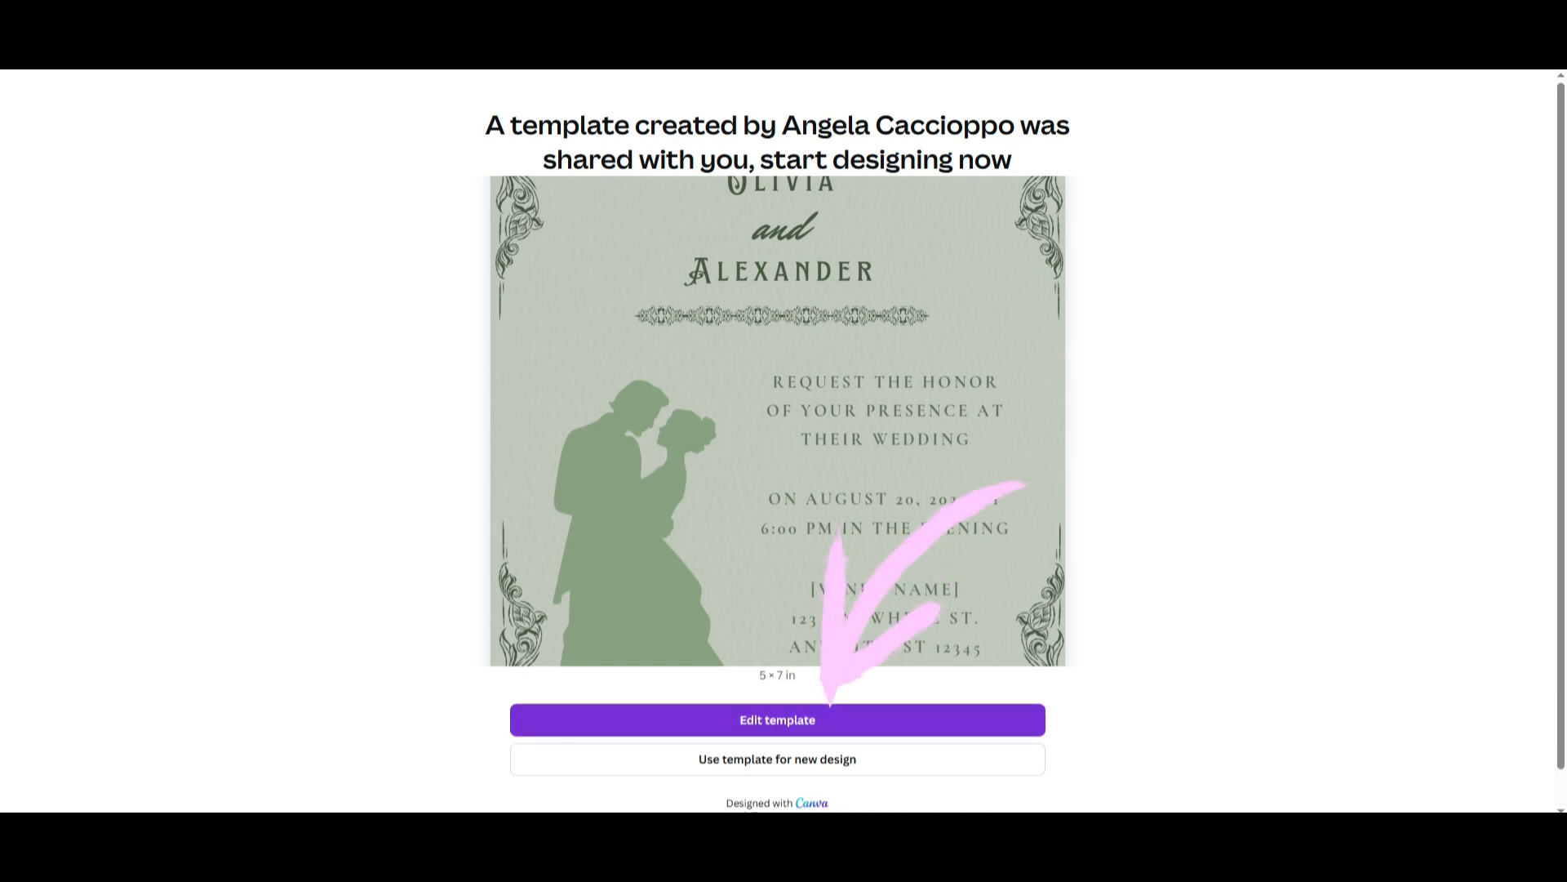
- Open the shared 5 × 7 in wedding invitation template for editing
left_click(777, 720)
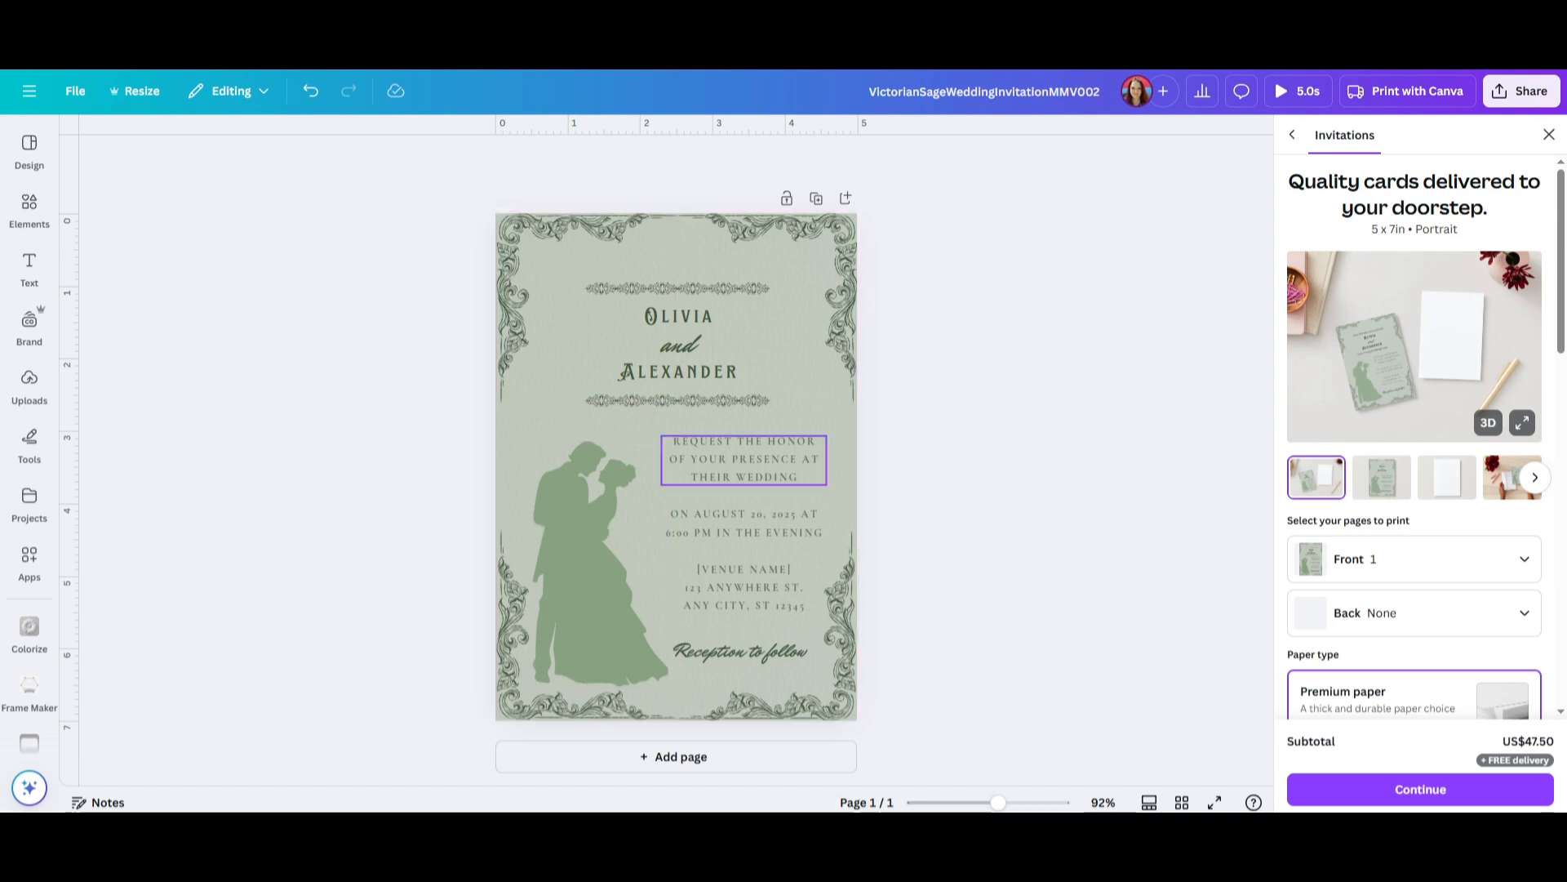
- Move the lower ornamental divider up so that it overlaps the second name on the invitation
left_click_drag(678, 401, 680, 375)
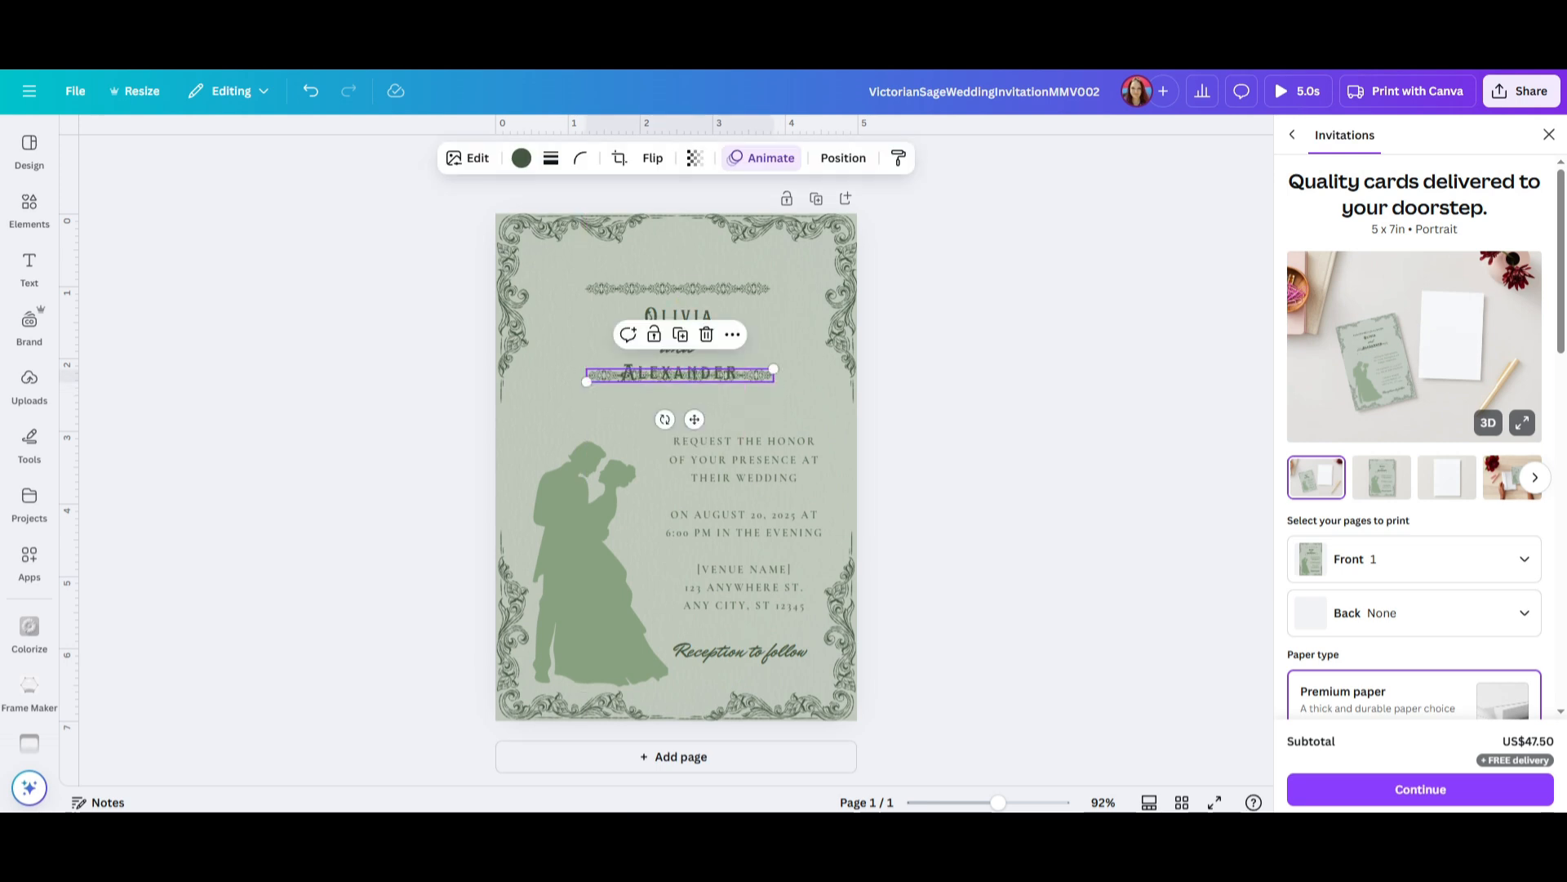
left_click(936, 335)
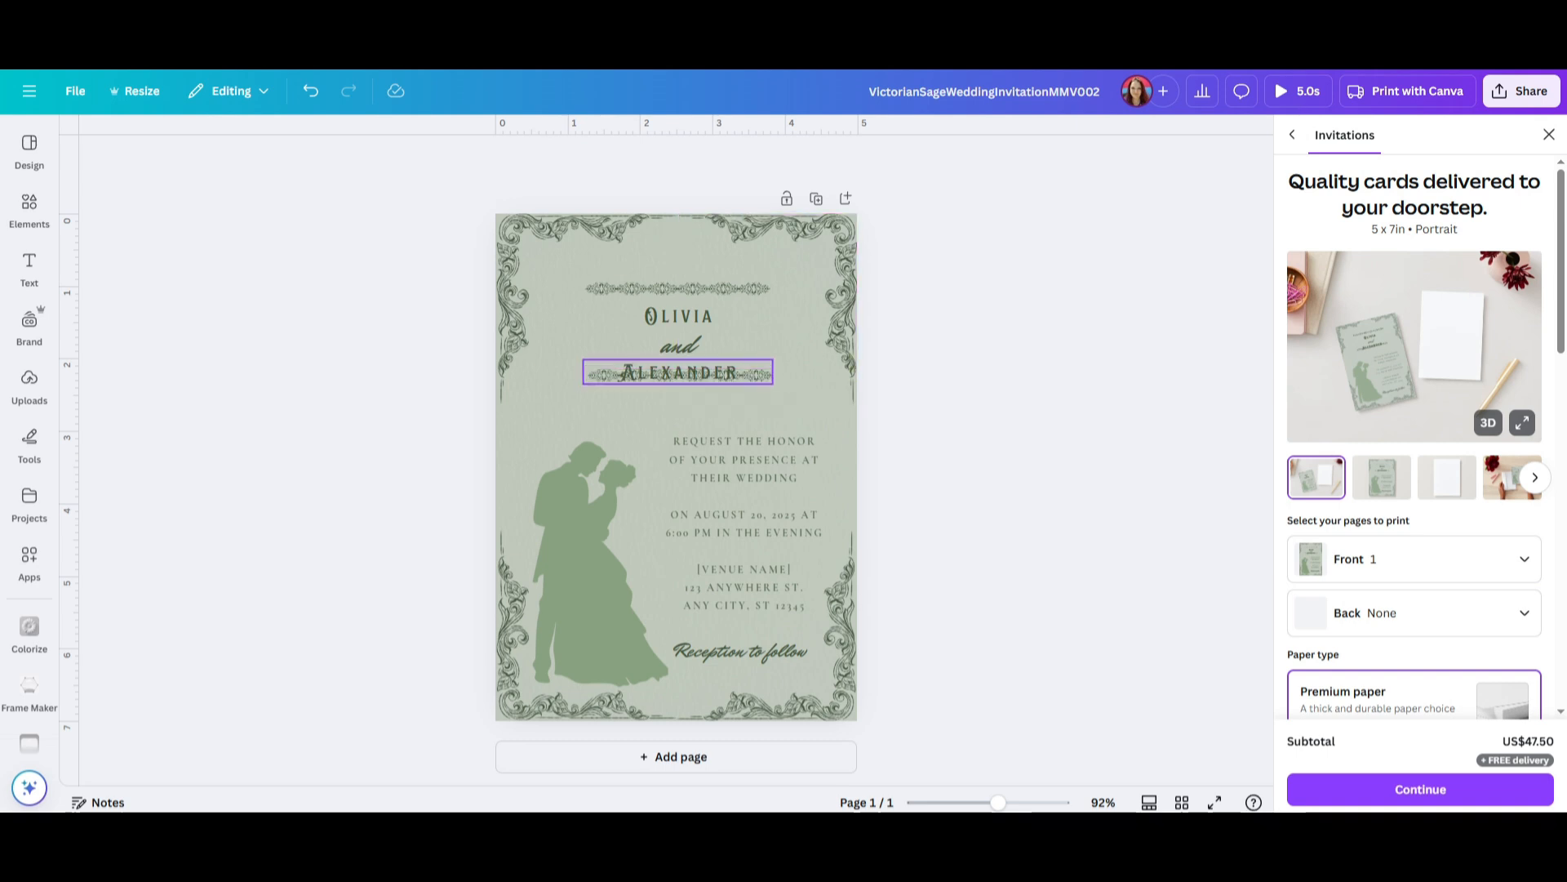
left_click(756, 376)
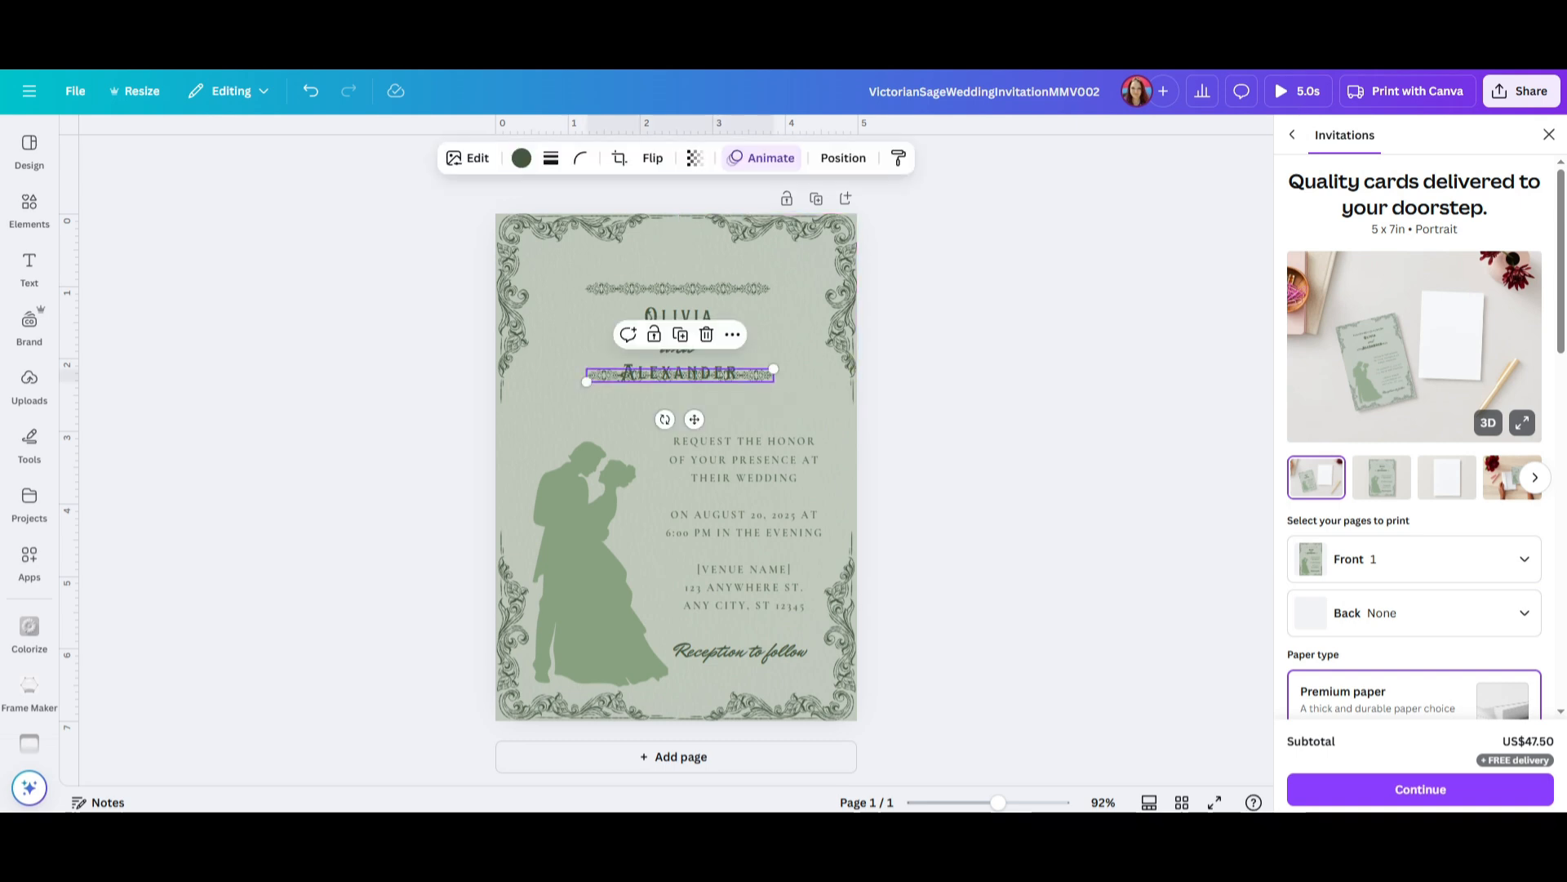
left_click_drag(756, 376, 759, 372)
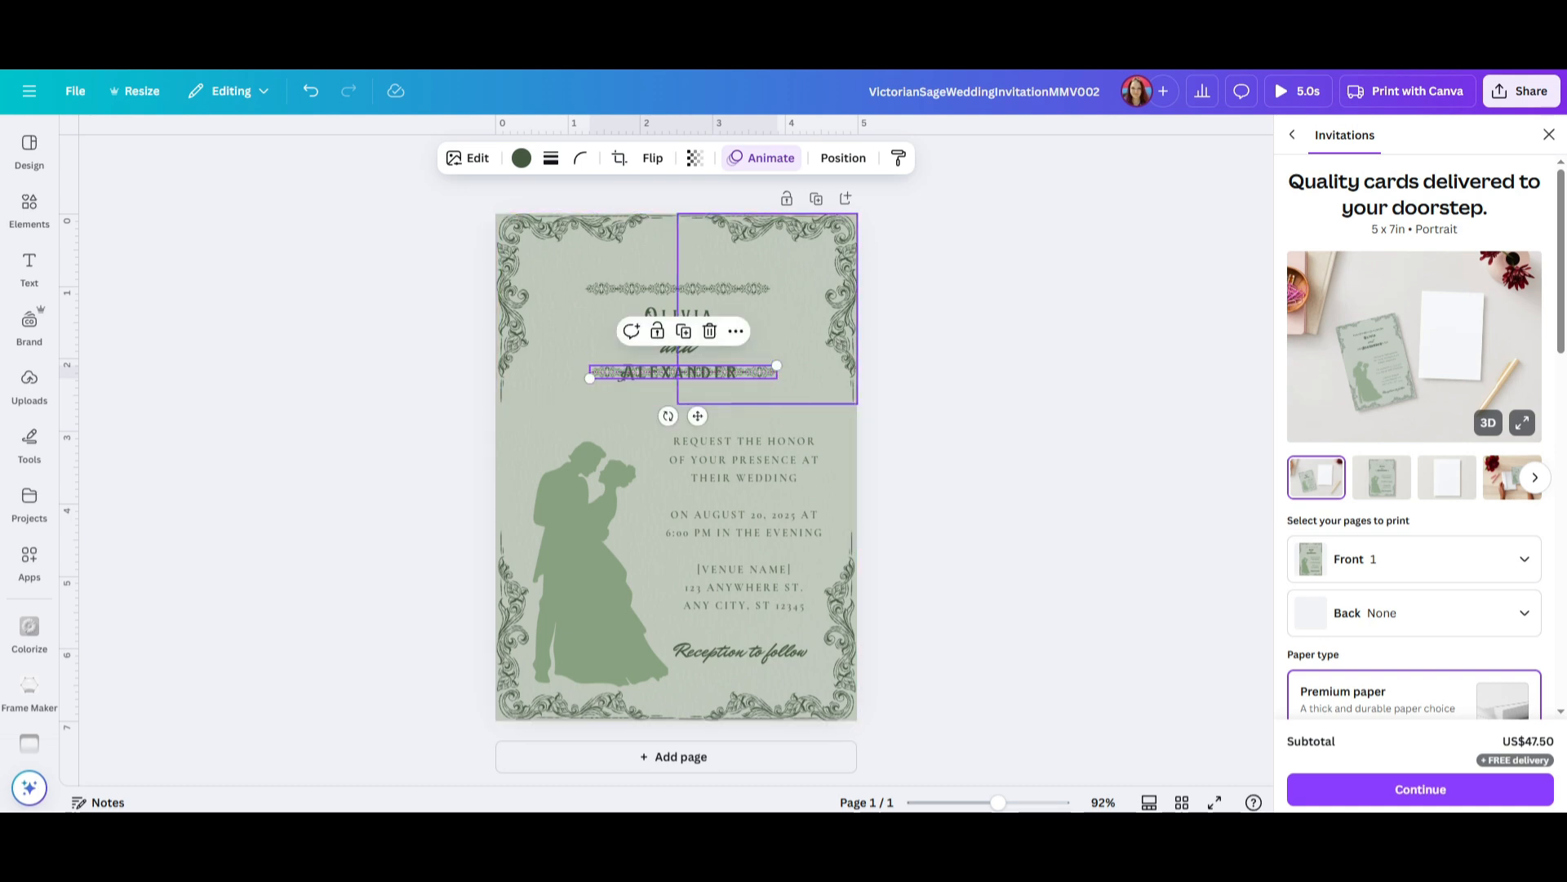
- Reorder the layers so the overlapping ornamental divider sits directly beneath the second name's text
left_click(843, 159)
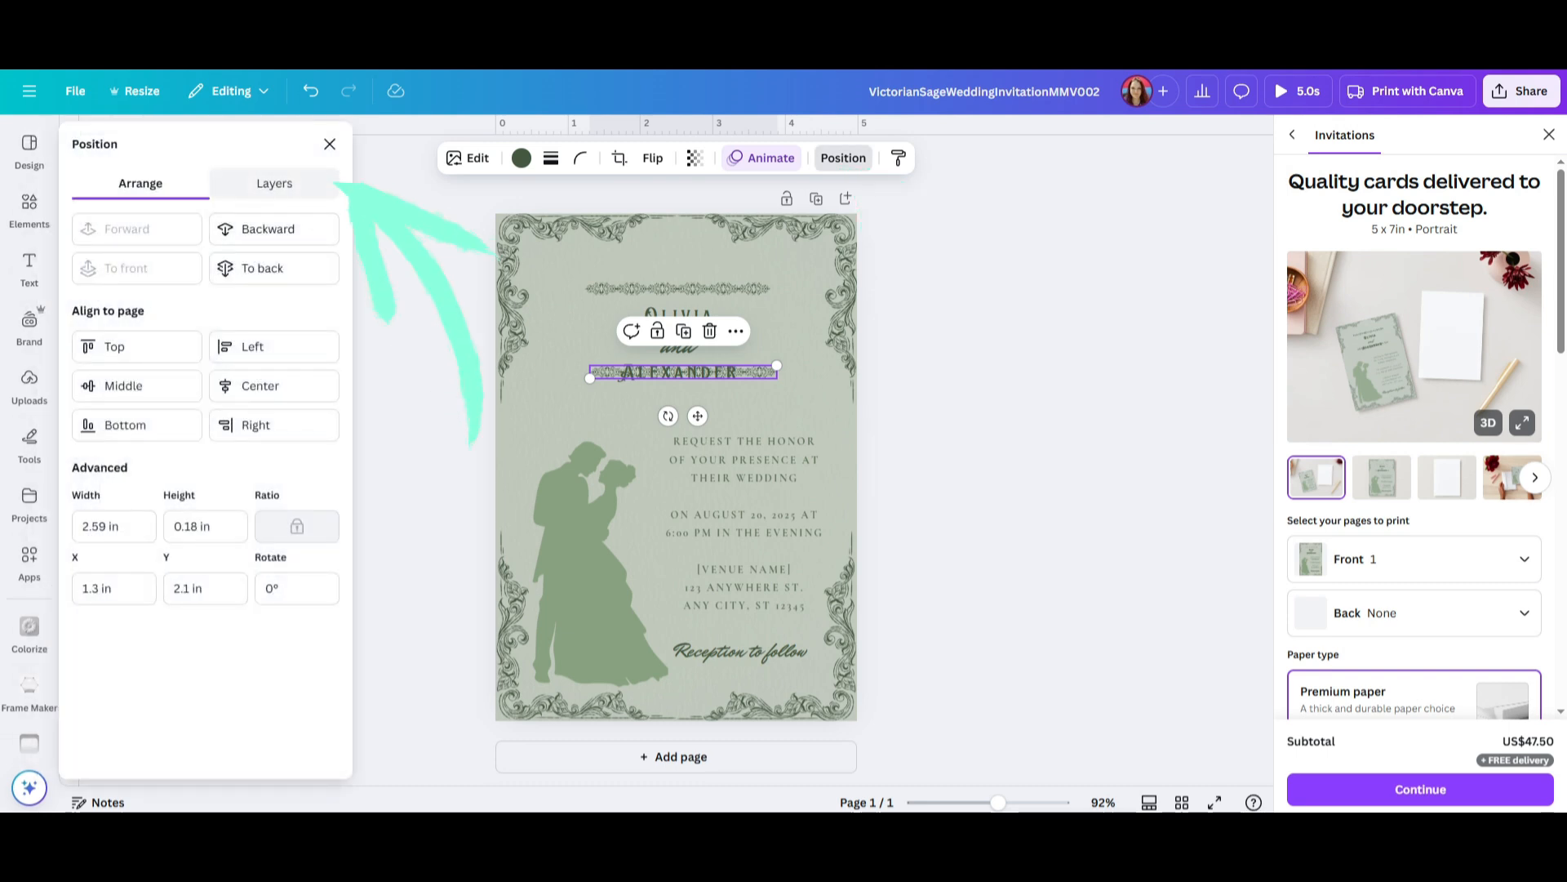
left_click(274, 184)
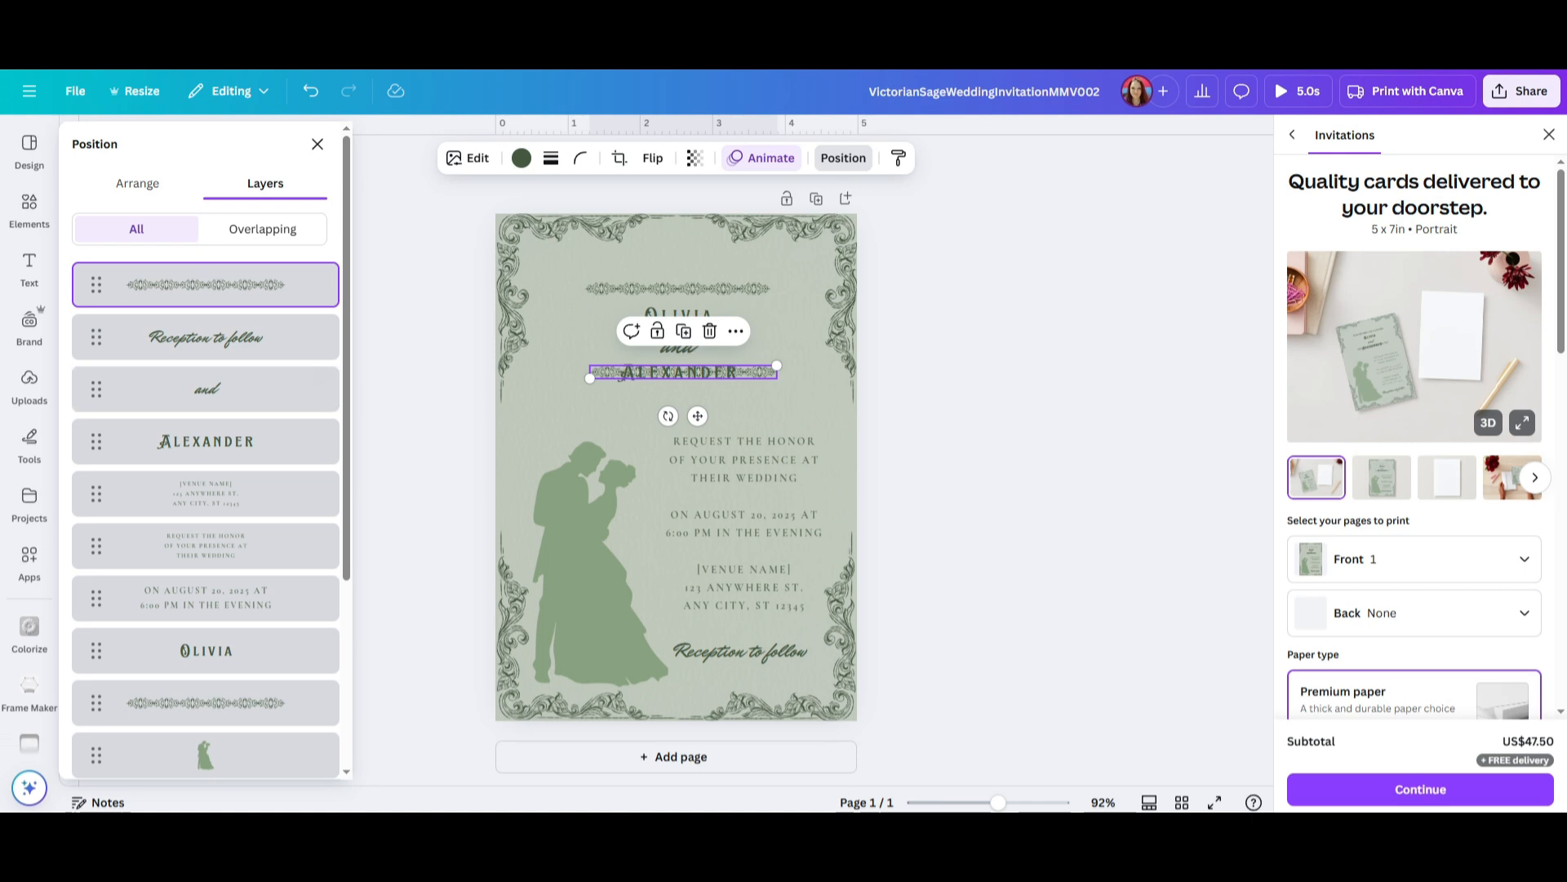
scroll(318, 694, "down", 5)
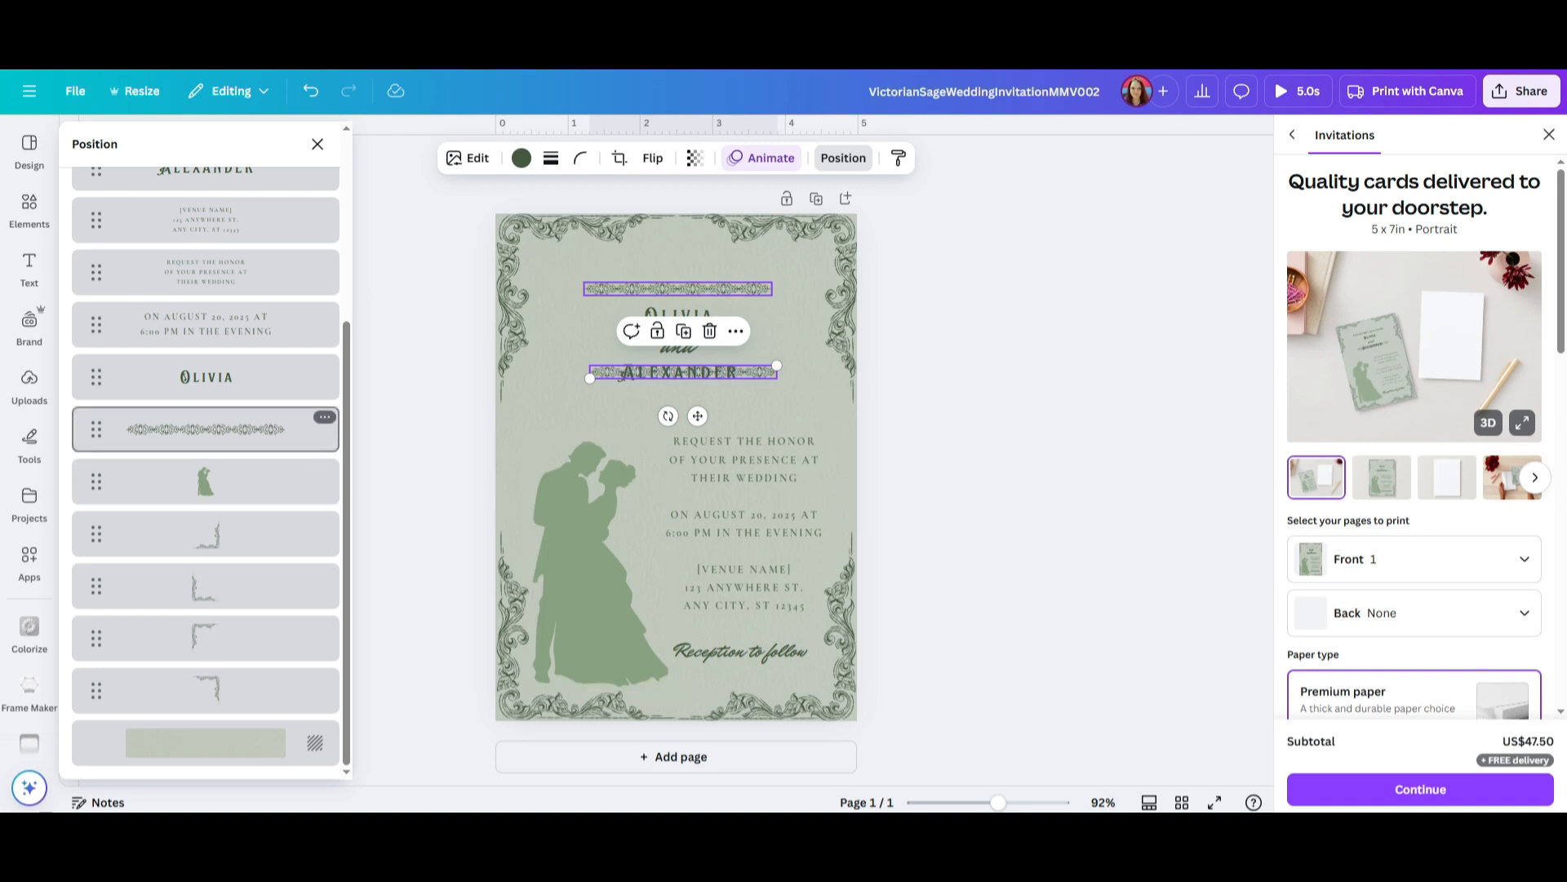
scroll(245, 342, "up", 5)
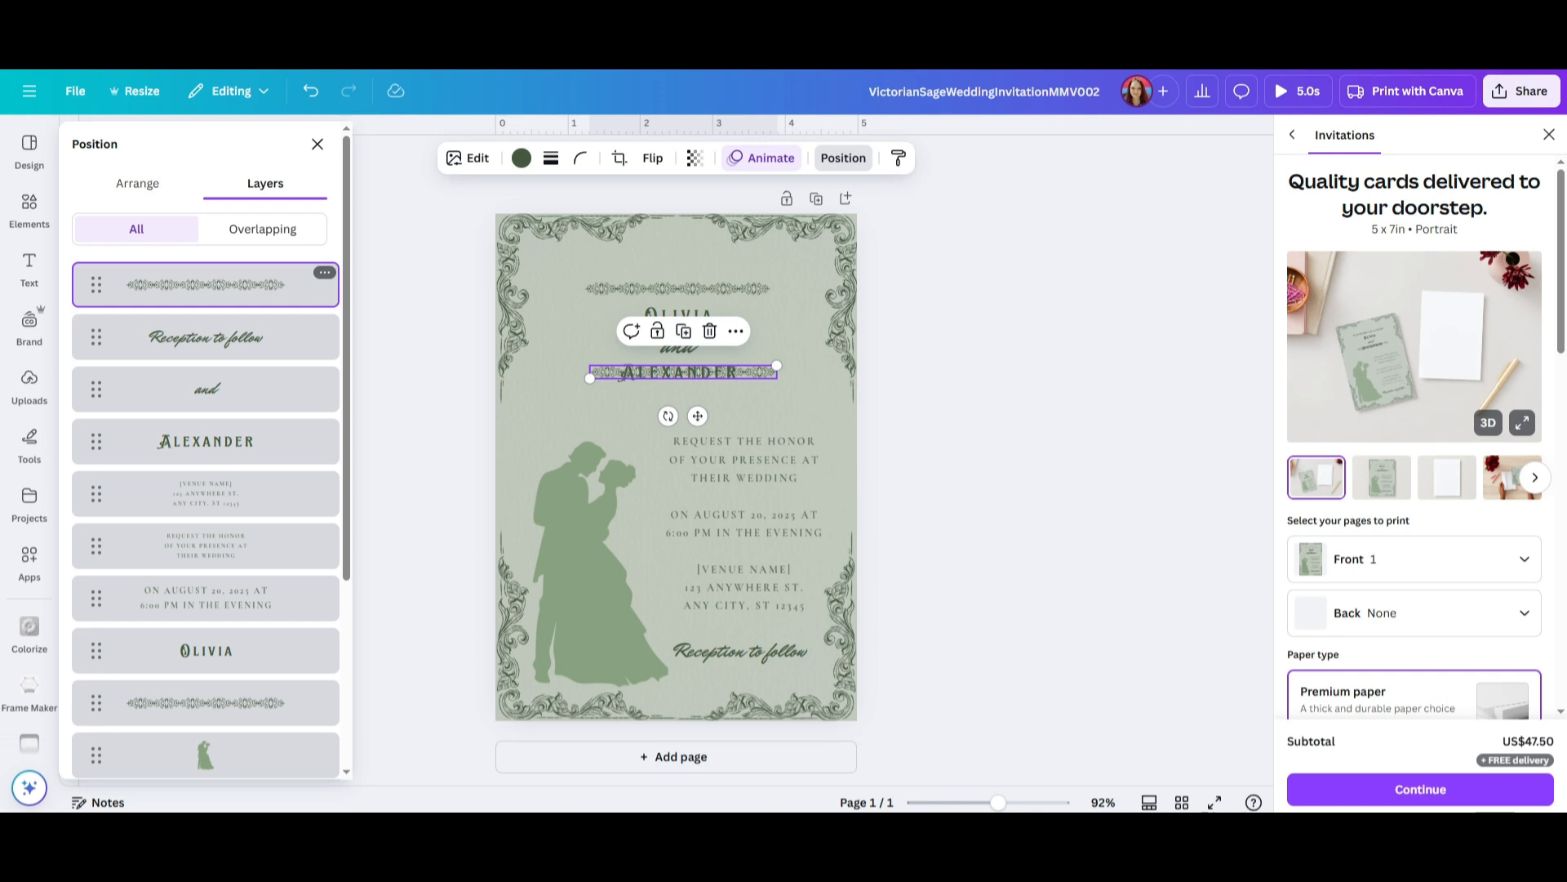
left_click_drag(95, 284, 111, 477)
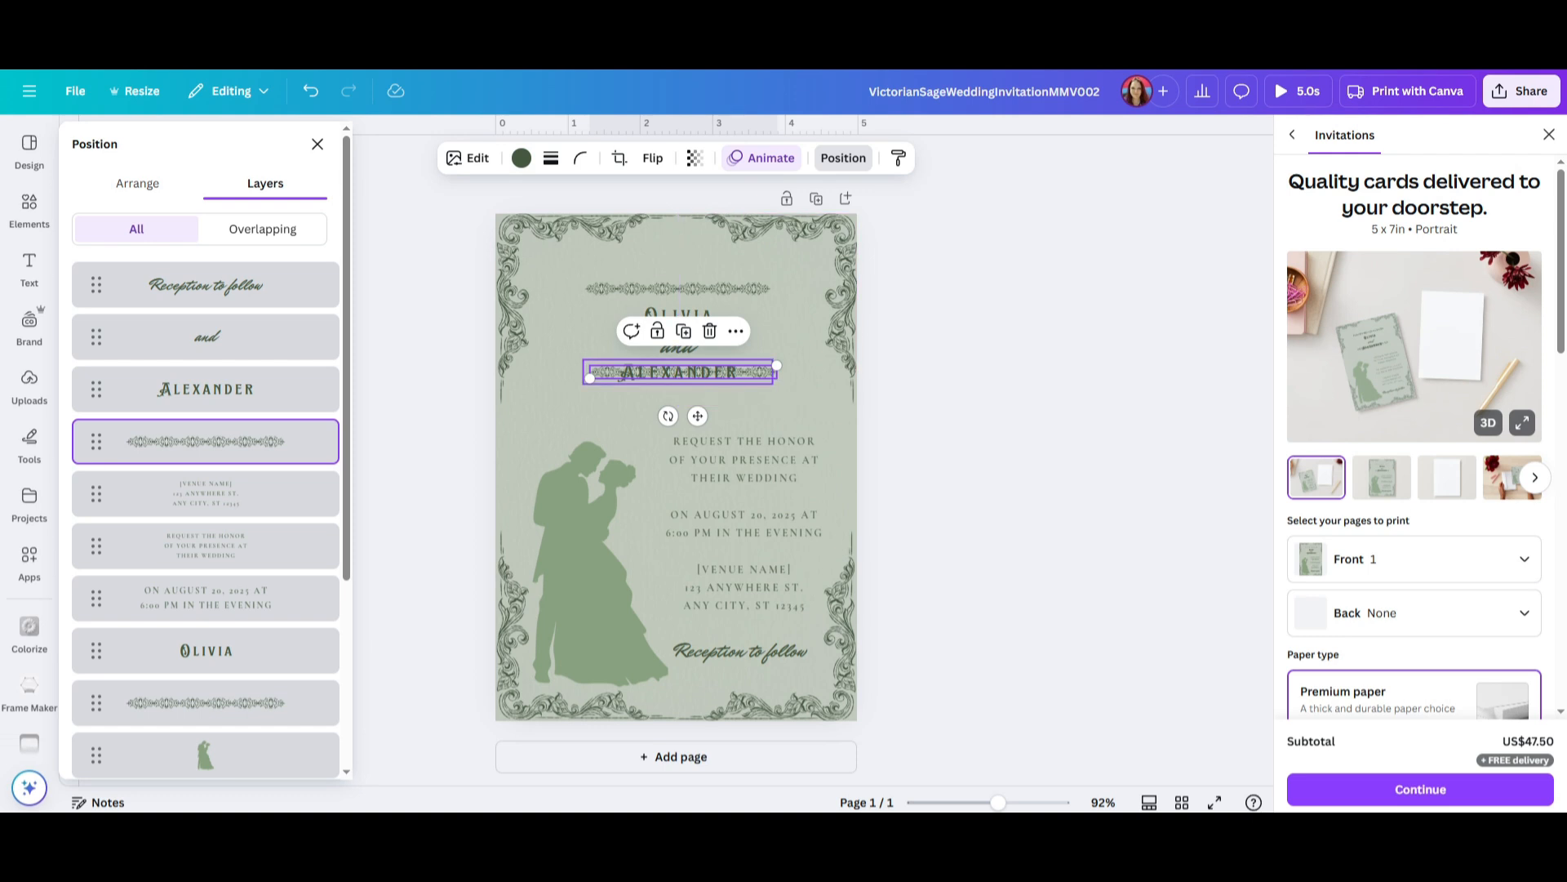
- Move the ornamental divider back down below the second name and deselect it
left_click_drag(756, 372, 679, 402)
left_click(317, 145)
left_click(939, 311)
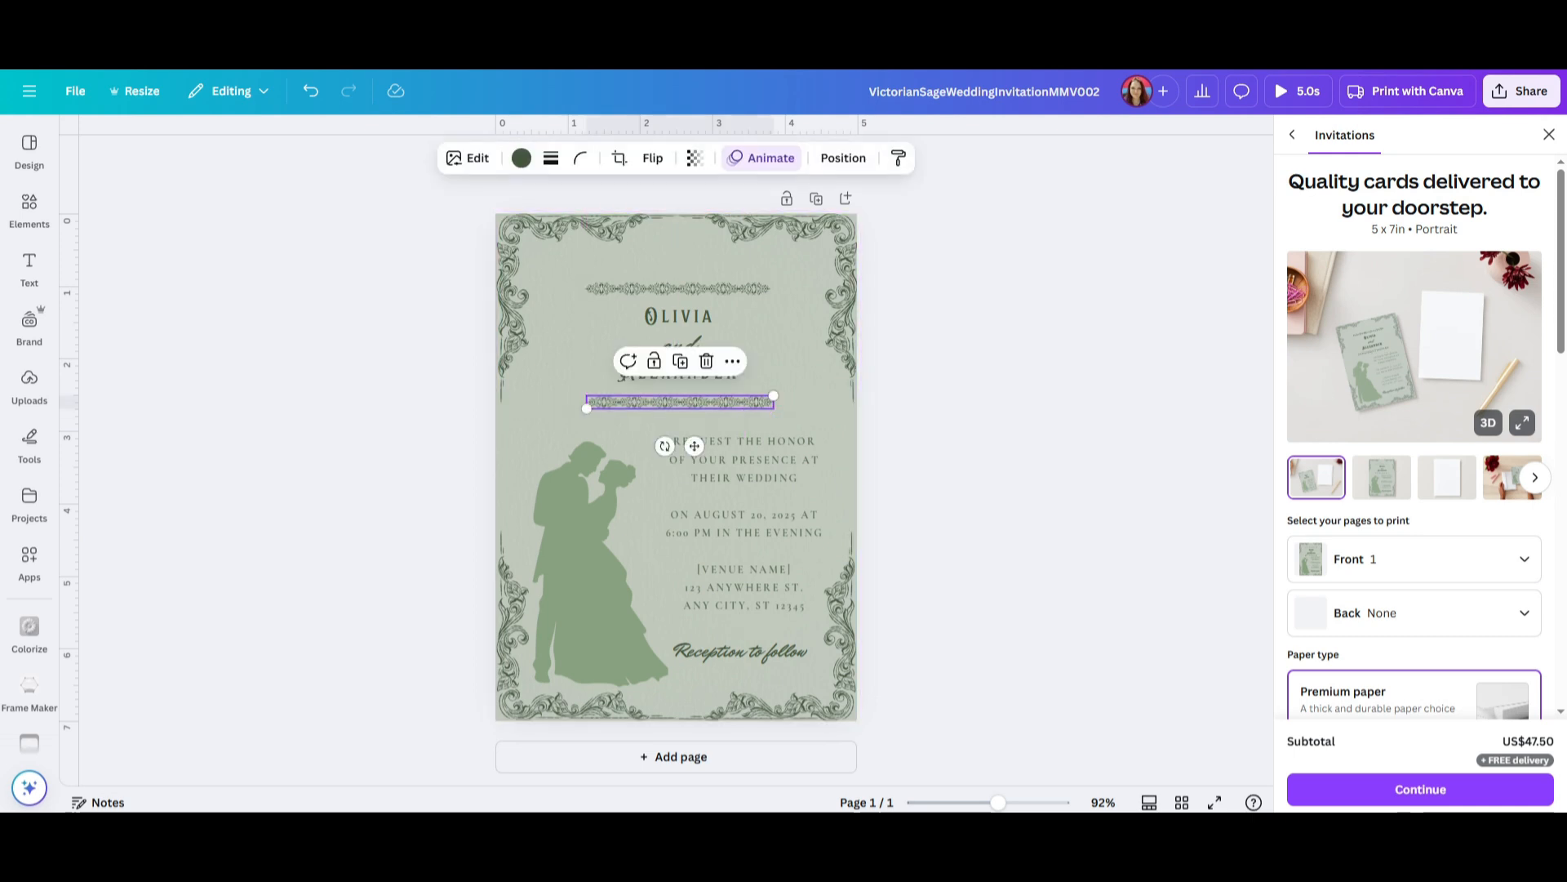
left_click(939, 360)
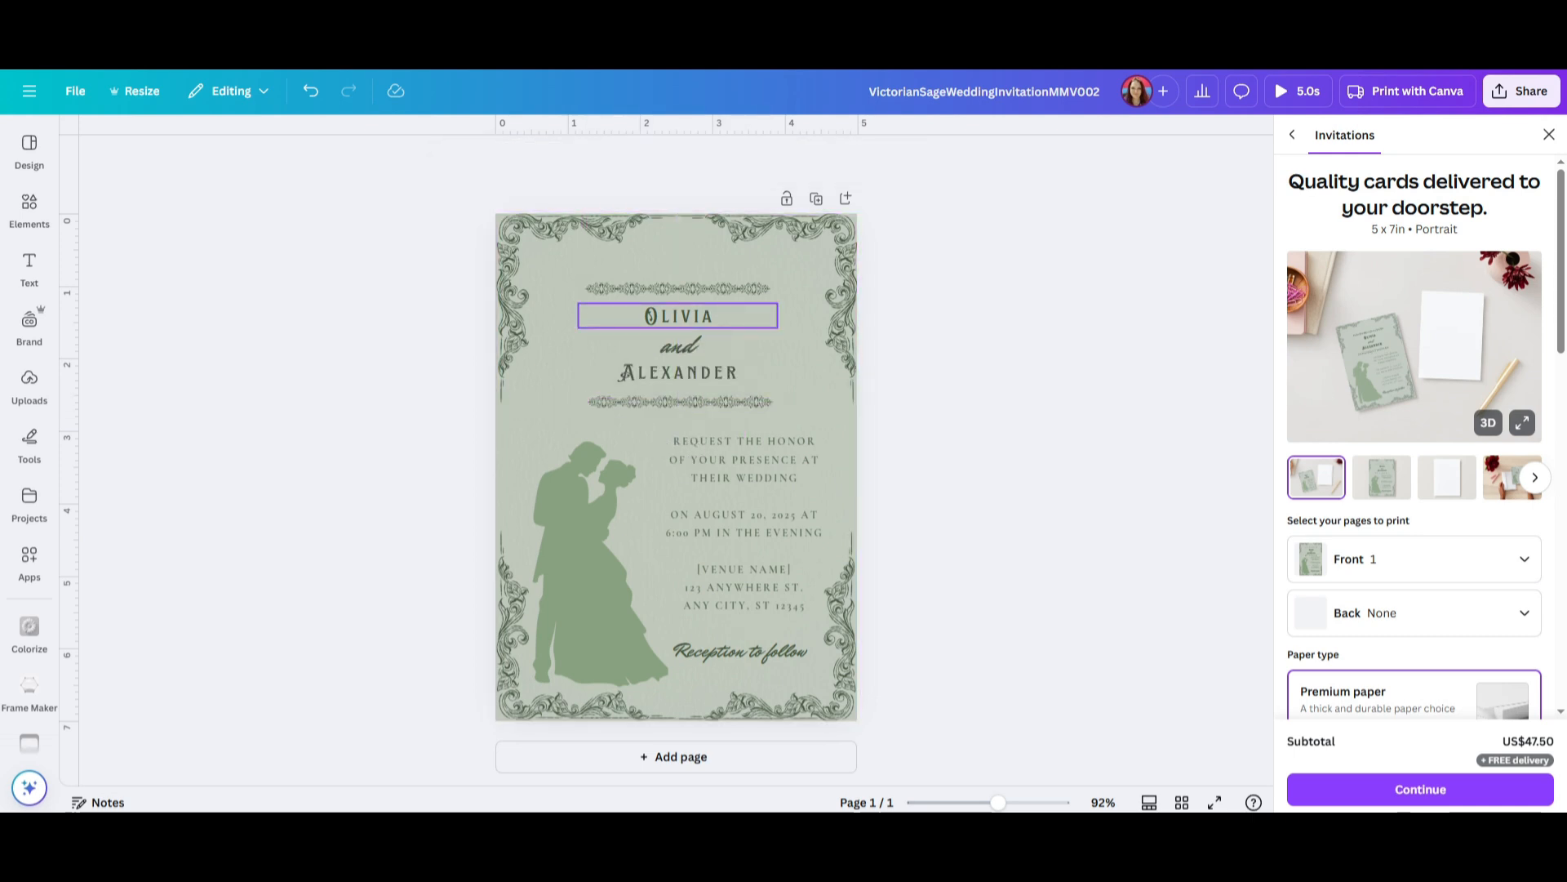
- Browse the available fonts for the first name's text on the invitation
left_click(677, 316)
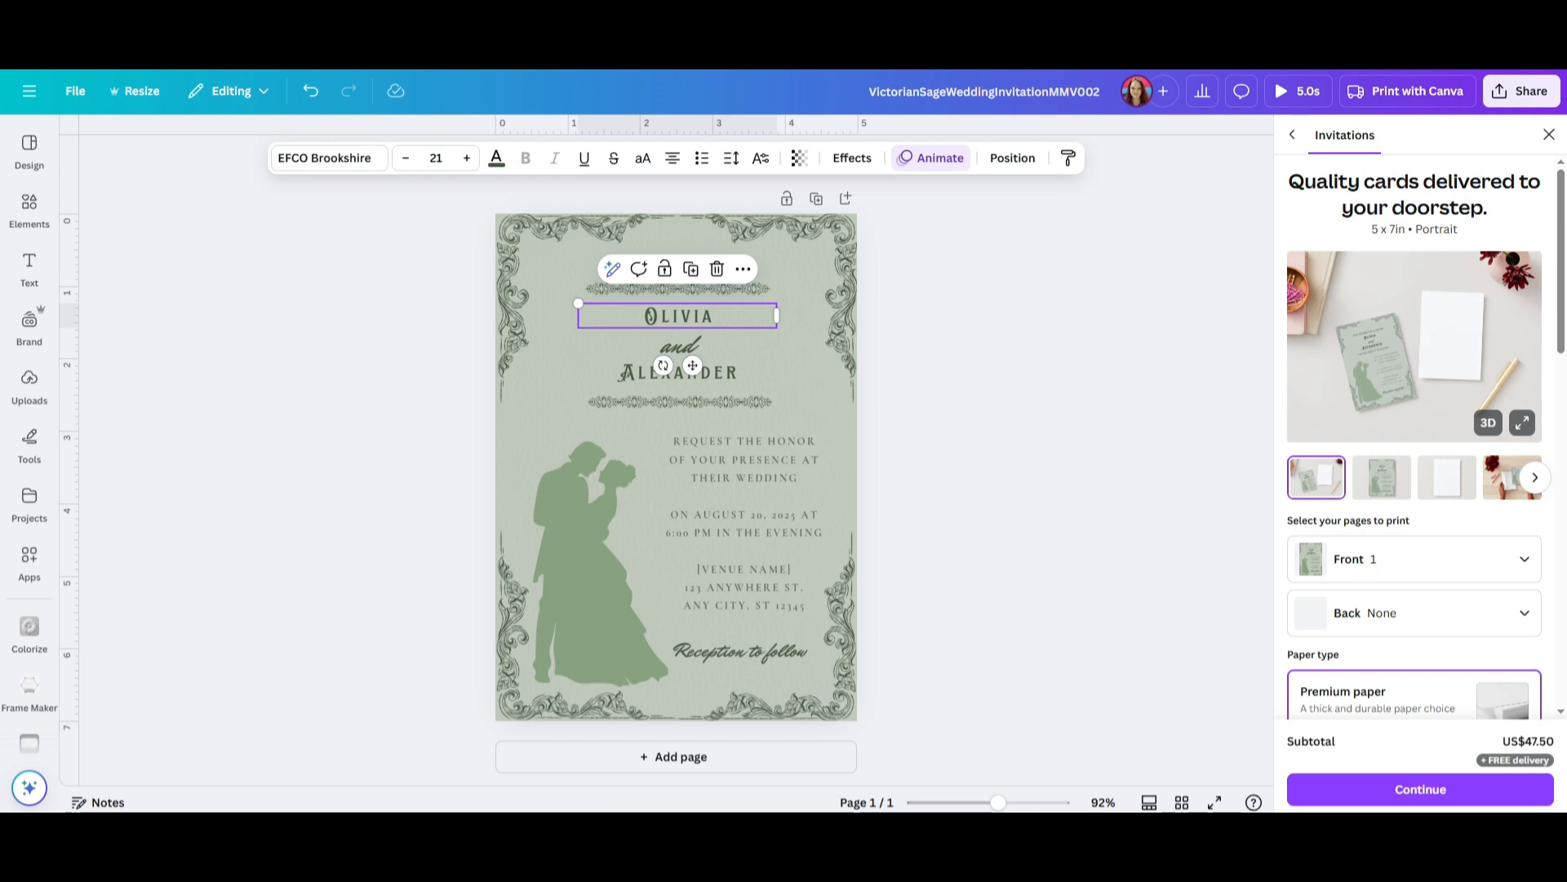
left_click(324, 158)
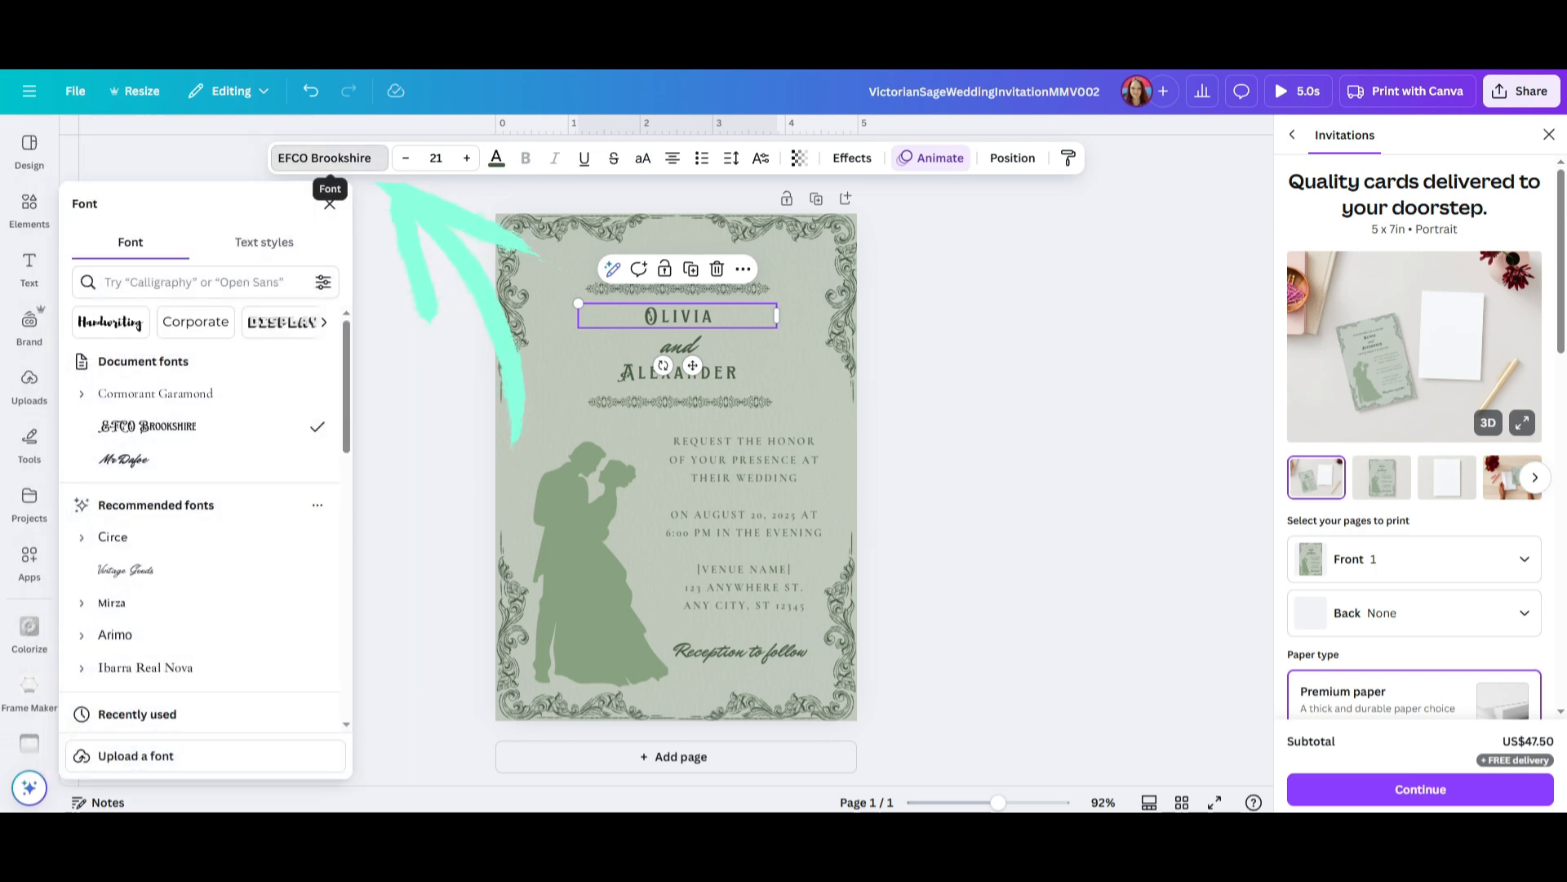
scroll(205, 445, "down", 10)
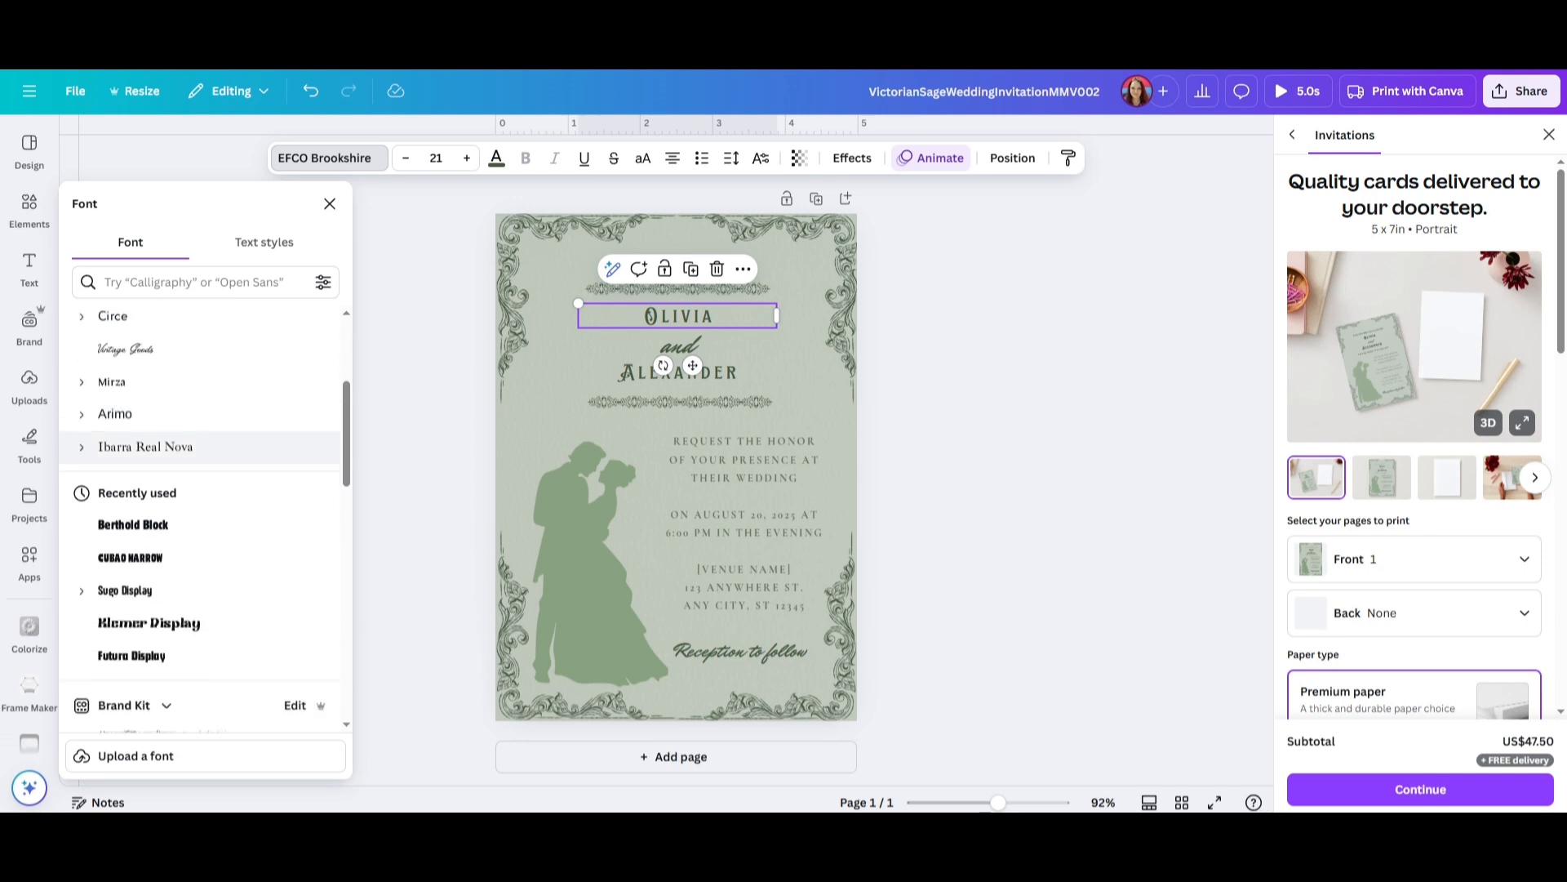
scroll(204, 433, "down", 8)
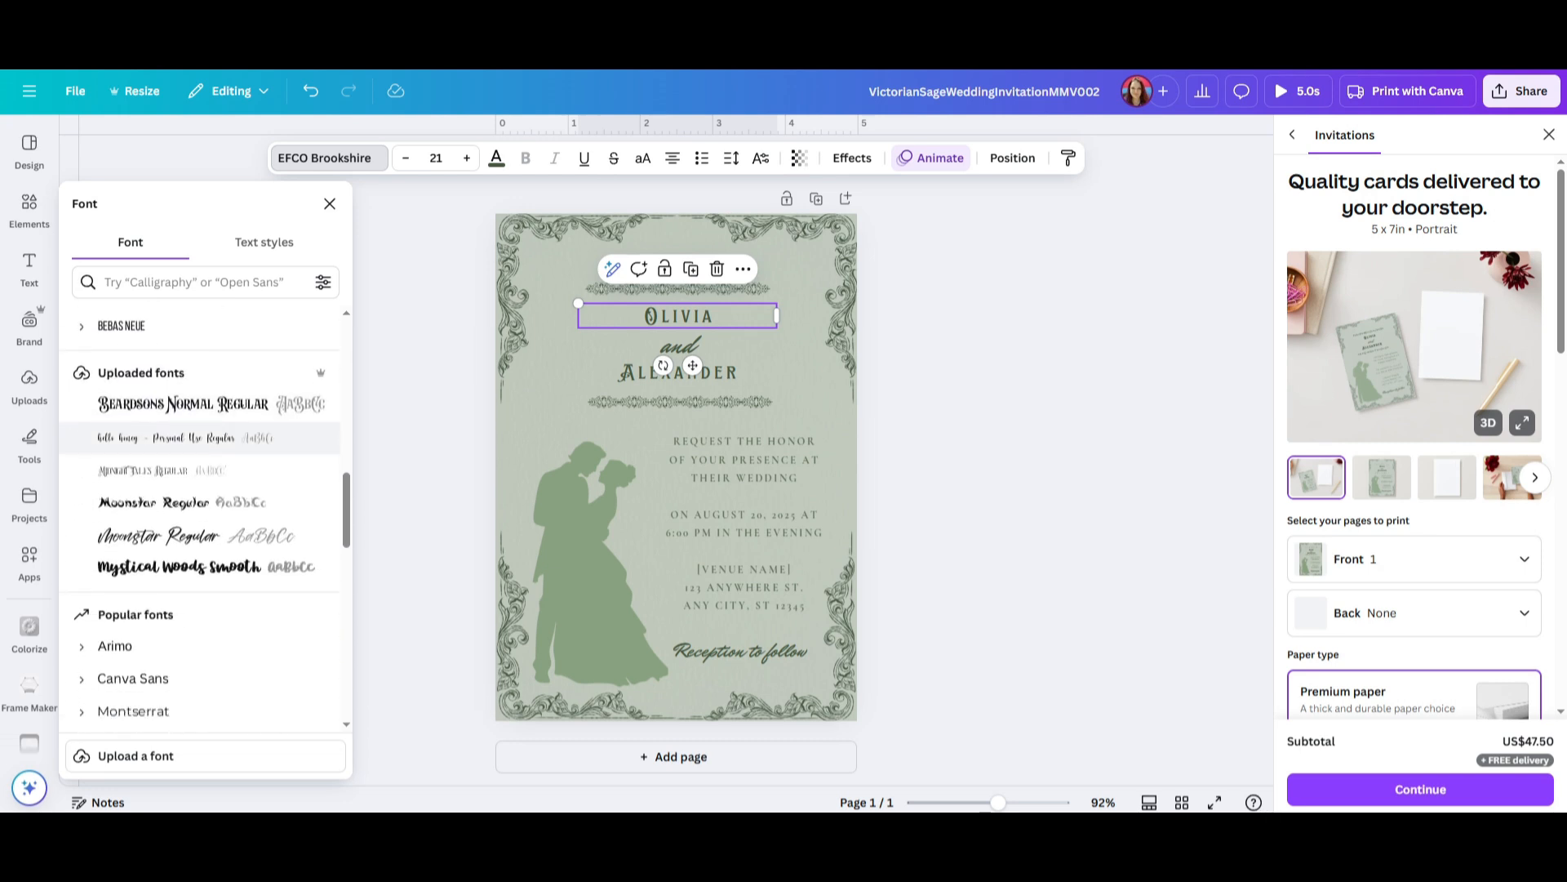
scroll(204, 415, "down", 10)
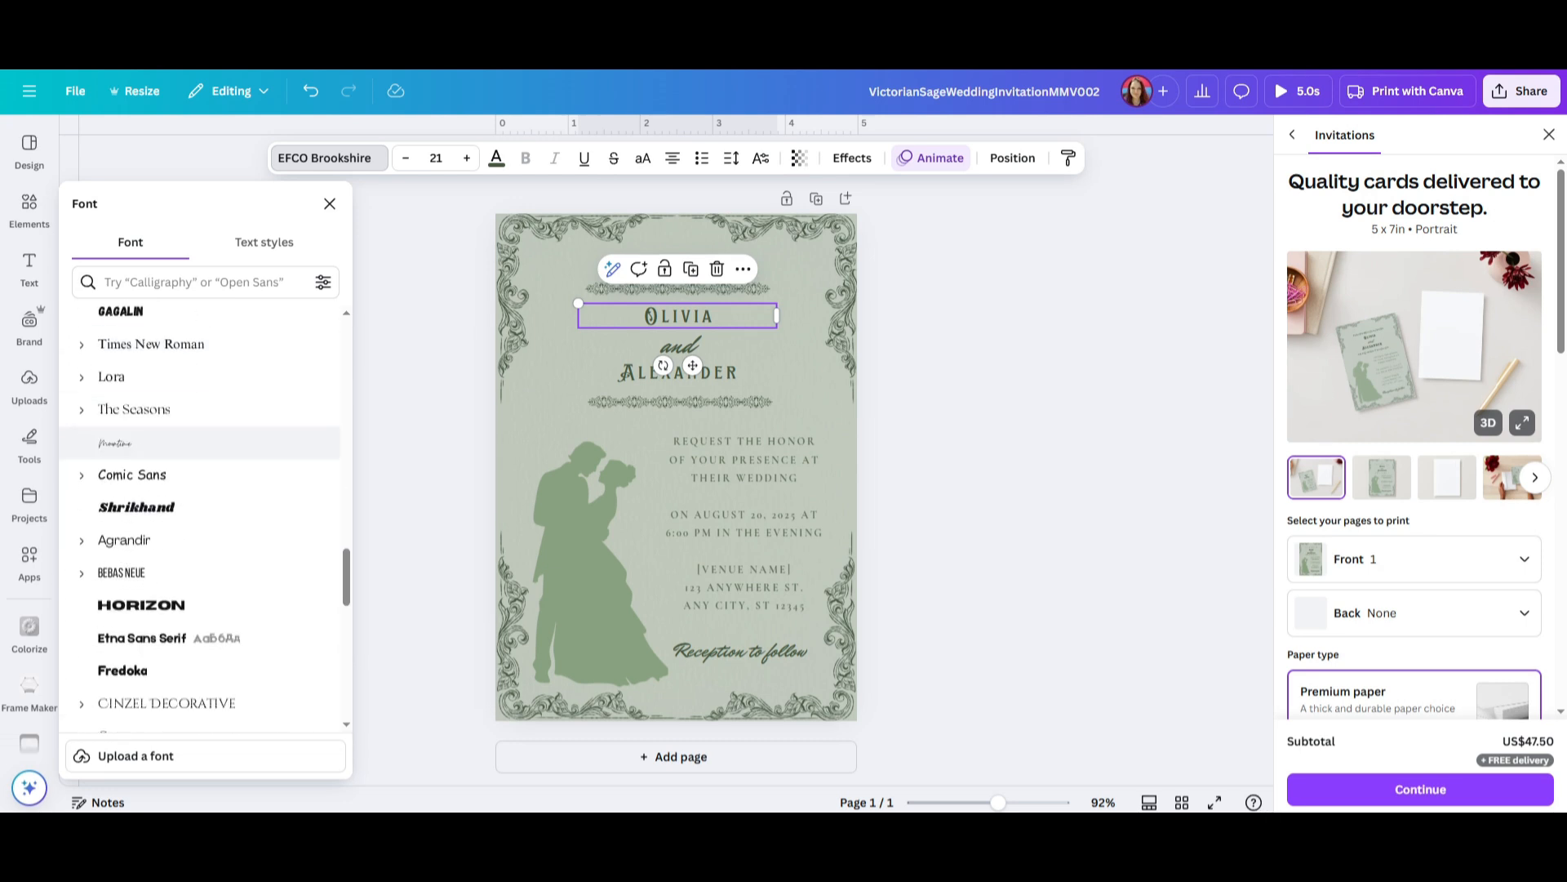
scroll(204, 416, "down", 10)
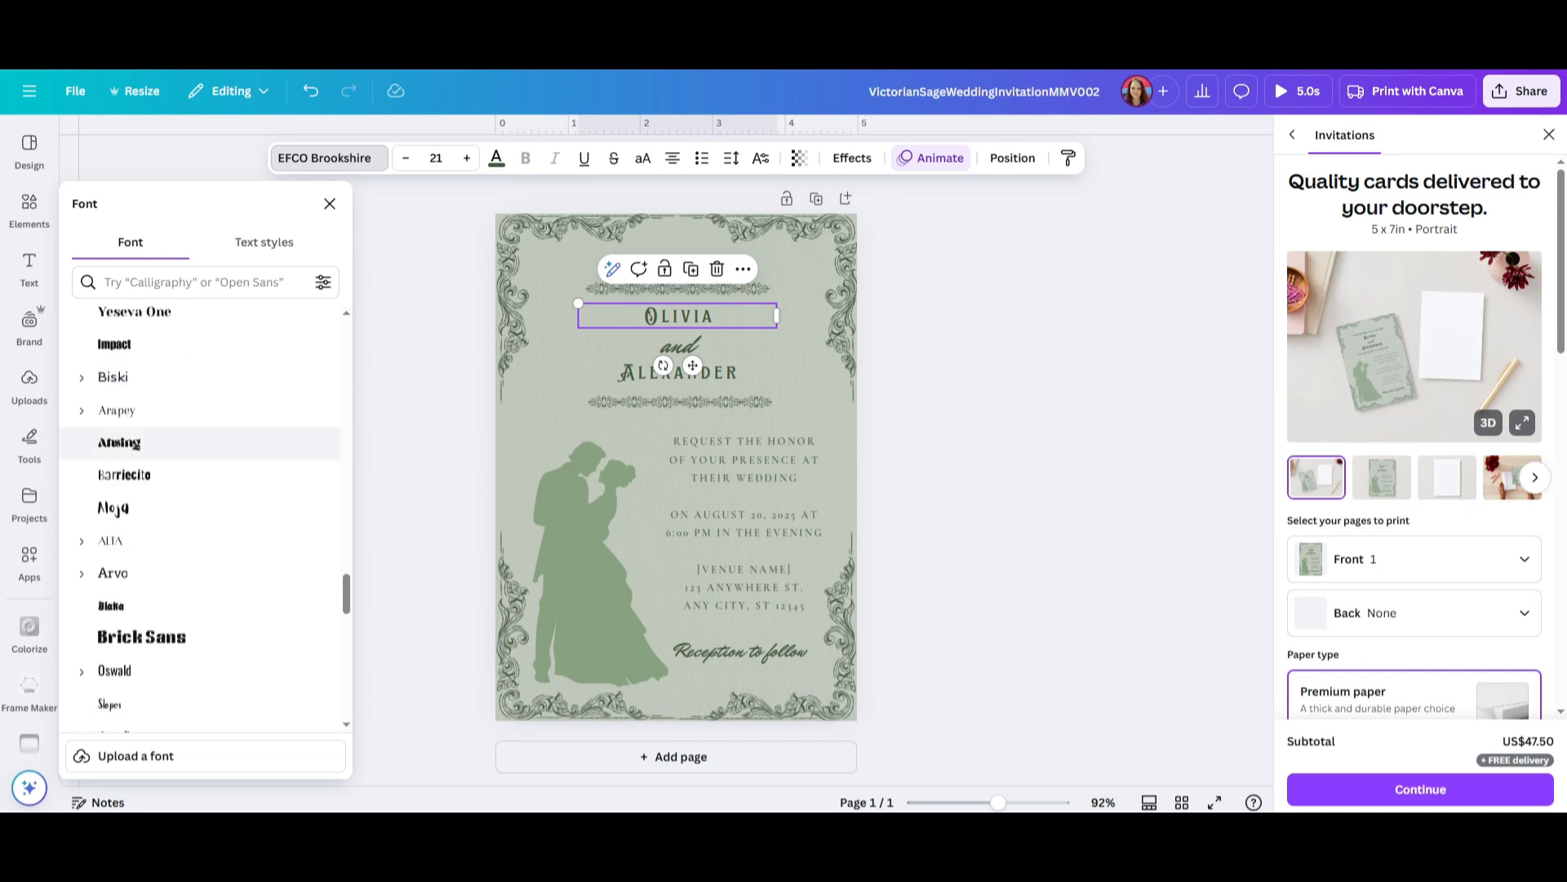
scroll(204, 441, "up", 4)
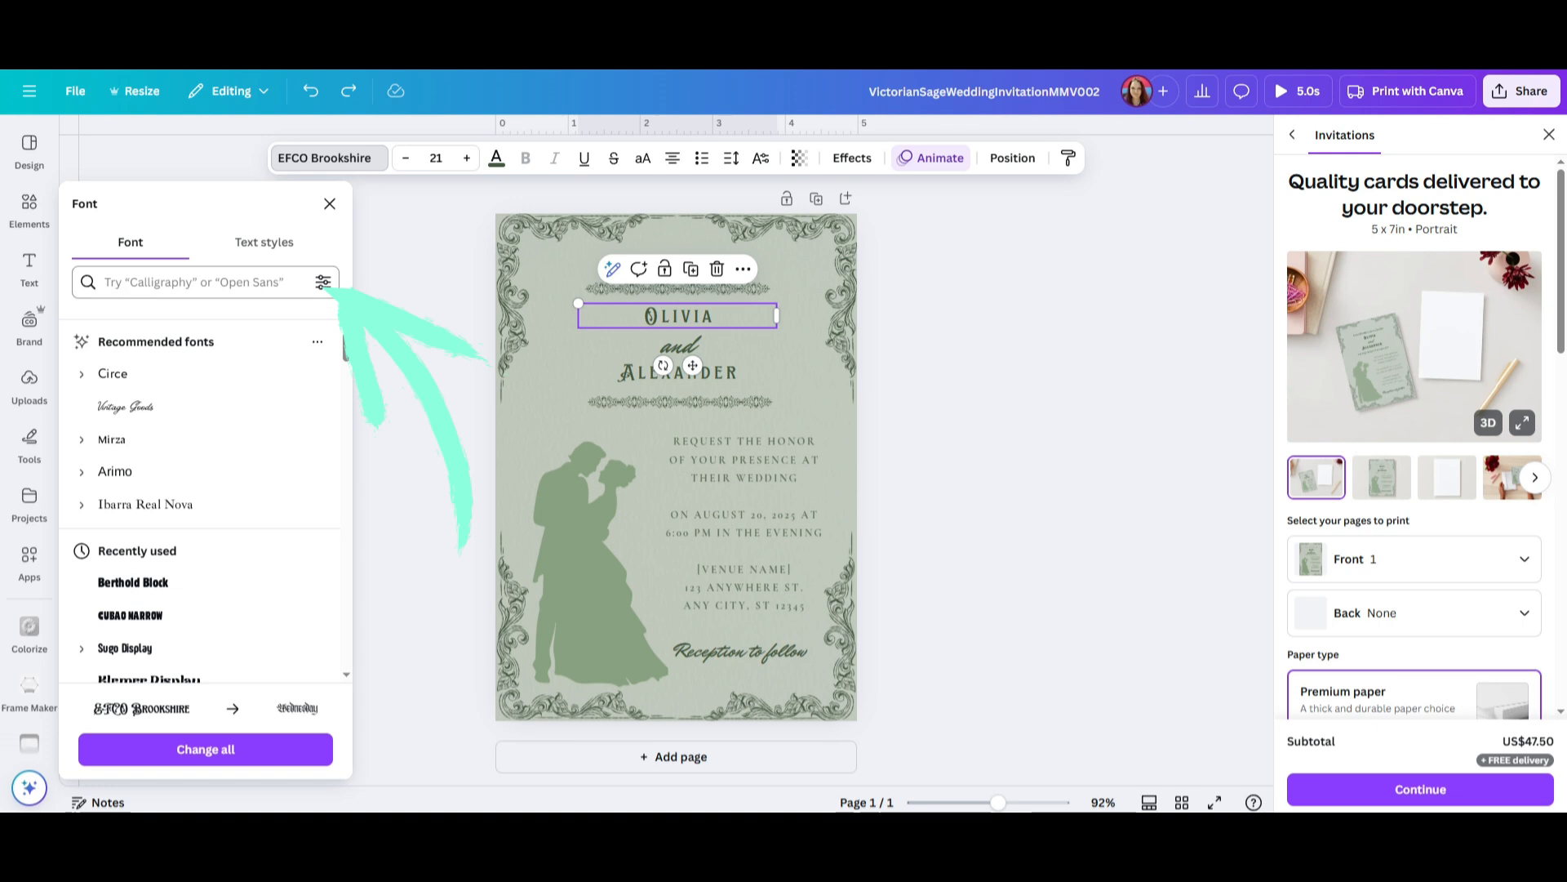
- Filter the font list to free fonts only
left_click(324, 282)
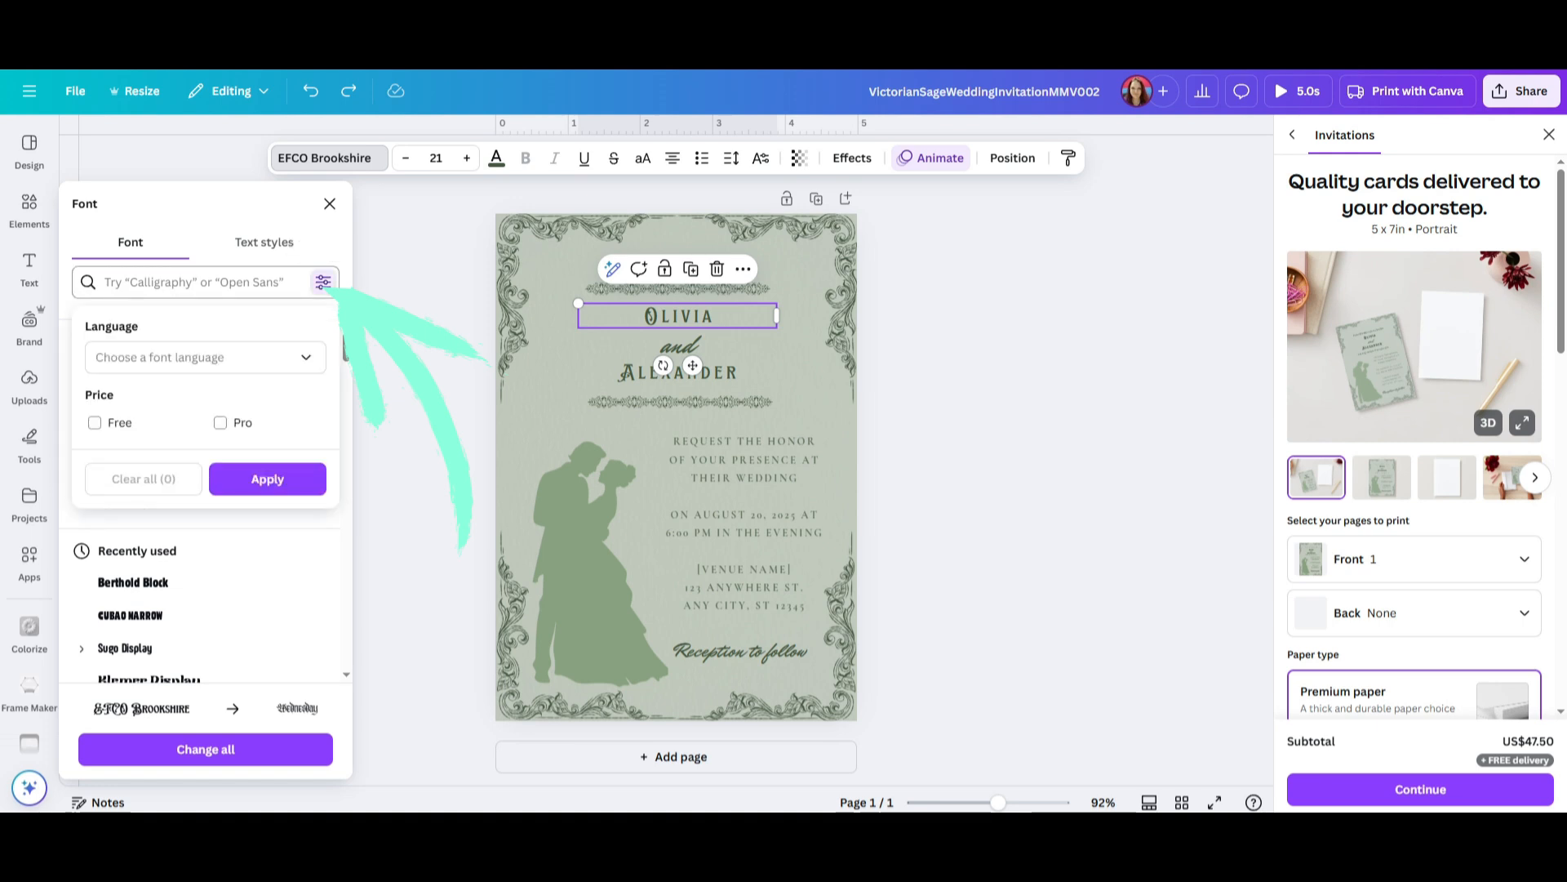
left_click(94, 423)
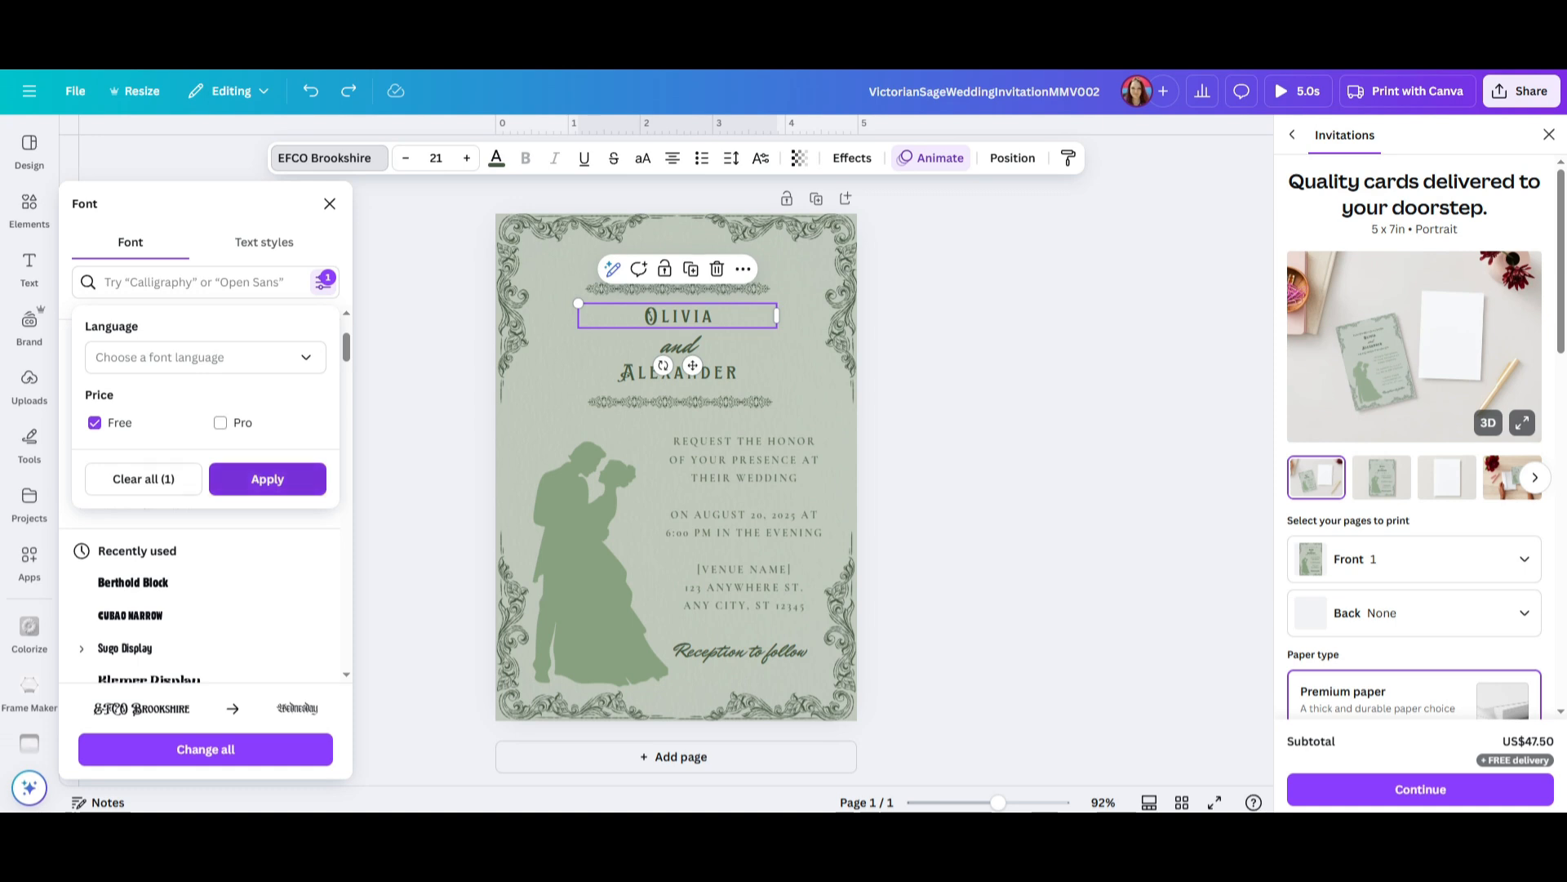
left_click(268, 480)
scroll(262, 425, "up", 2)
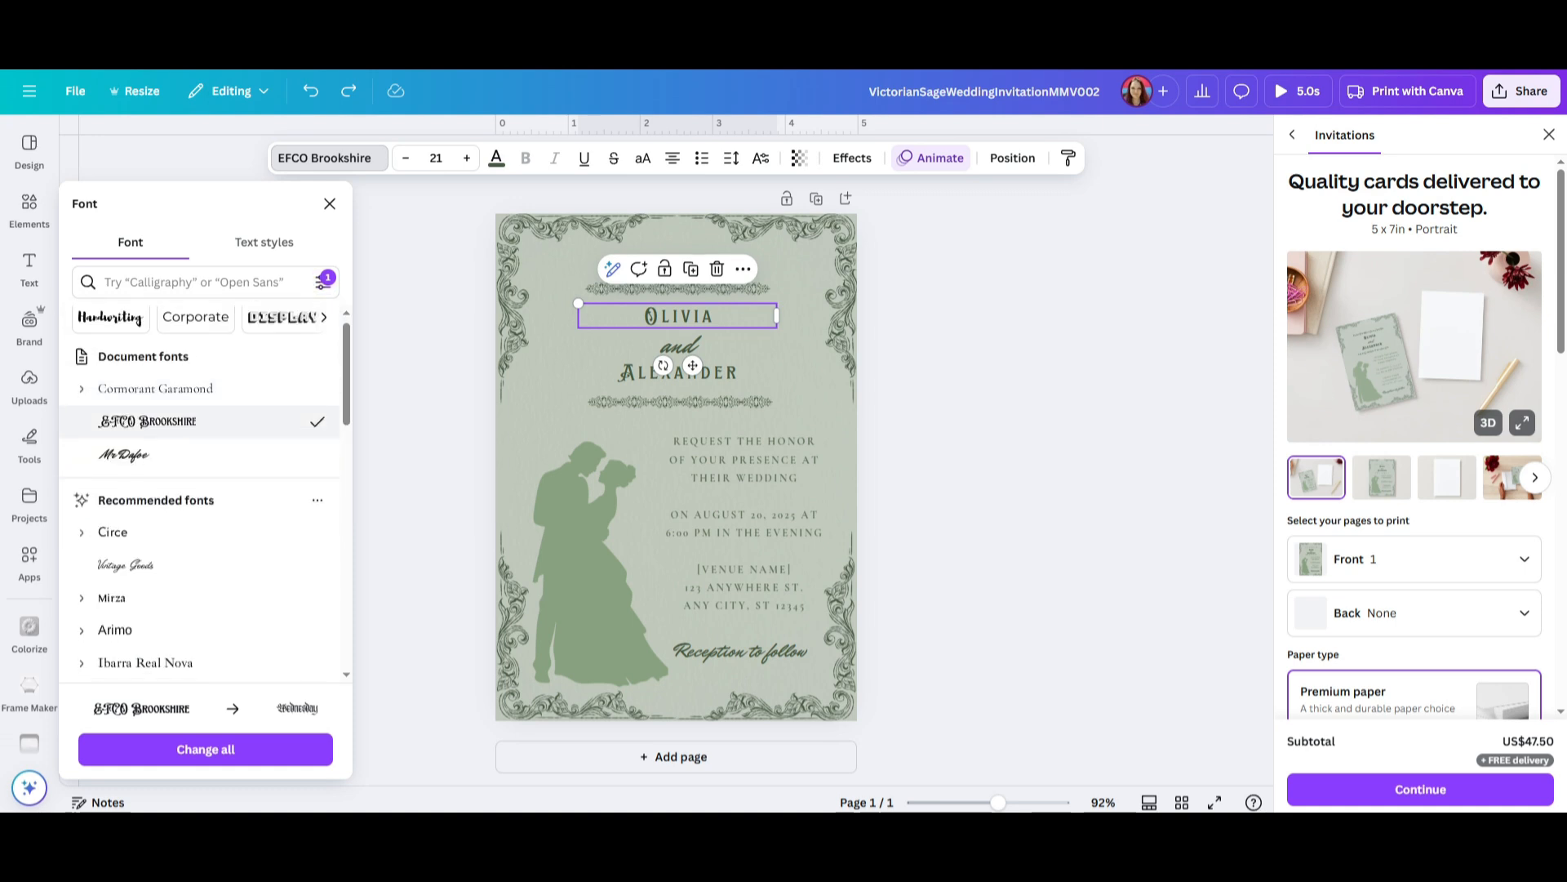
- Set the first name's font to League Spartan and the "Request the honor of your presence" text to Alice
scroll(259, 445, "down", 4)
scroll(204, 513, "down", 8)
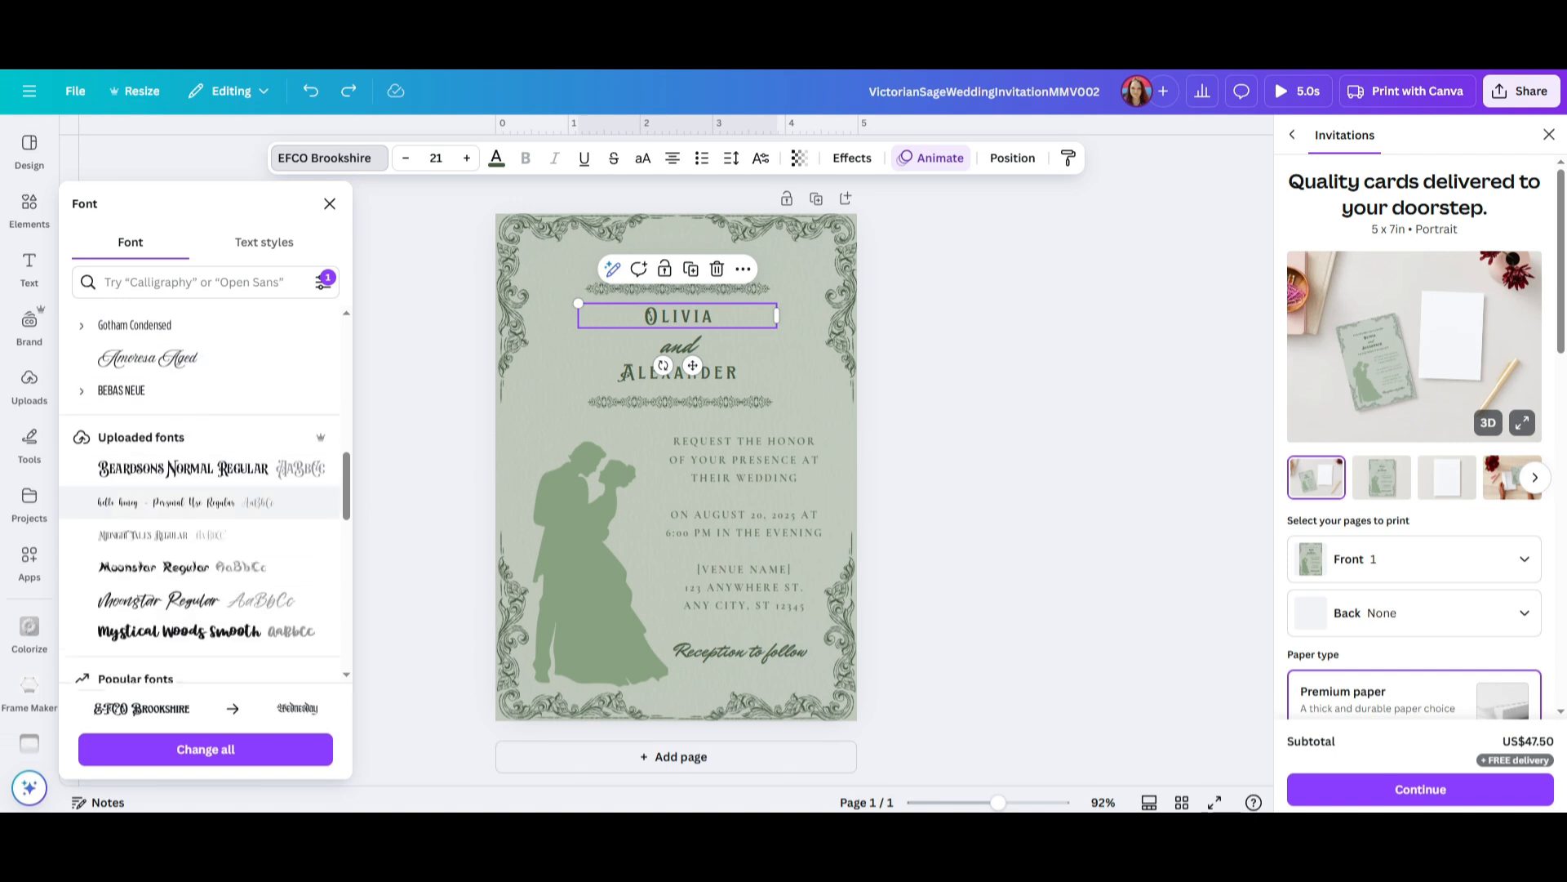
scroll(204, 506, "down", 3)
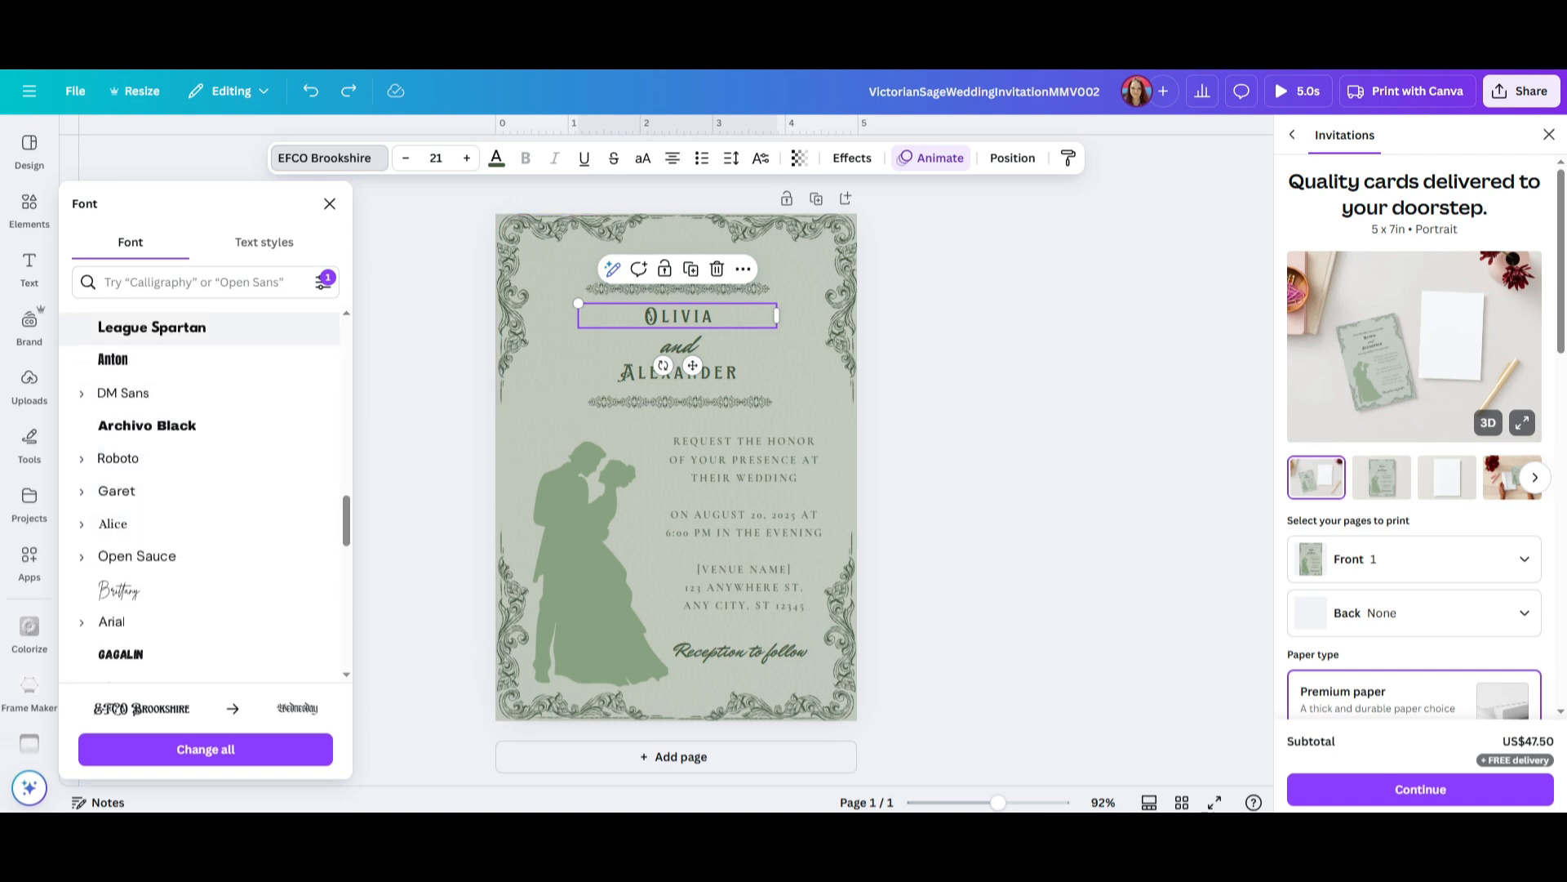
left_click(152, 327)
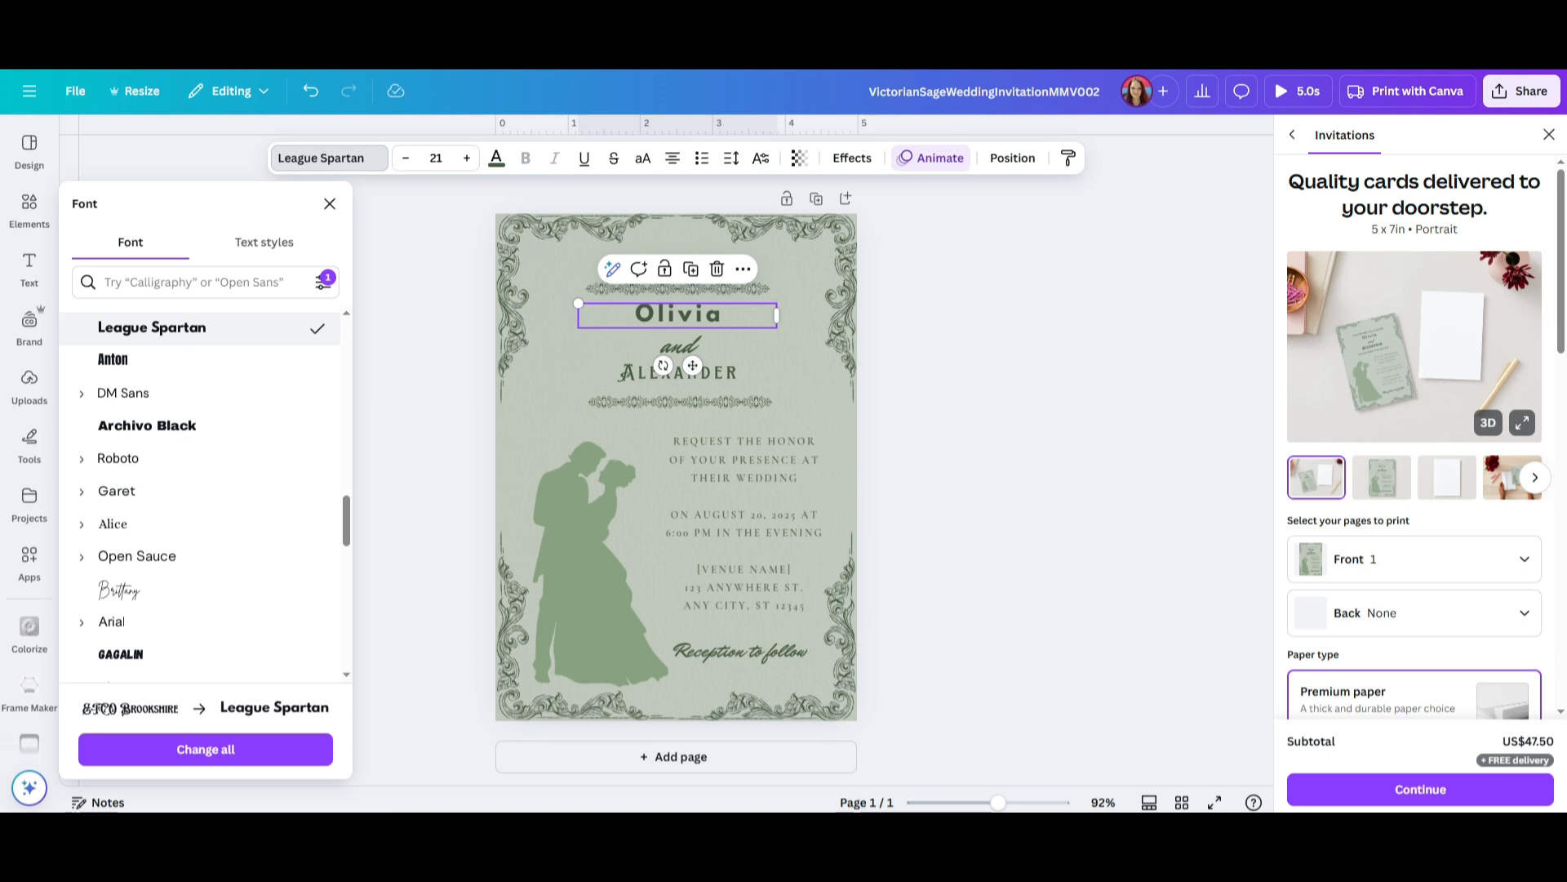
left_click(743, 460)
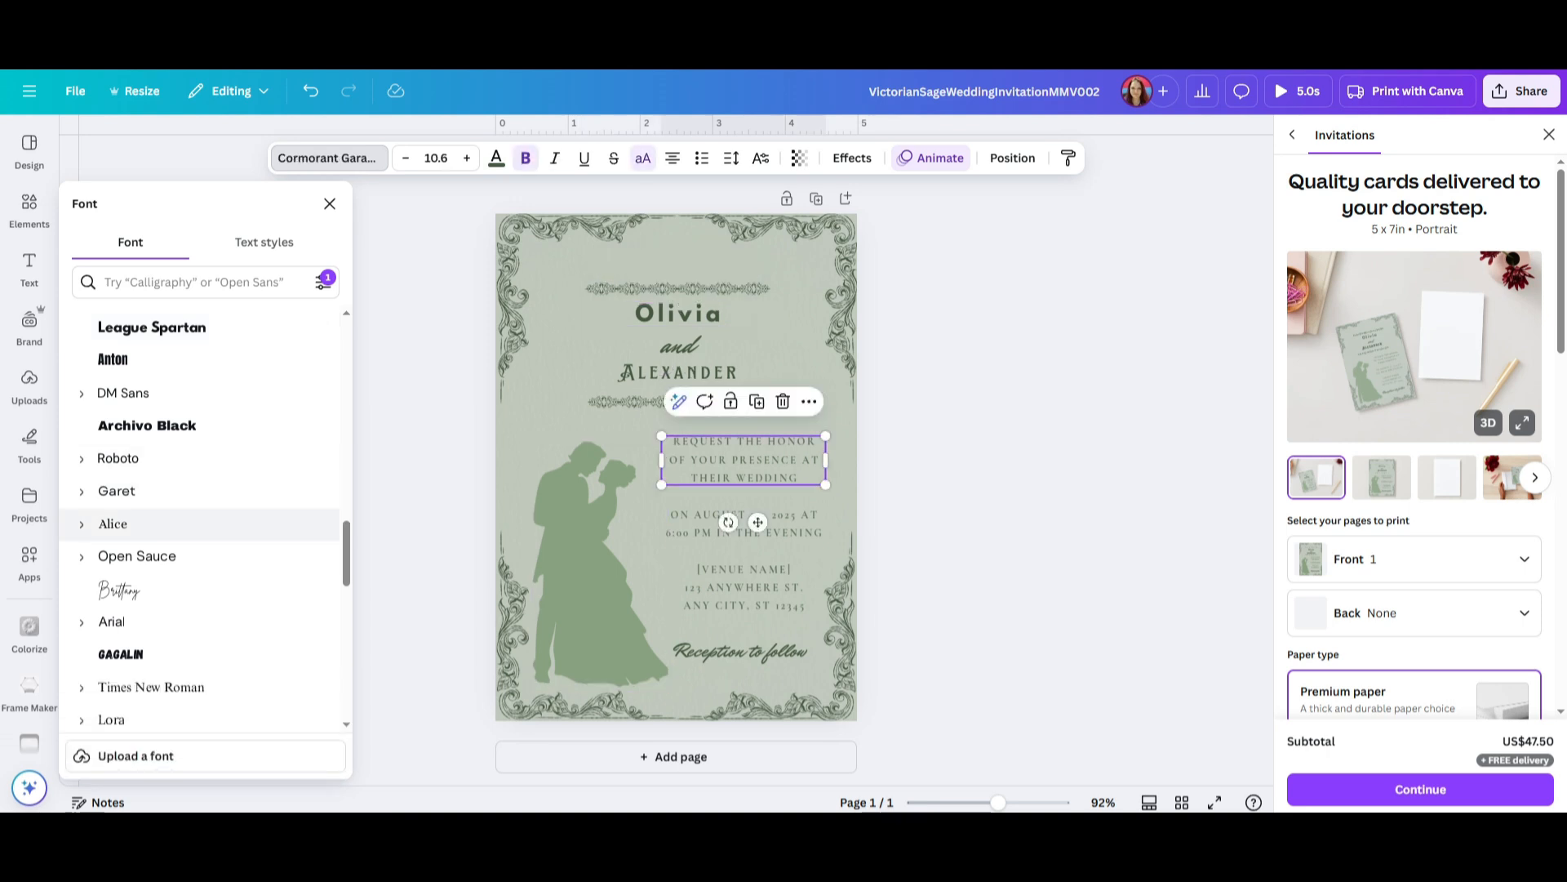
left_click(114, 523)
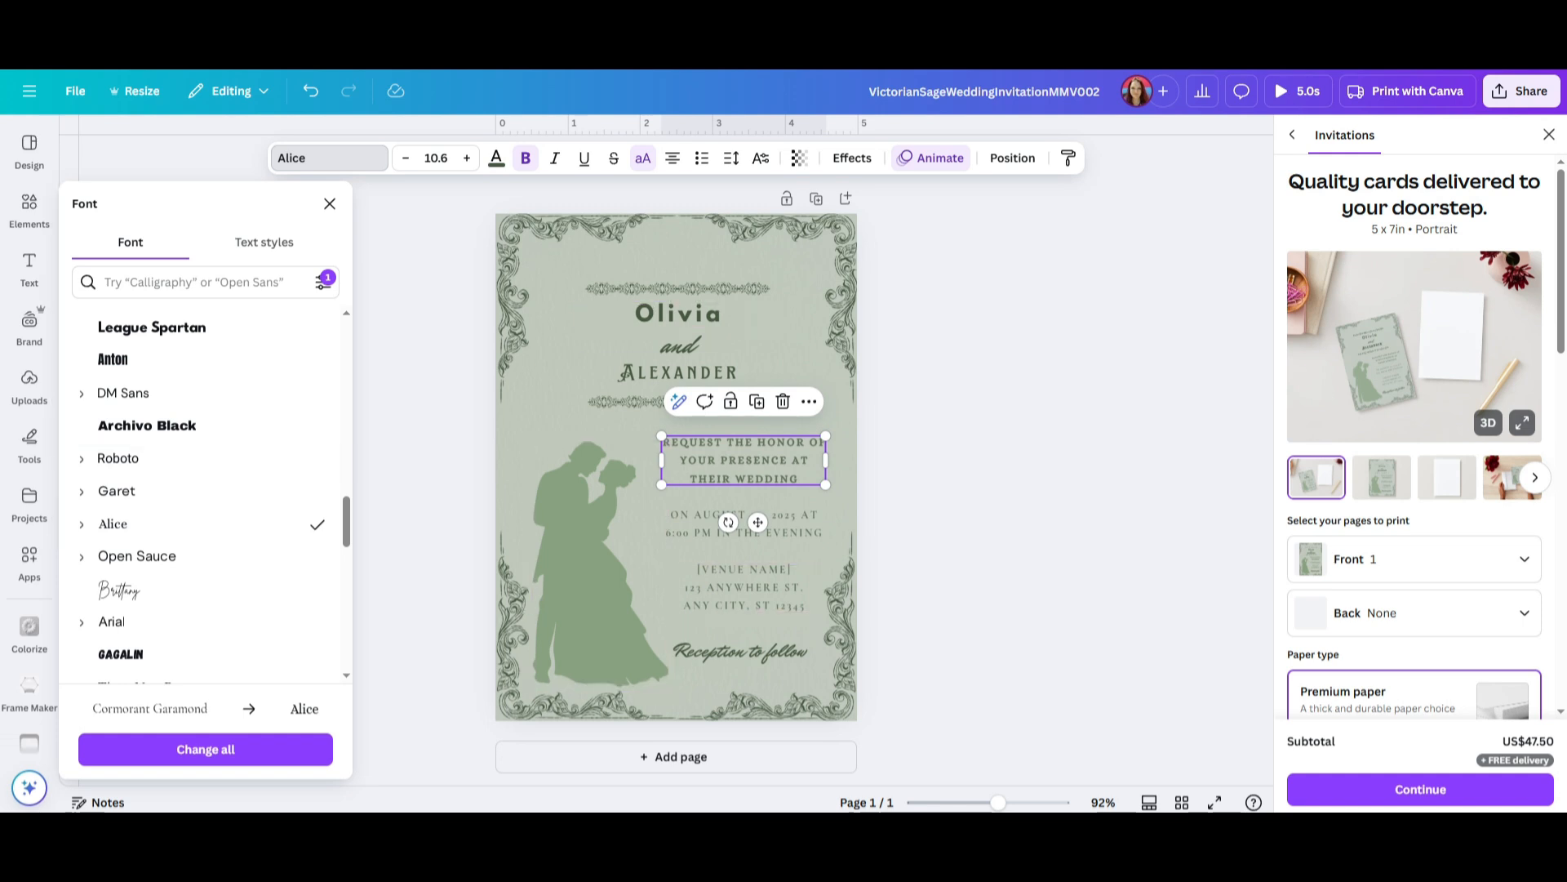
- Undo the font and divider changes to restore the template's original two-page design
left_click(310, 90)
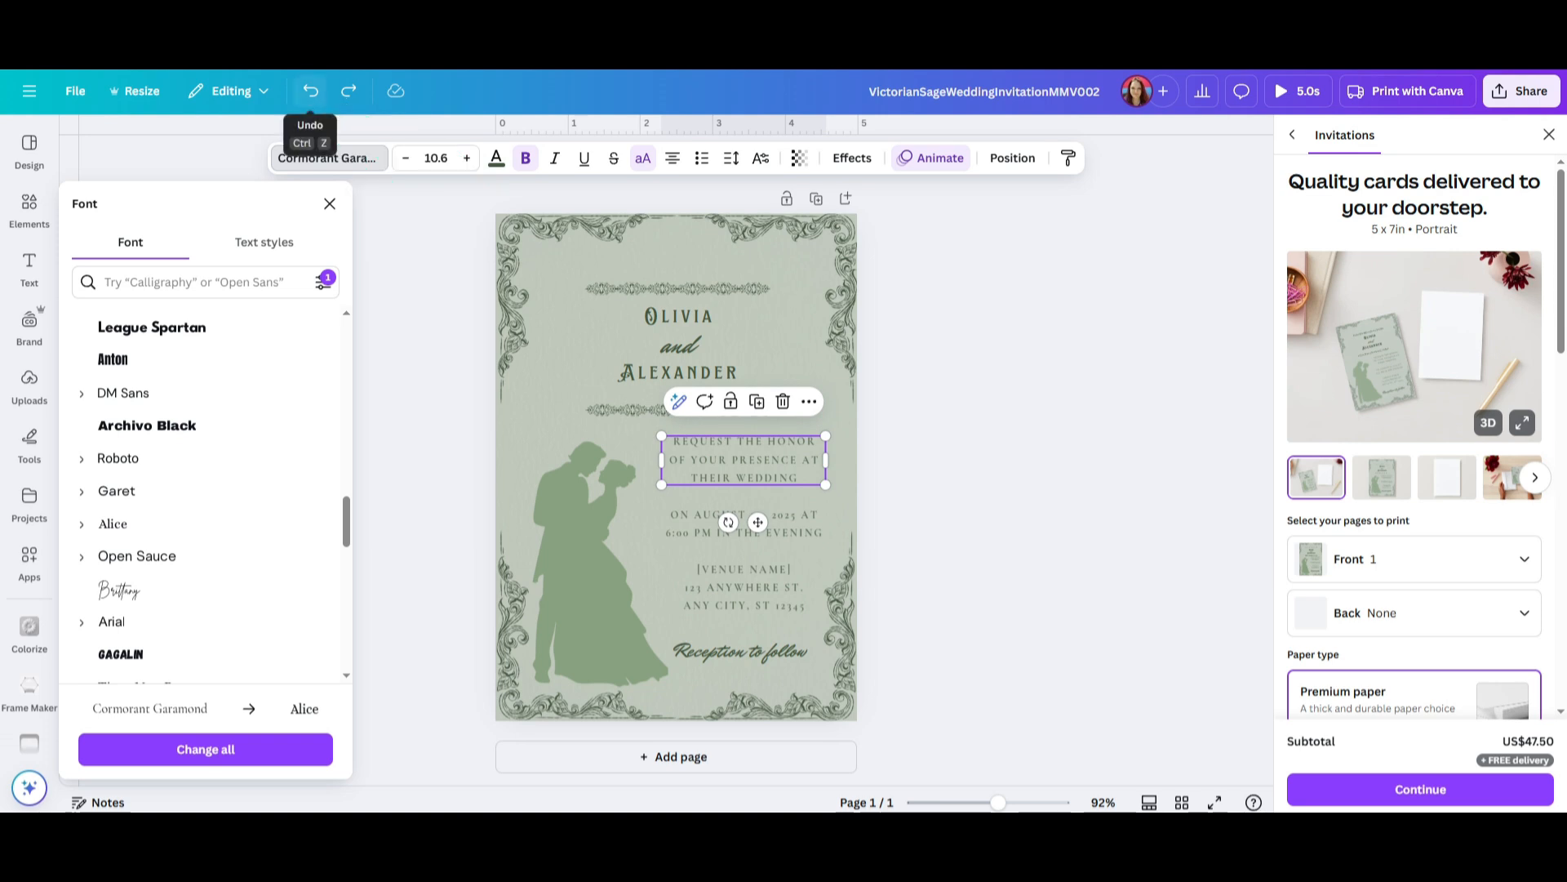
left_click(310, 90)
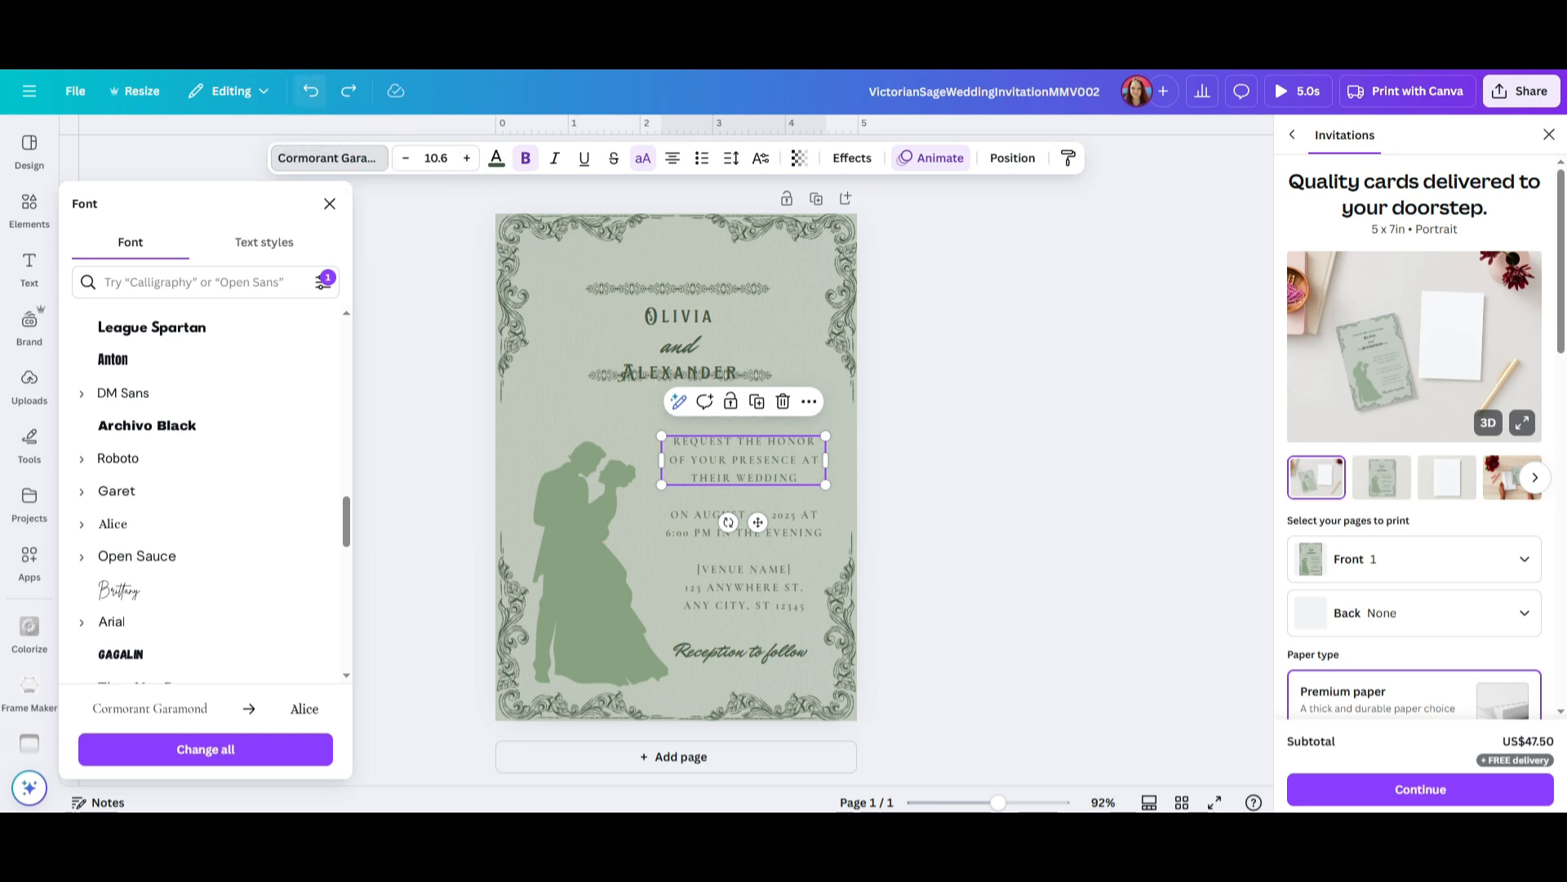
left_click(311, 90)
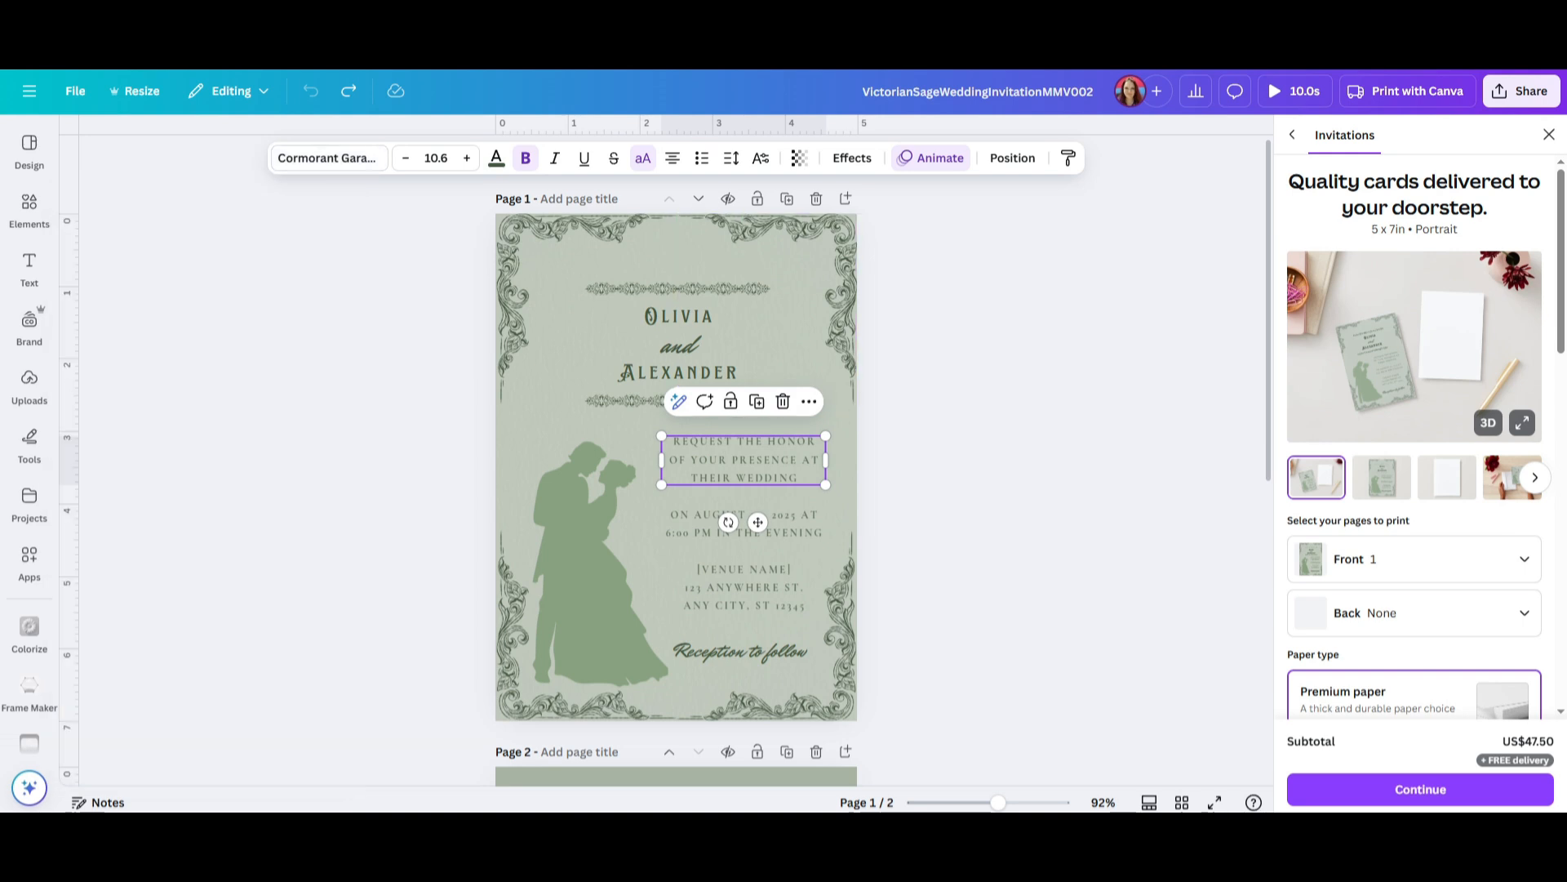
- Select the corner ornaments on page 1 one by one and delete the upper-right one
left_click(833, 310)
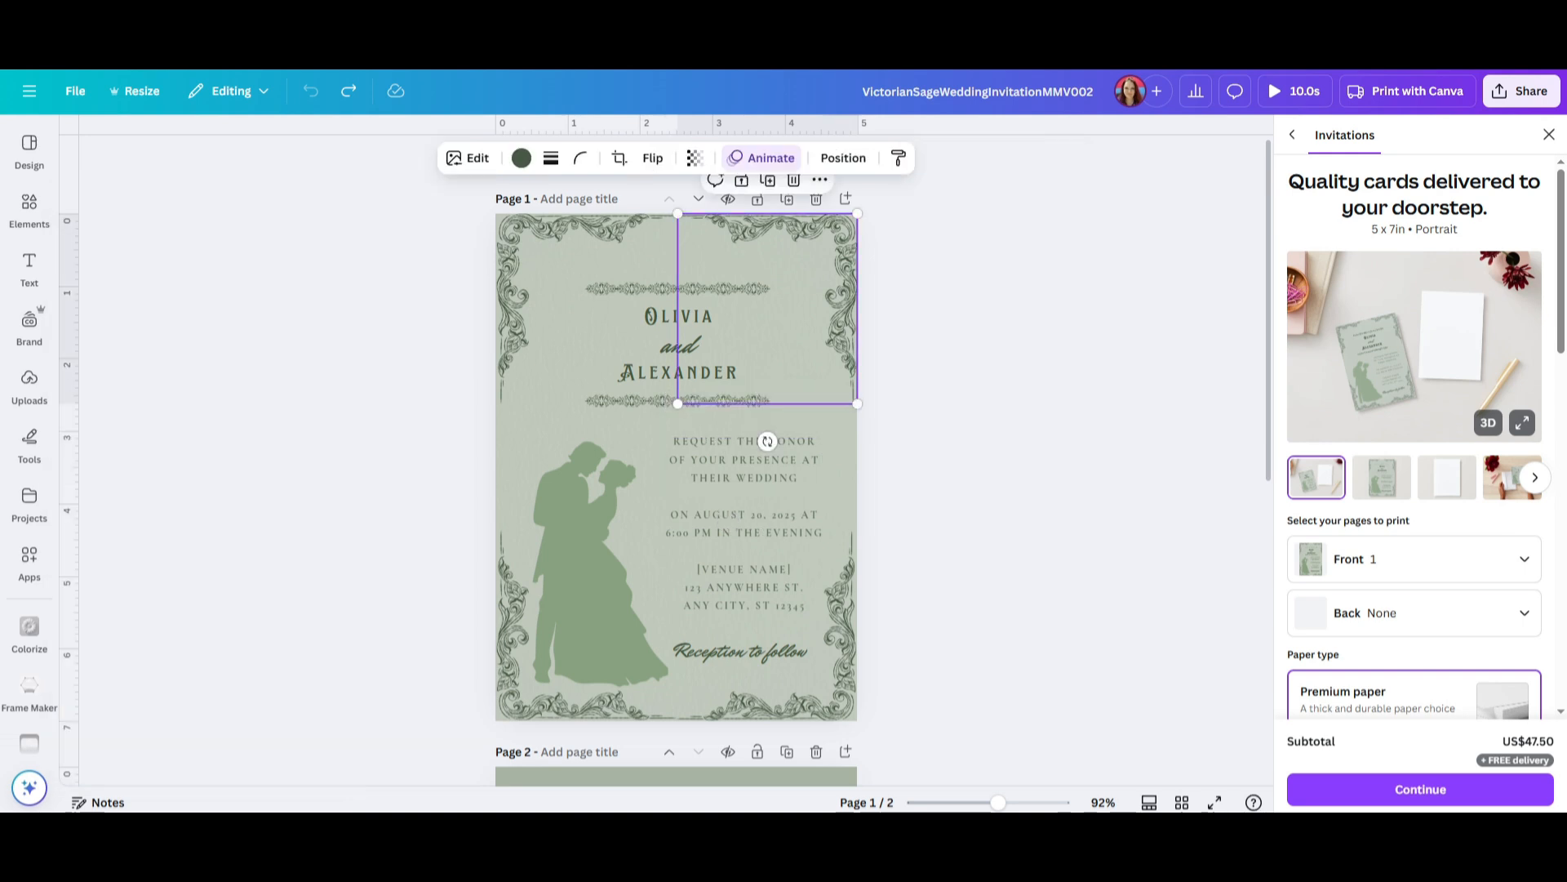
left_click(516, 303)
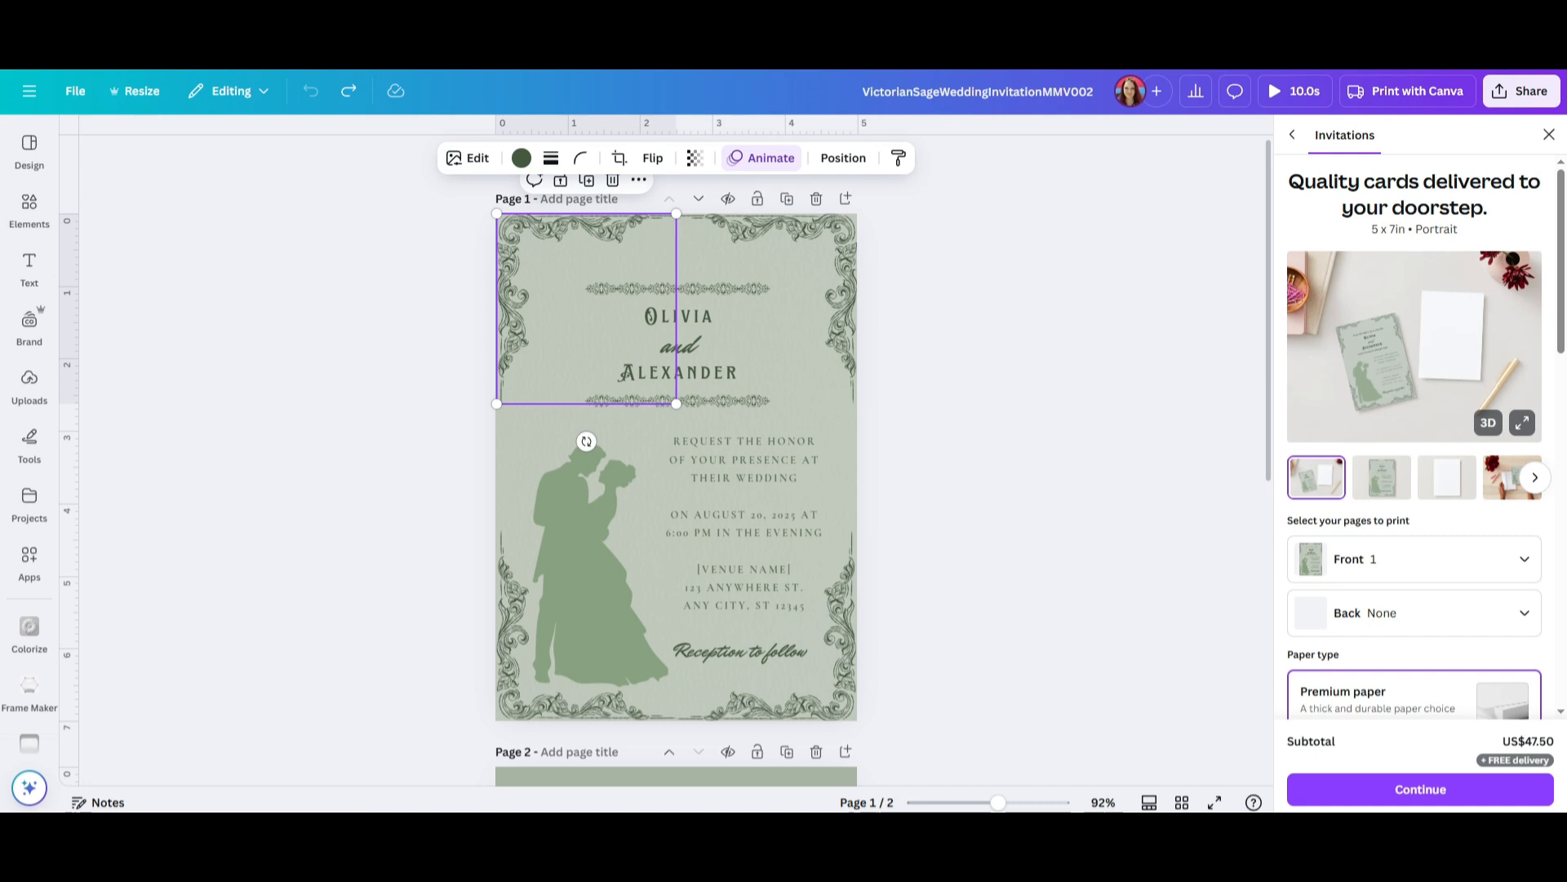
left_click(514, 628)
left_click(832, 629)
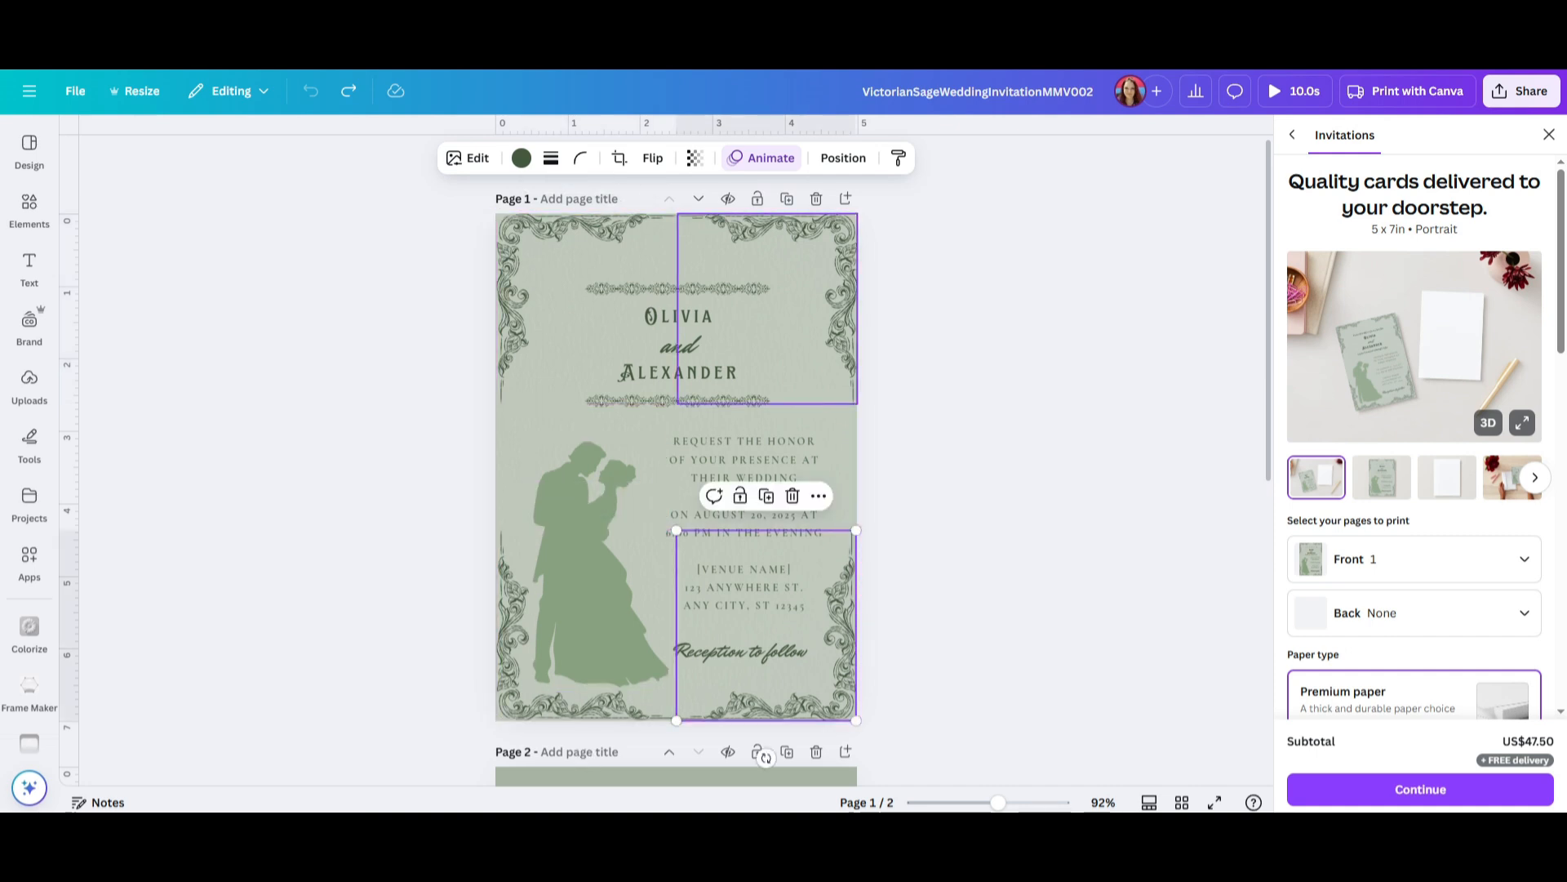
left_click(832, 304)
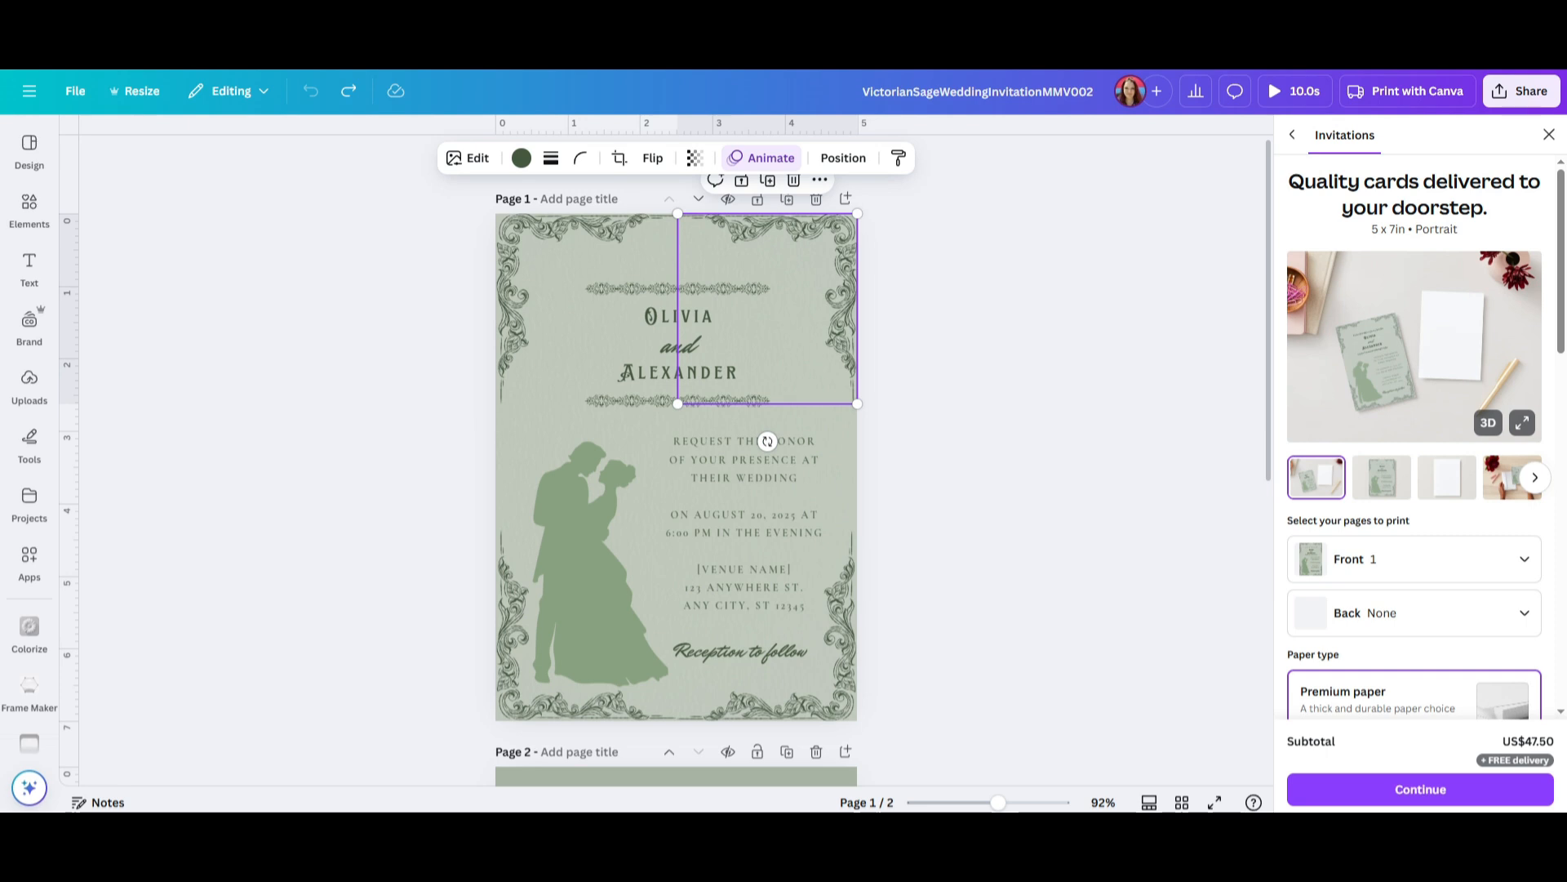
key("Delete")
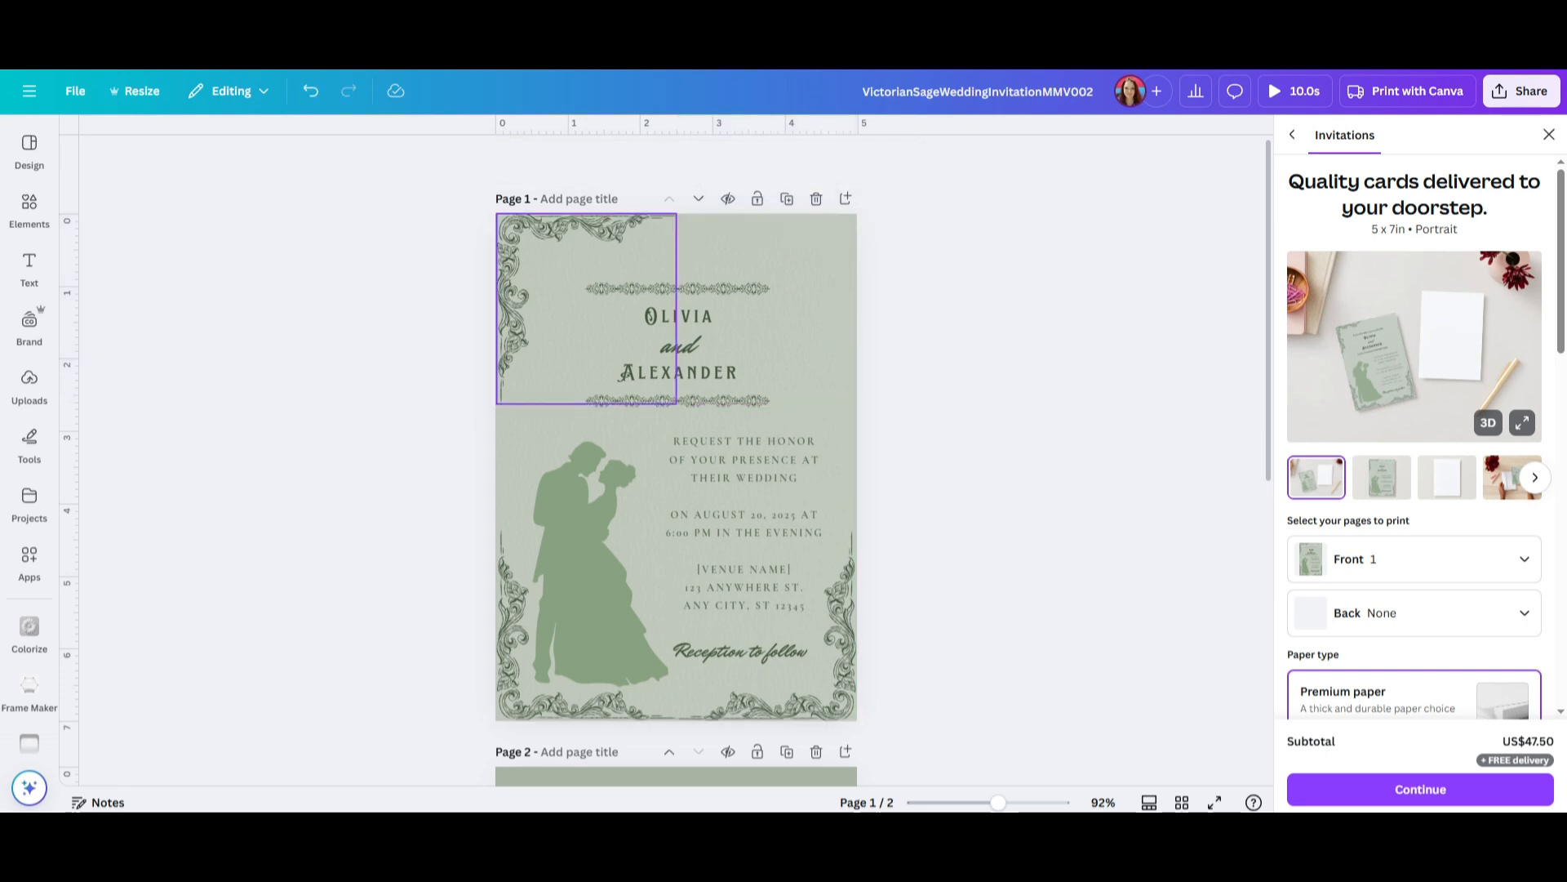
- Delete the three remaining corner ornaments on page 1 and undo all the ornament deletions
left_click(512, 310)
key("Delete")
left_click(572, 705)
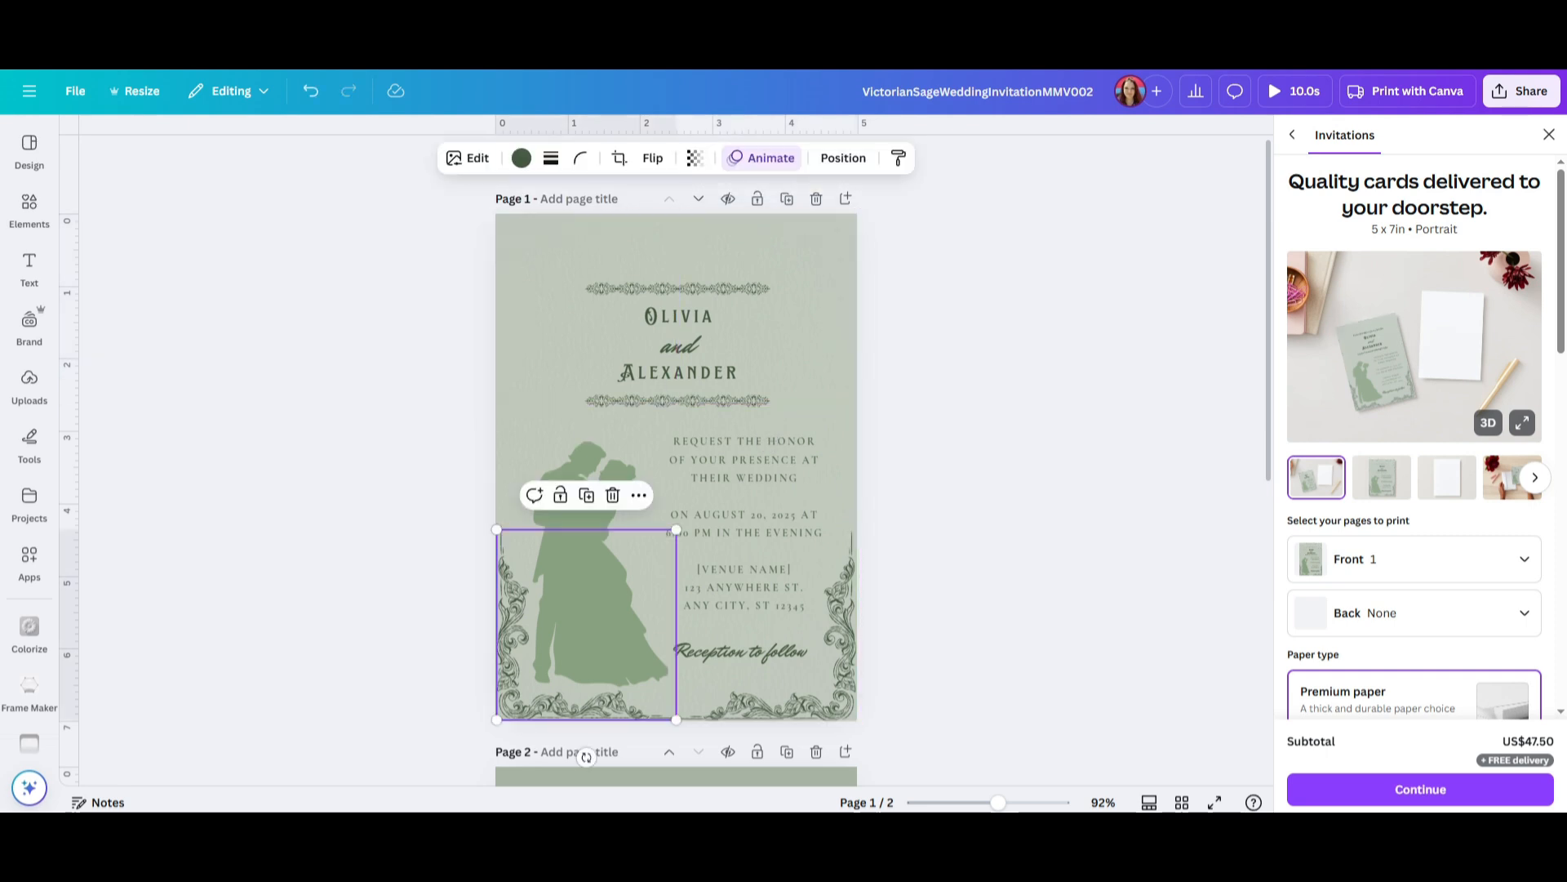
key("Delete")
left_click(767, 708)
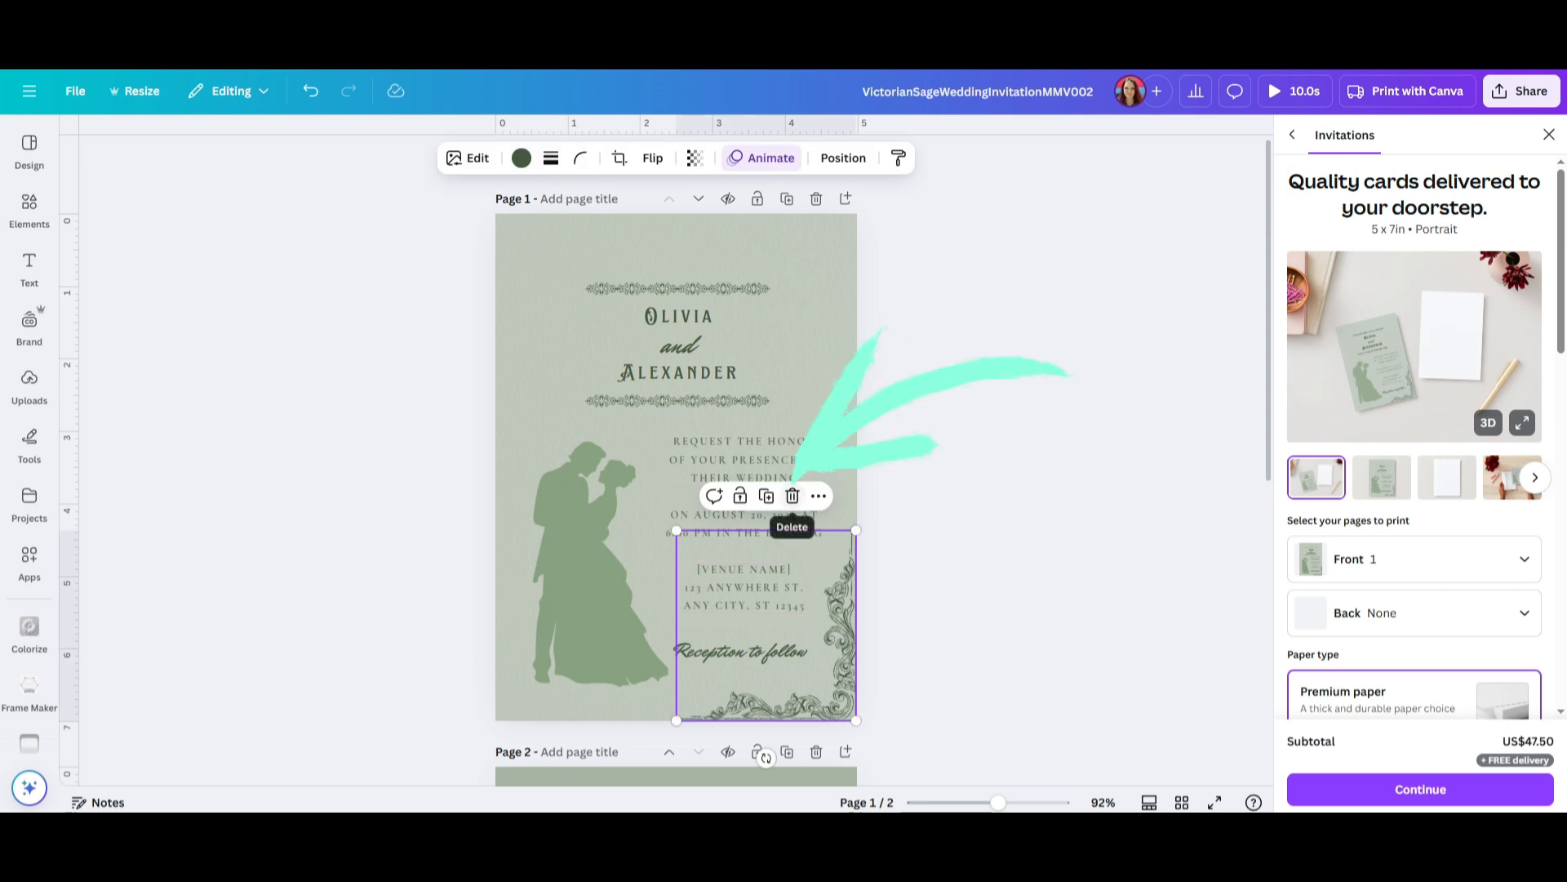
right_click(844, 644)
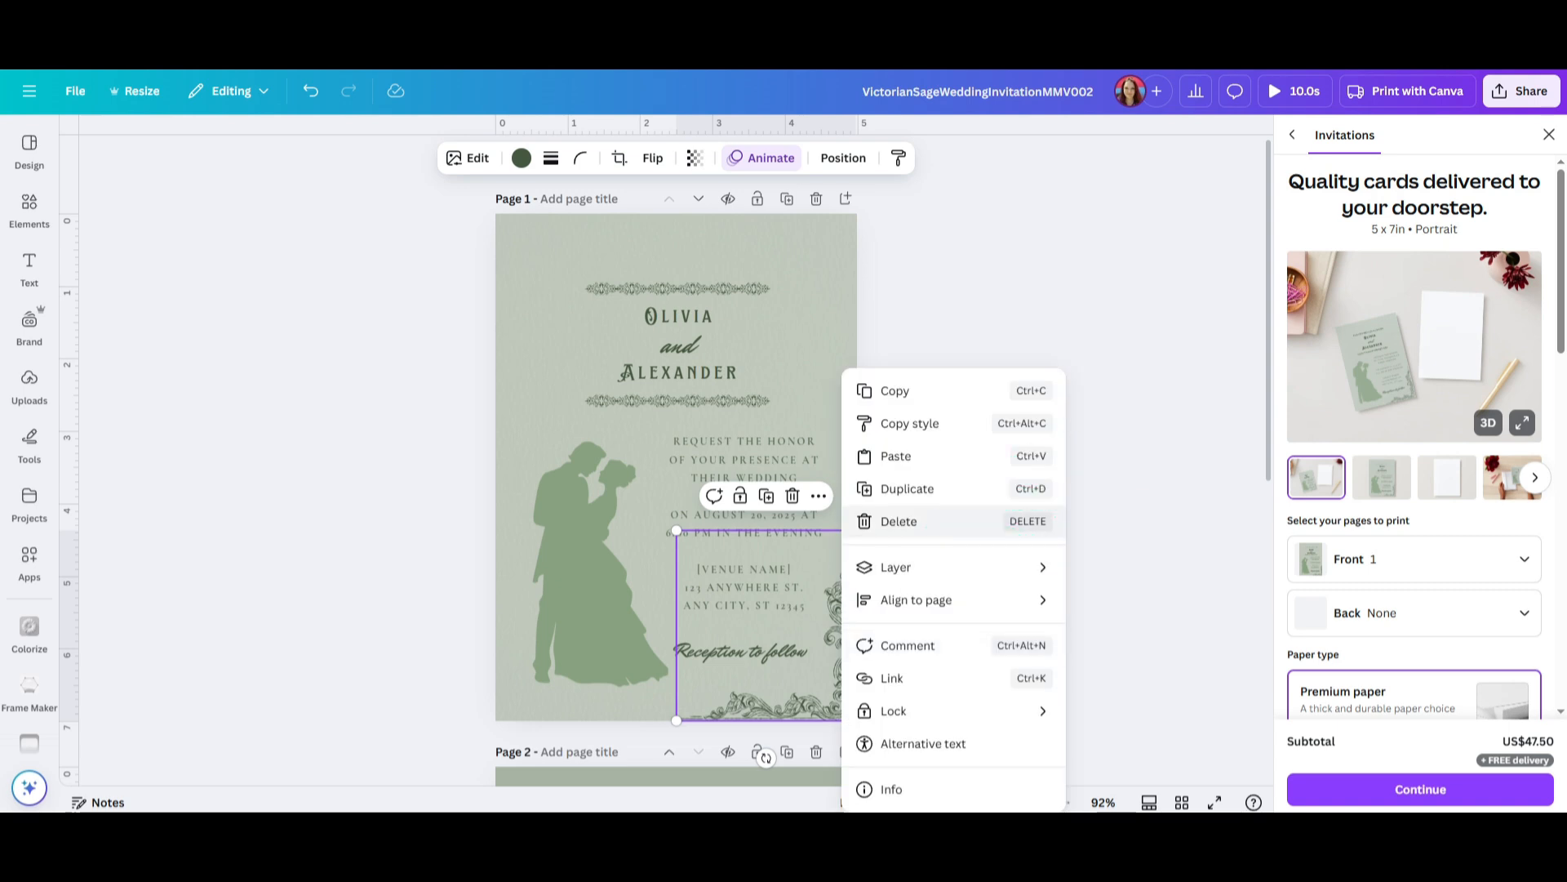
key("Escape")
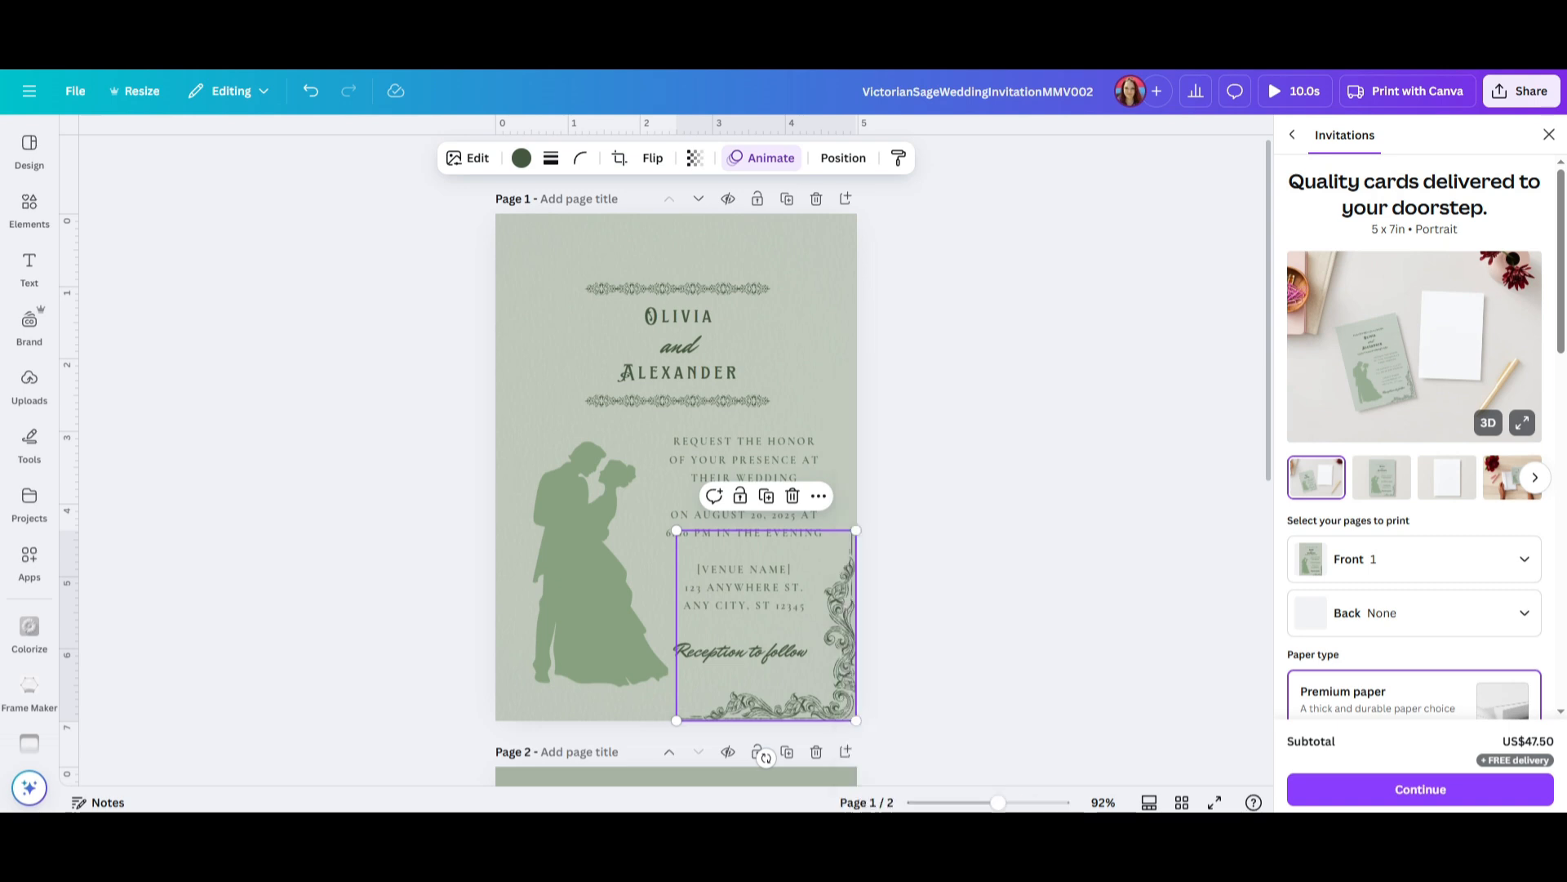
key("Escape")
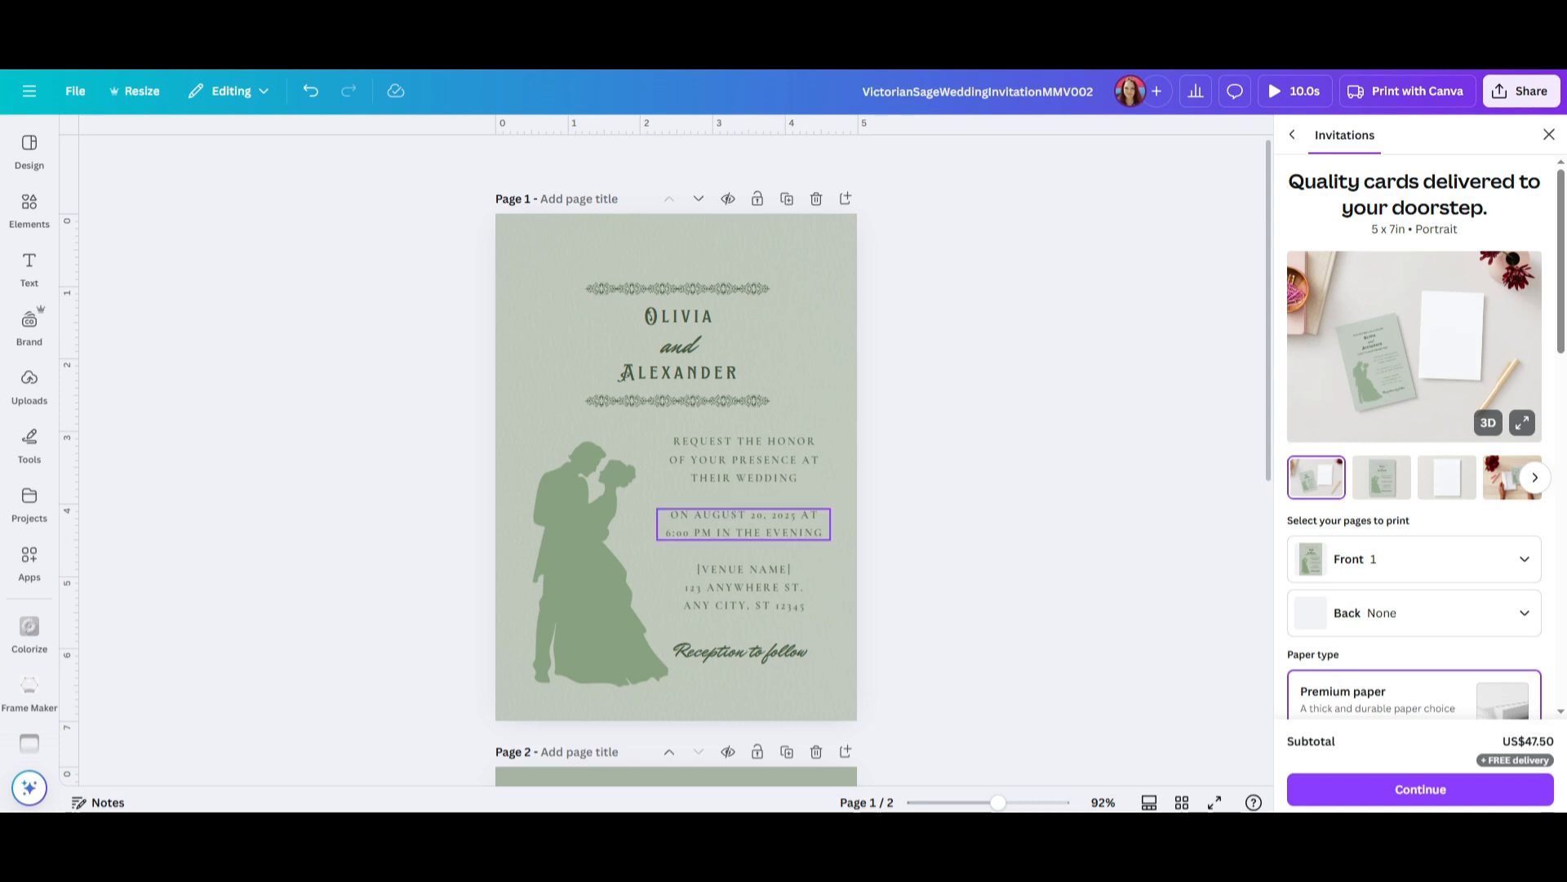
key("ctrl+z")
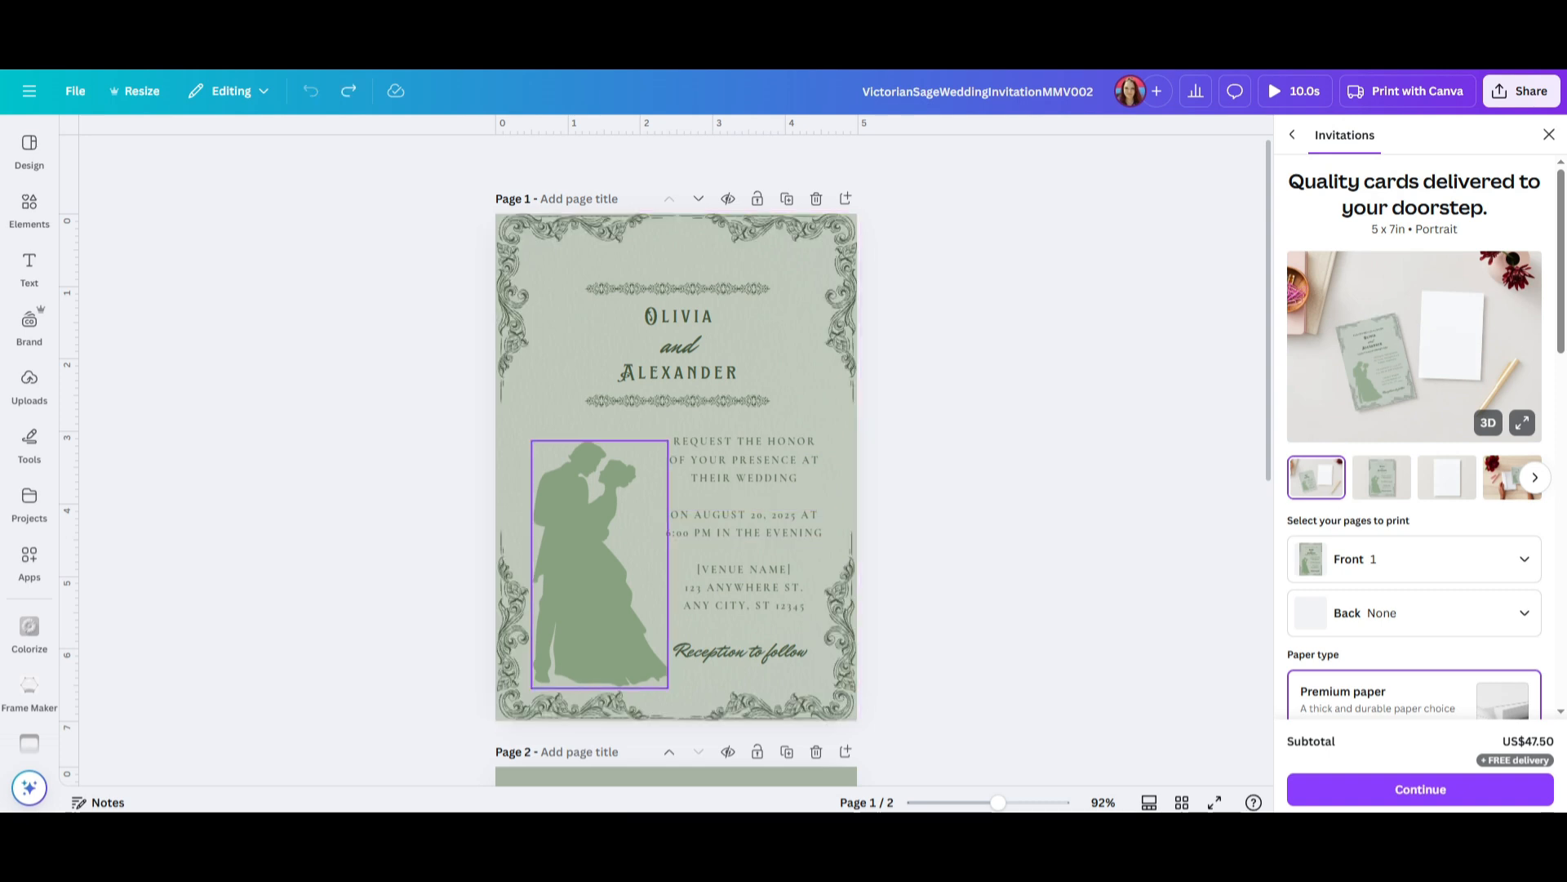
- Delete the couple silhouette from page 1
left_click(599, 563)
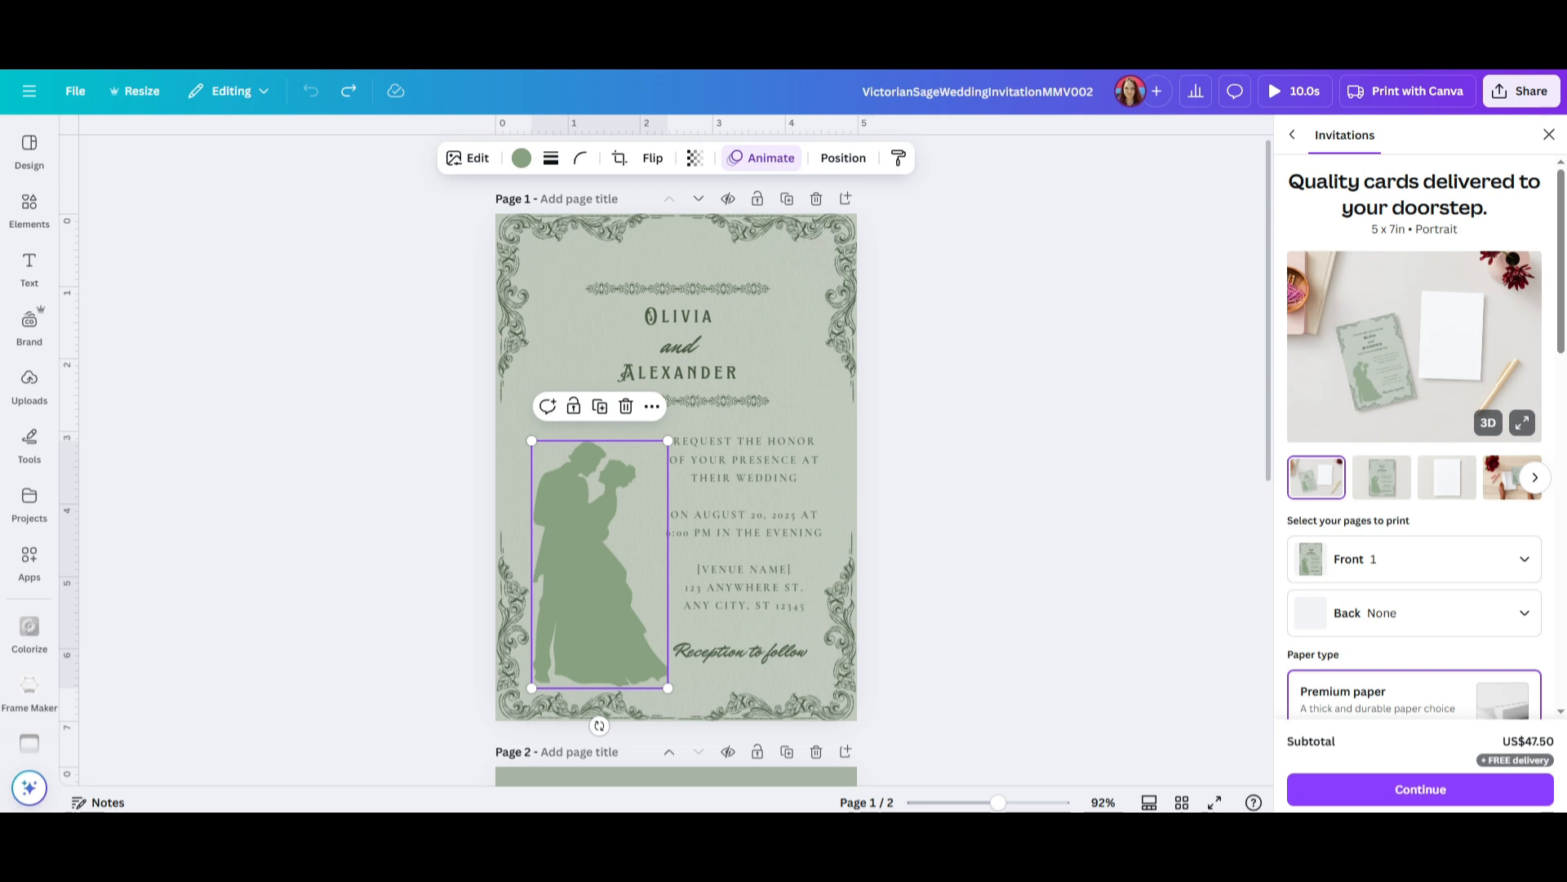
key("Delete")
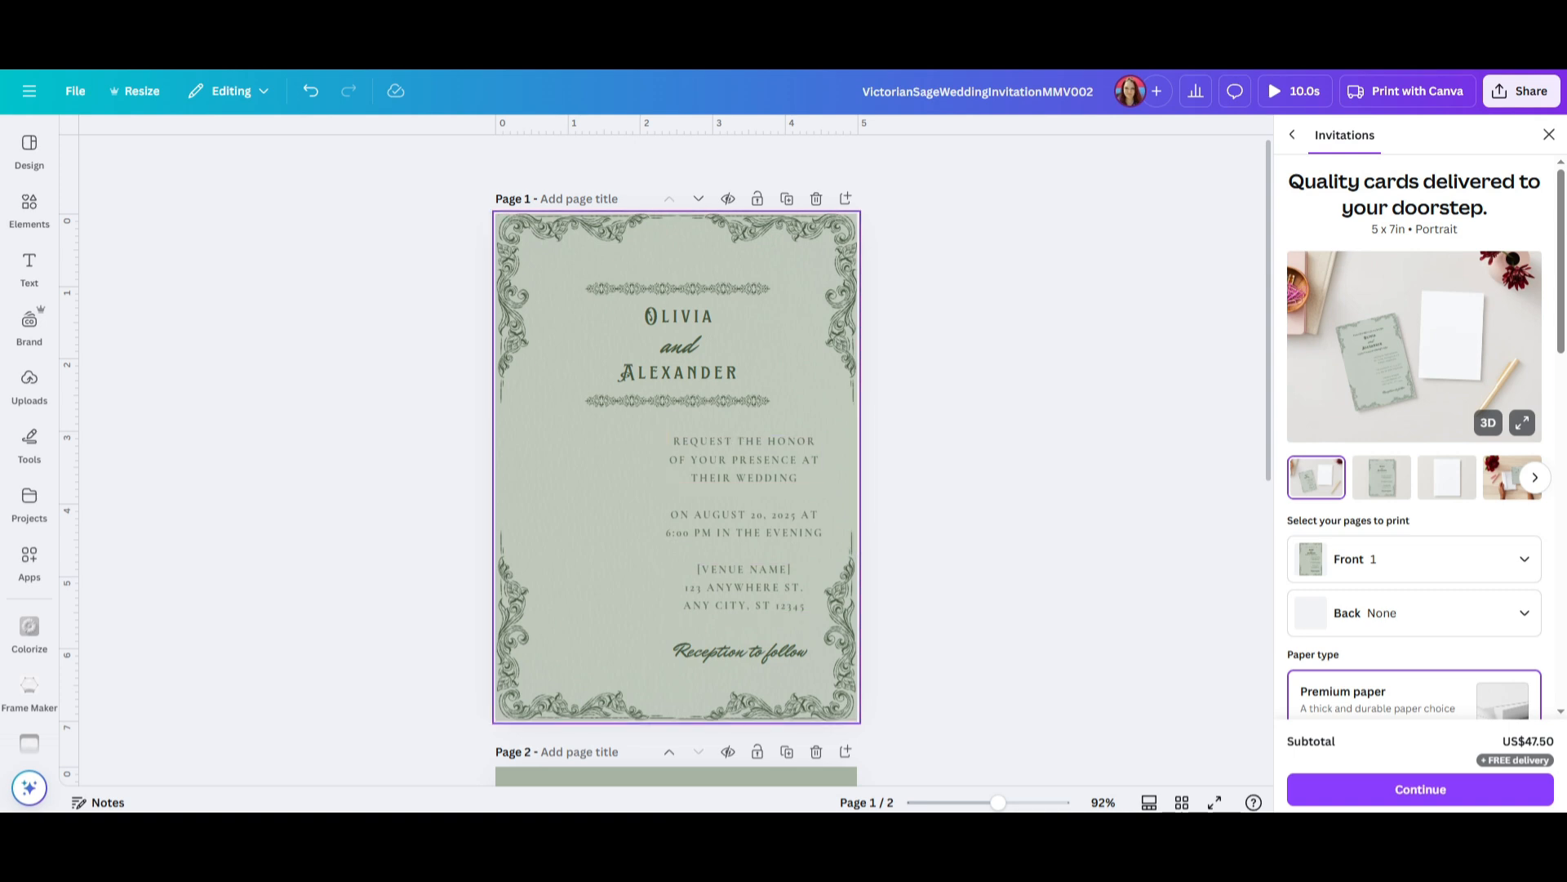
- Center the "Request the honor", date, venue and "Reception to follow" text blocks horizontally on page 1
left_click(744, 459)
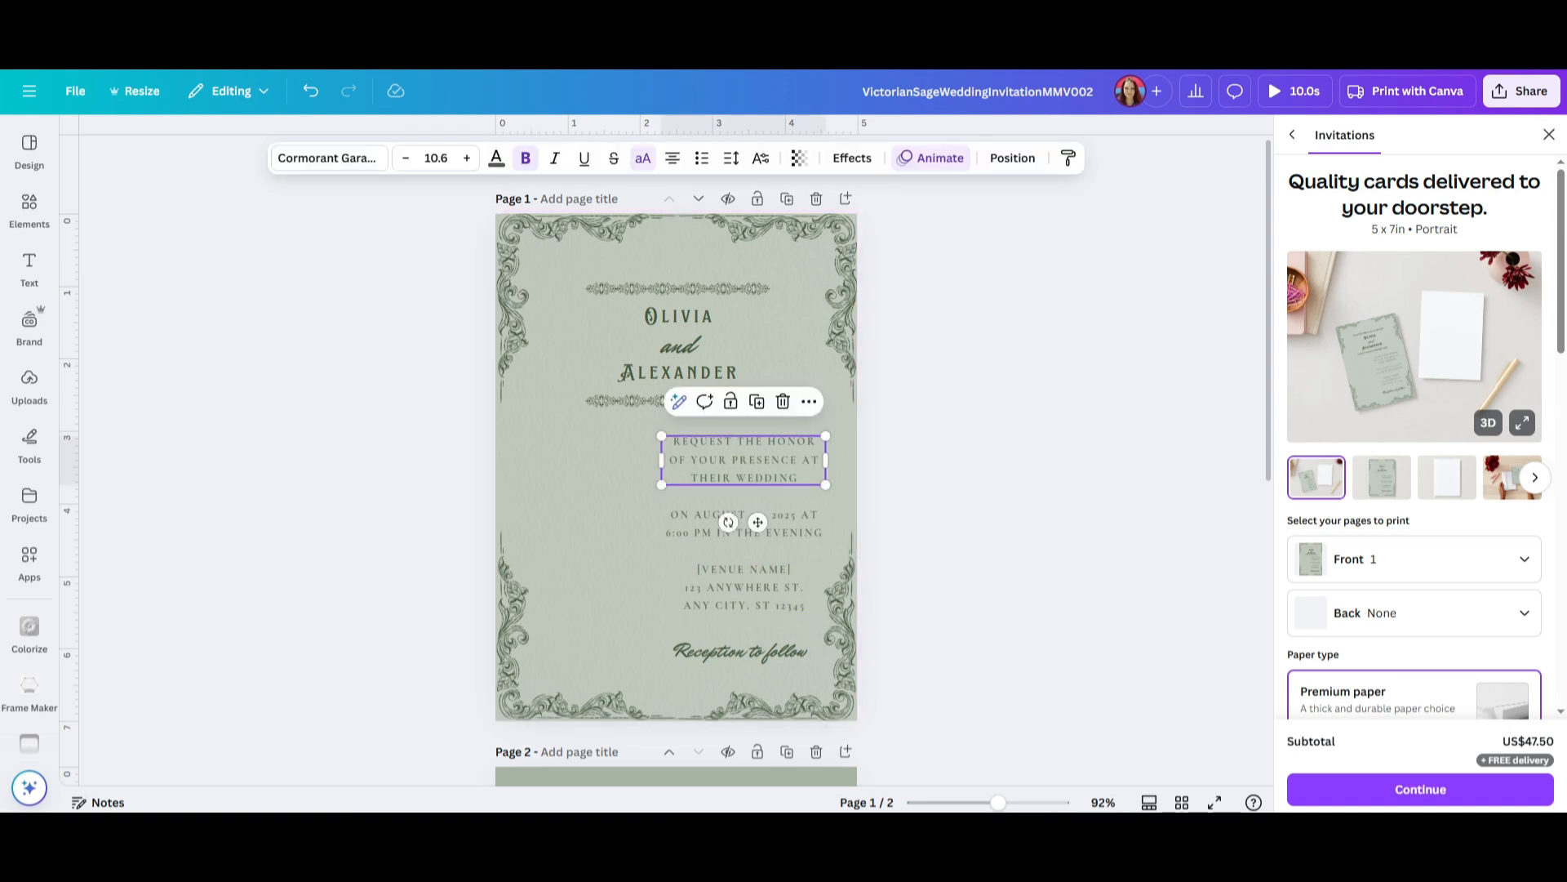
left_click(1013, 158)
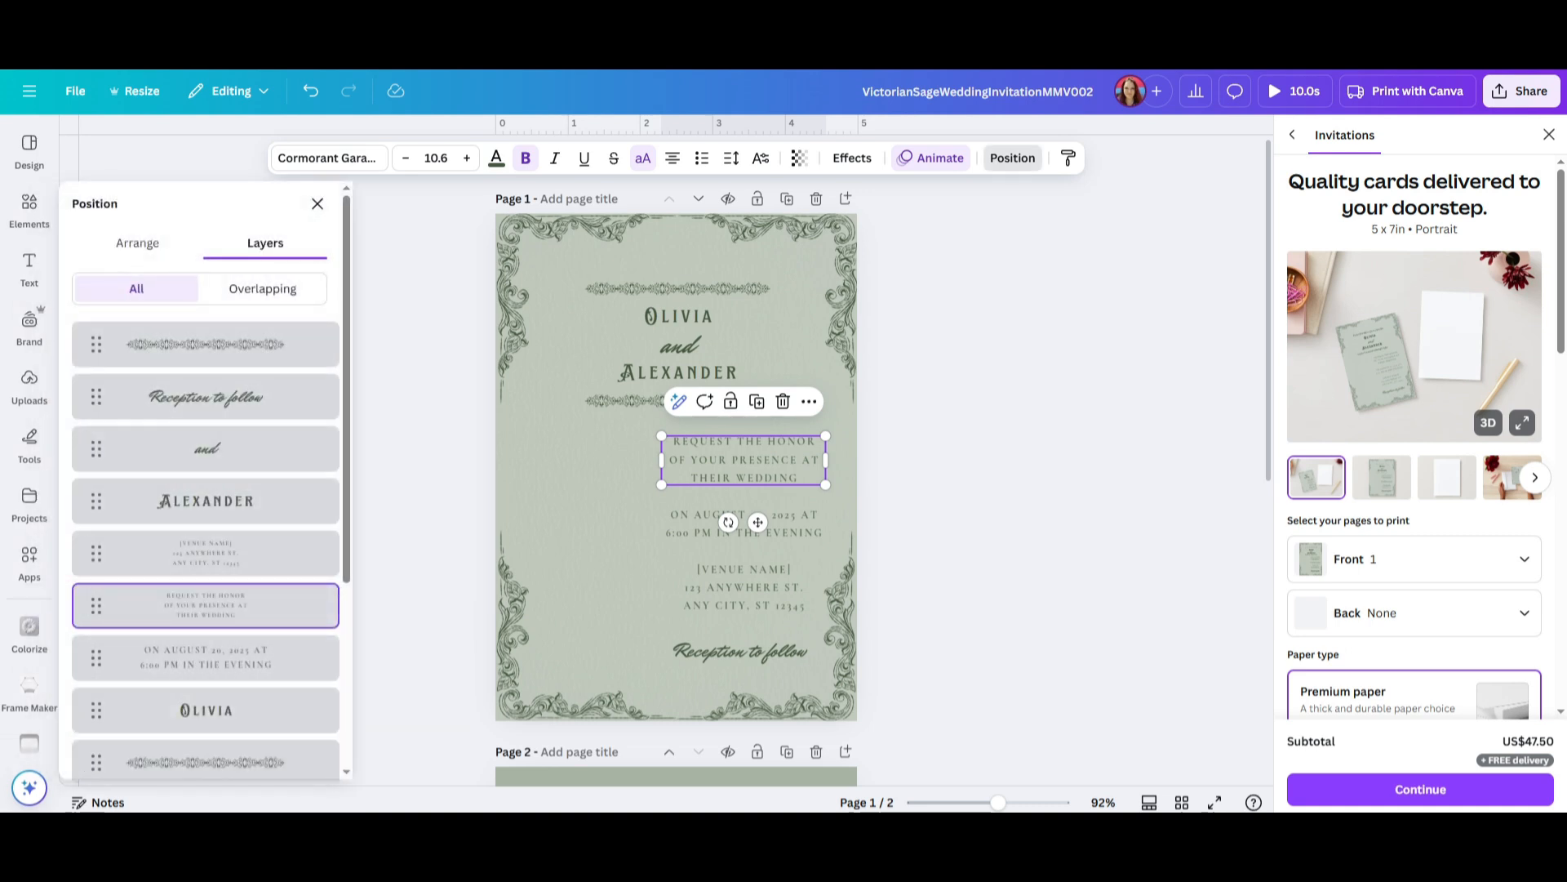
left_click(137, 243)
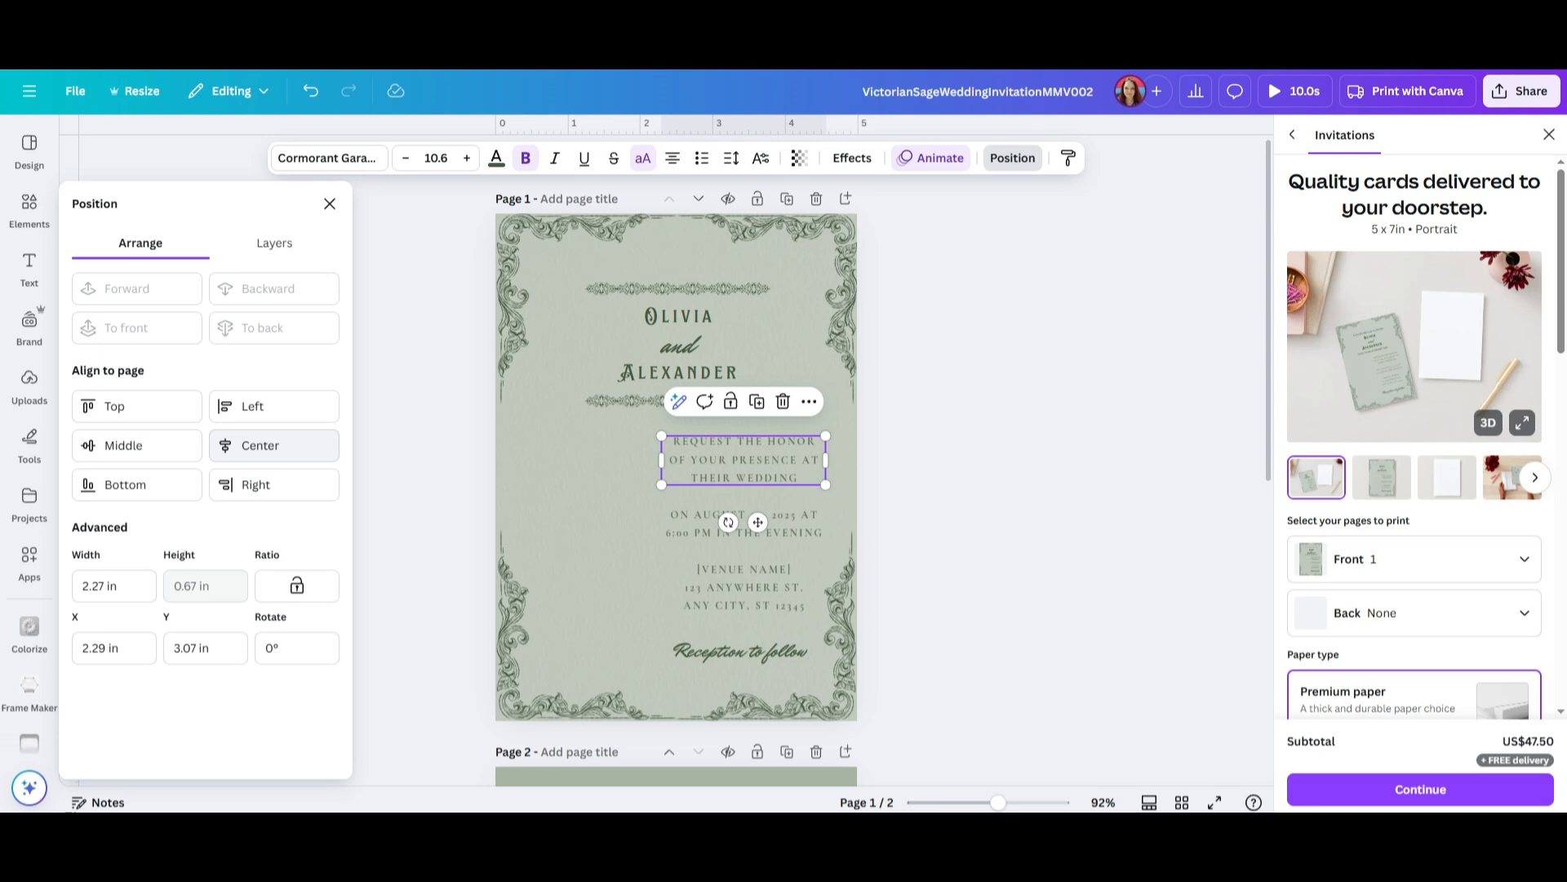
left_click(260, 445)
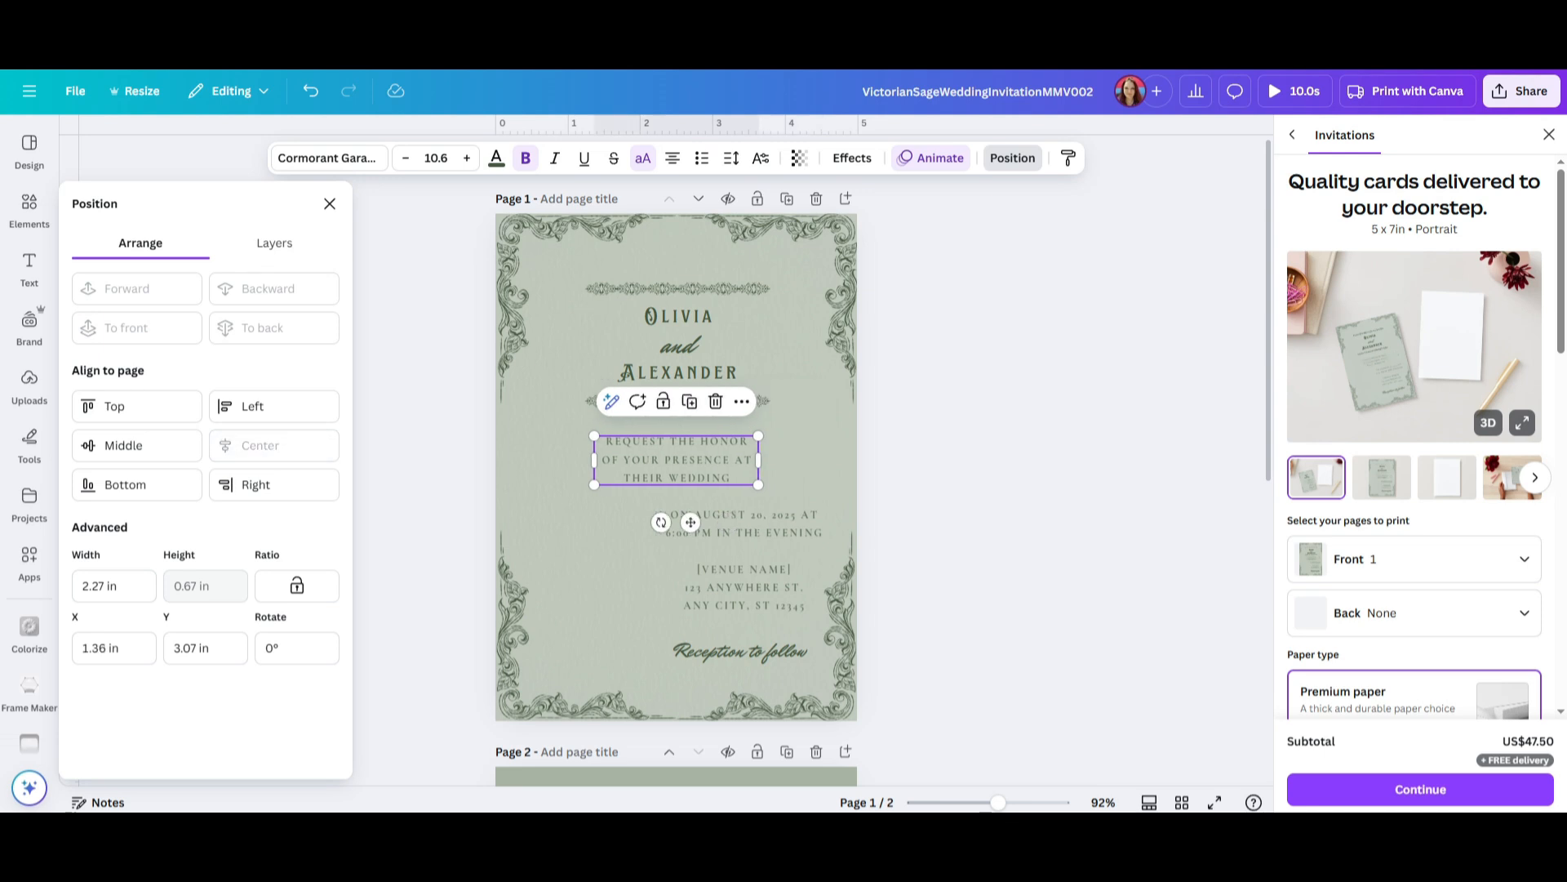
left_click(745, 523)
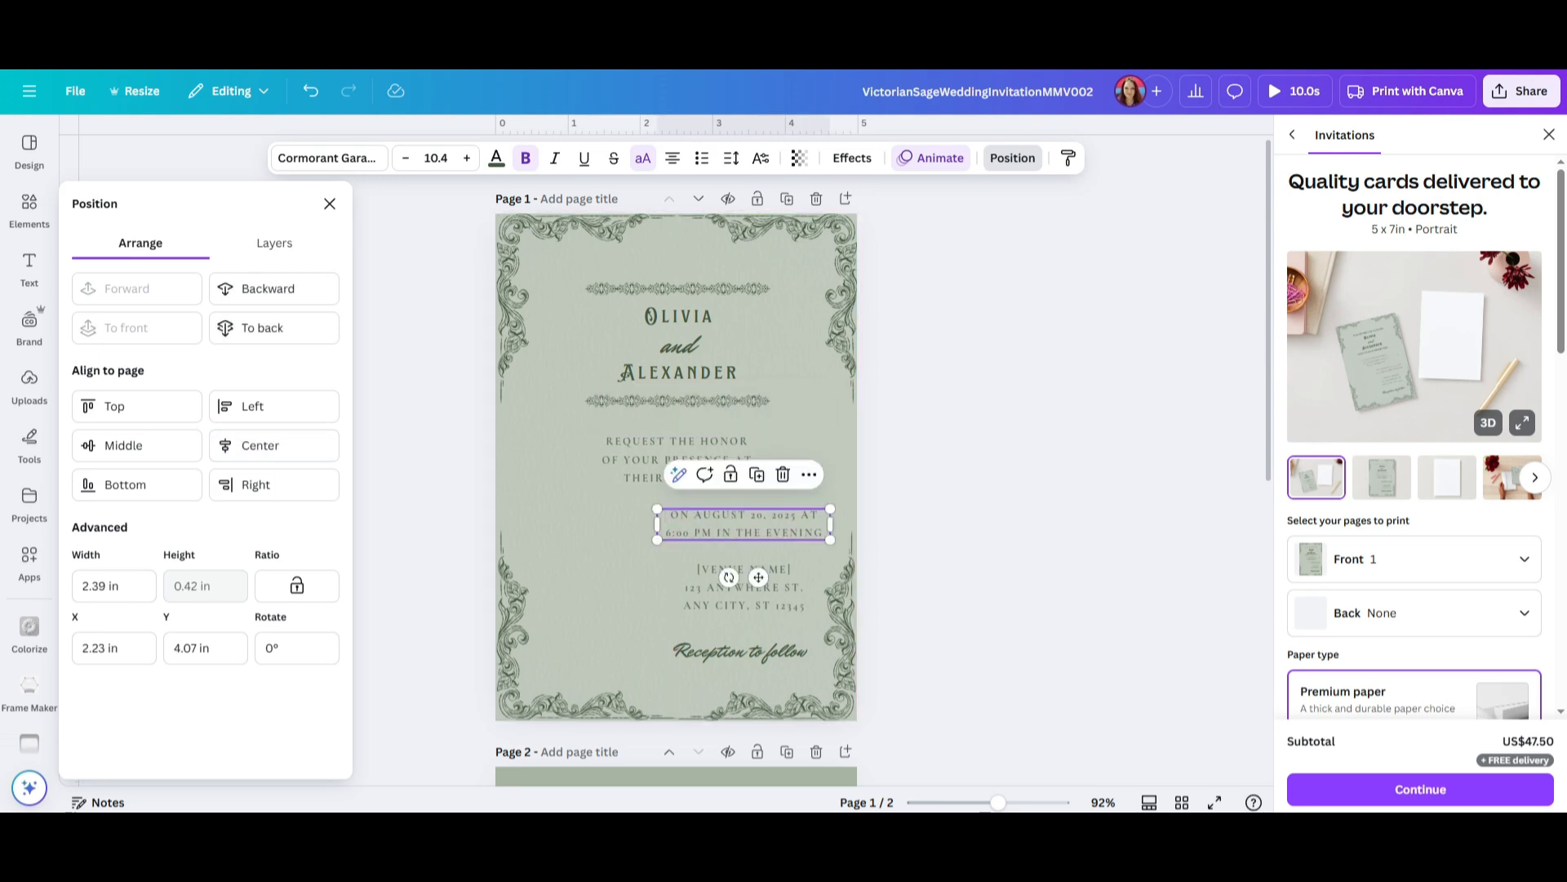
left_click(260, 445)
left_click(695, 579)
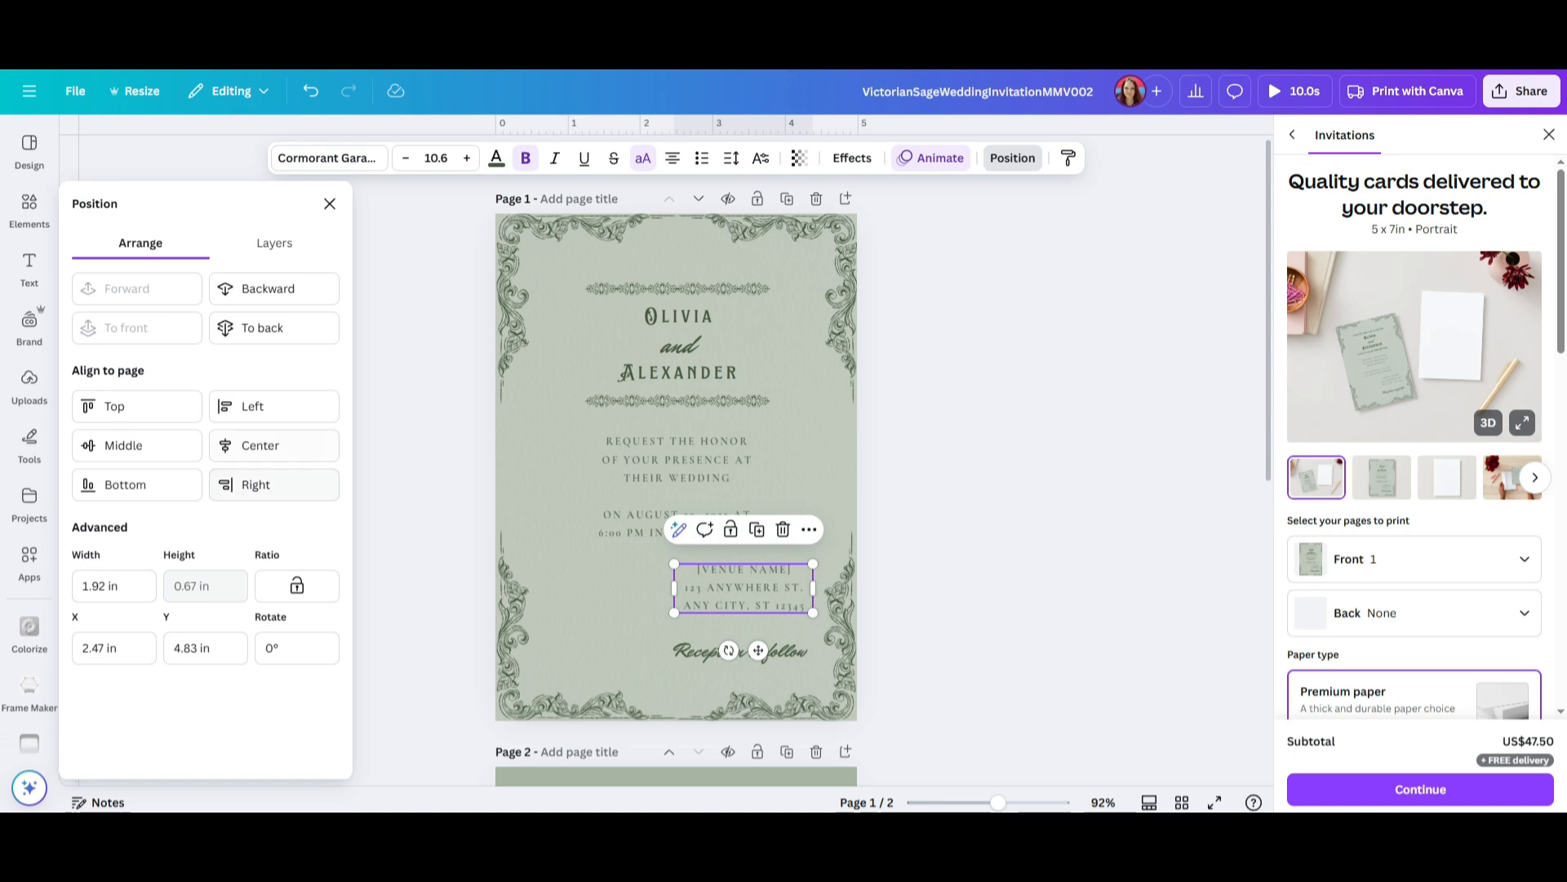
left_click(260, 445)
left_click(702, 652)
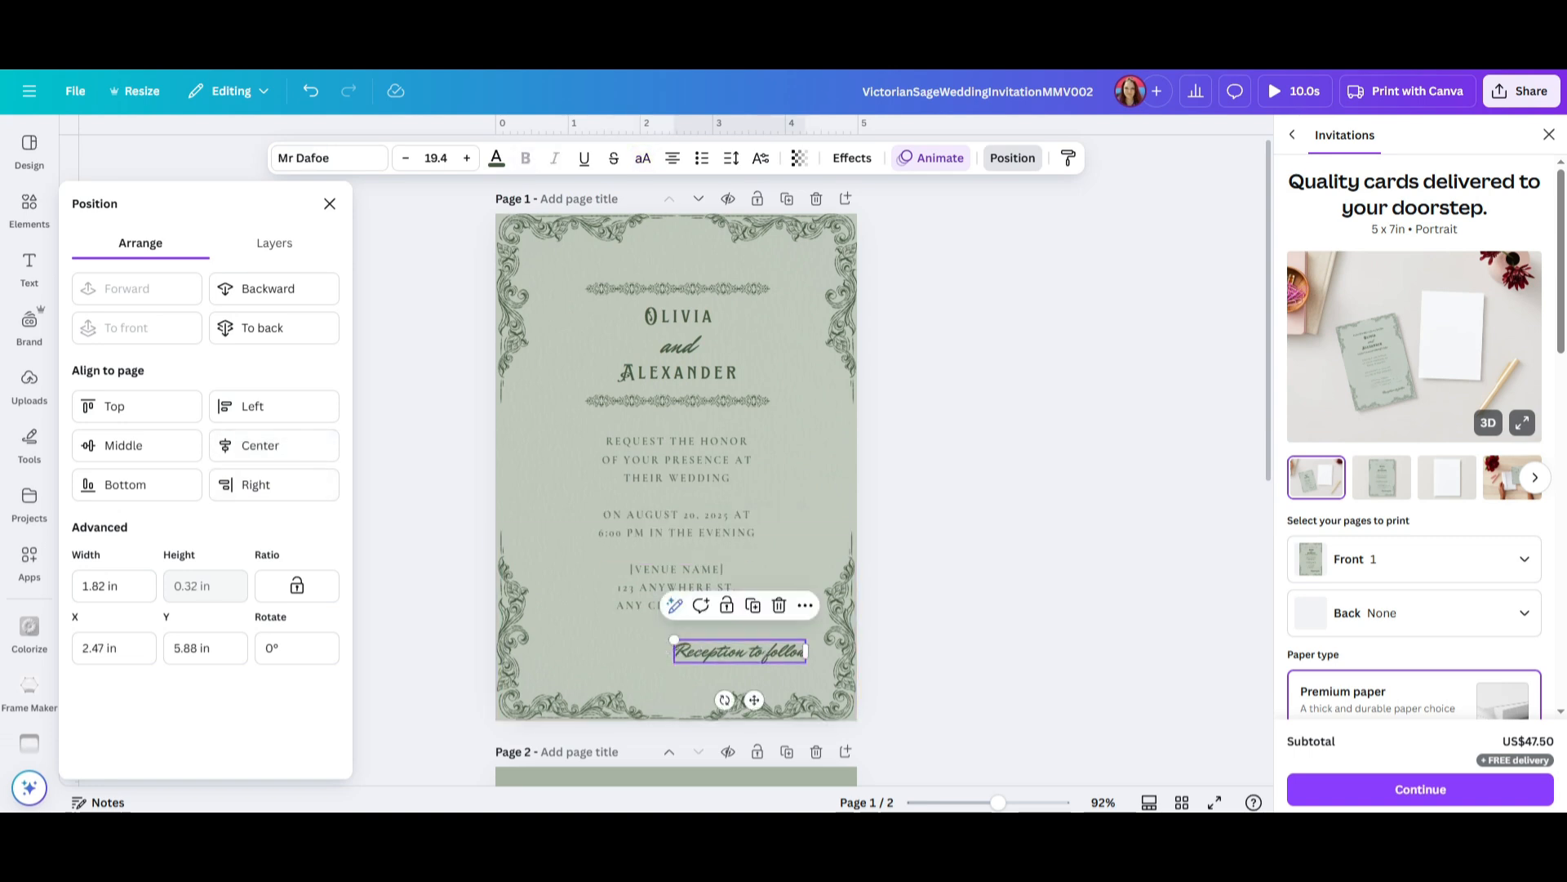
left_click(260, 445)
left_click(330, 203)
left_click(415, 310)
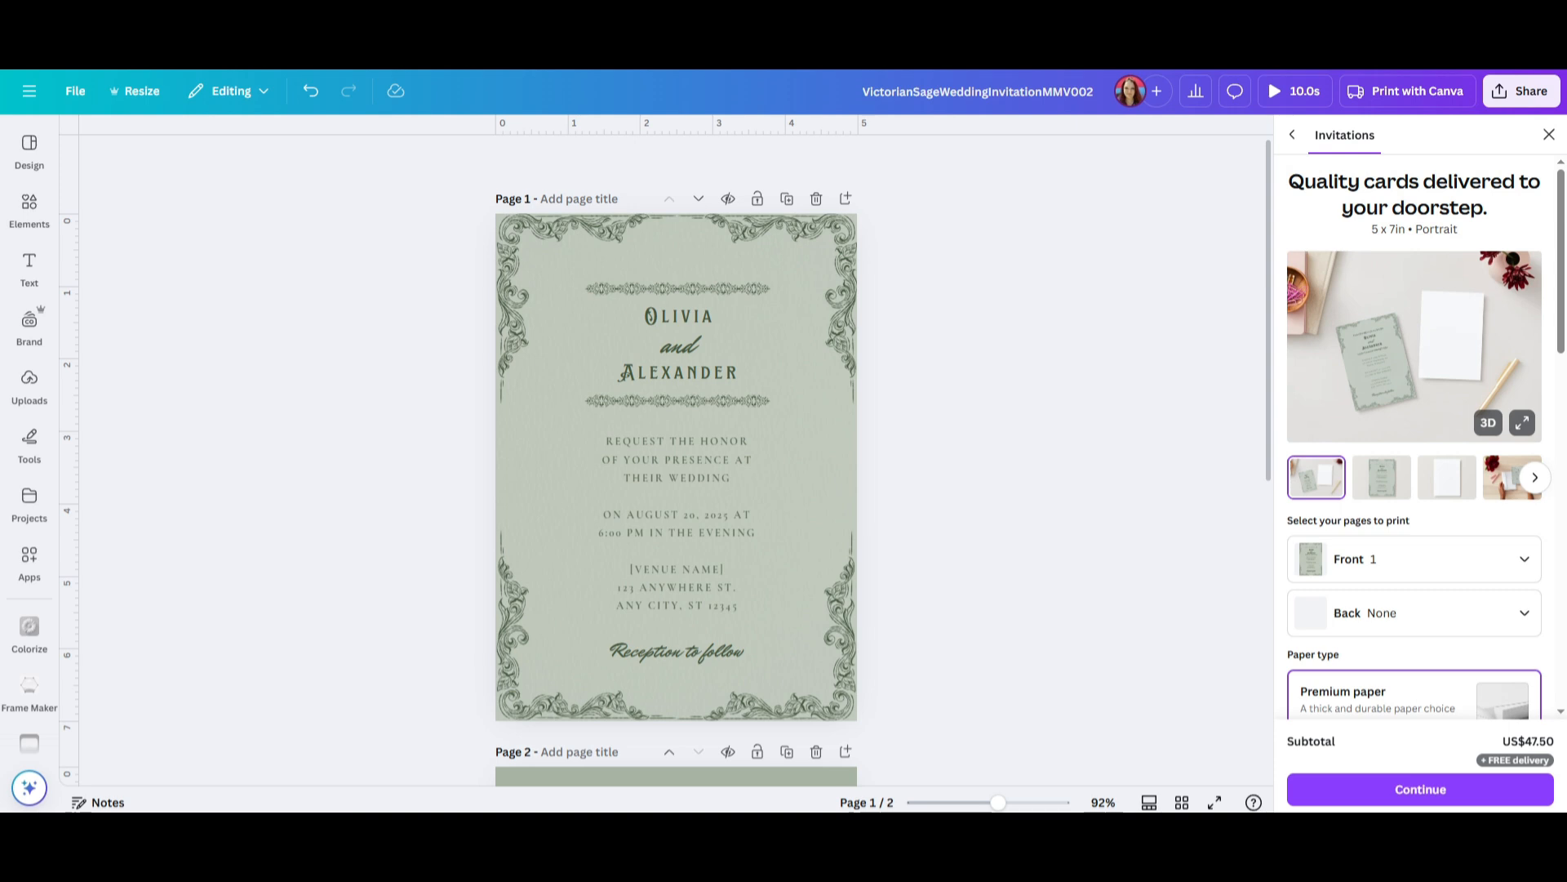
- Delete the ornamental dividers above and below the couple's names on page 1
left_click_drag(857, 214, 582, 298)
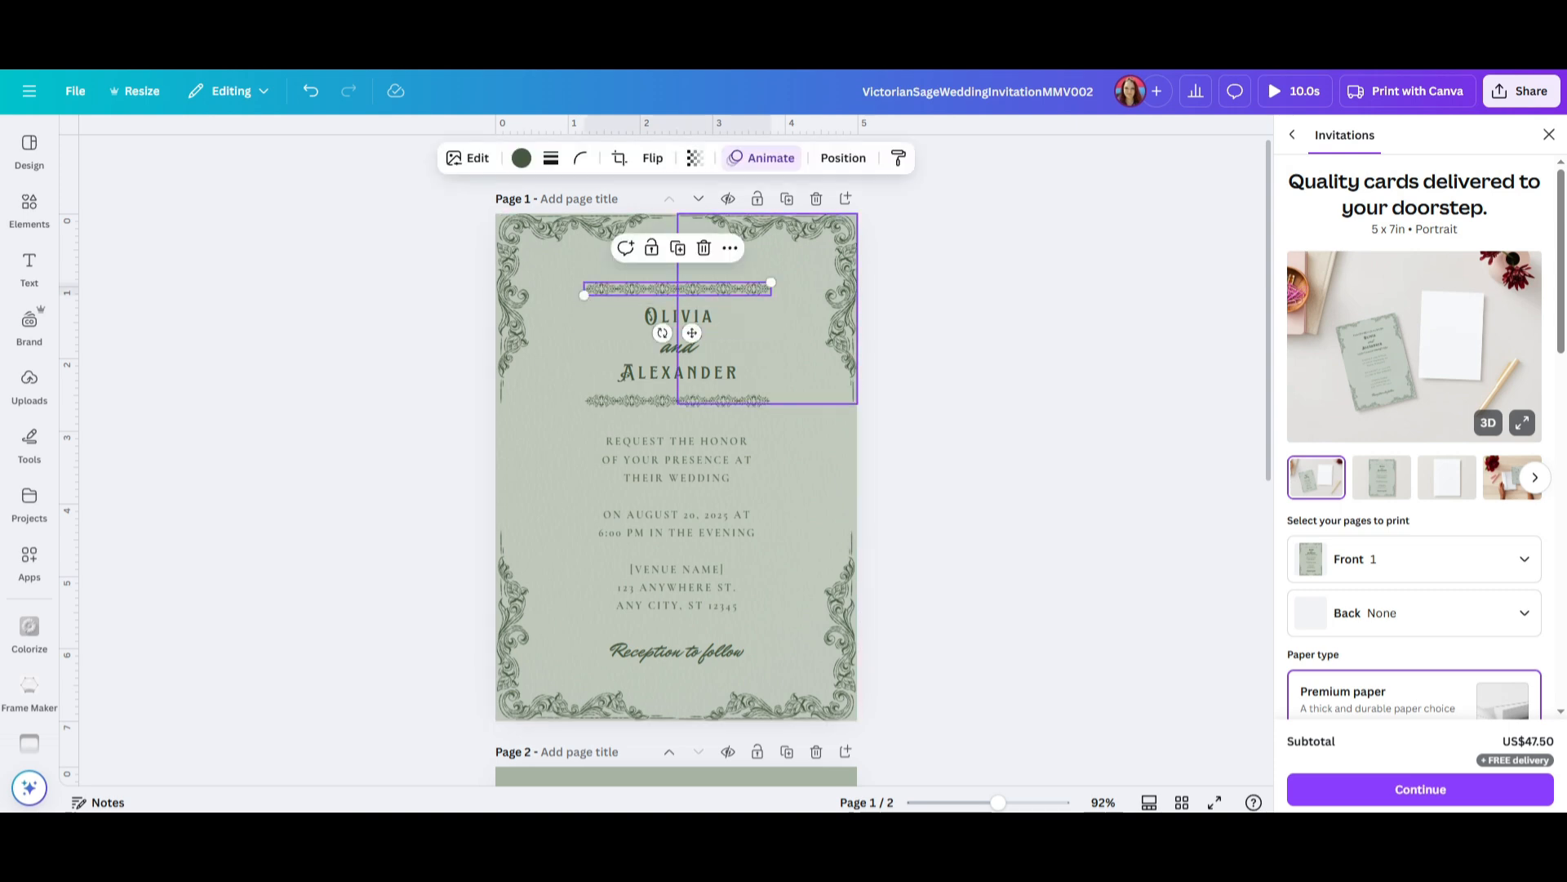
key("Delete")
left_click(678, 400)
key("Delete")
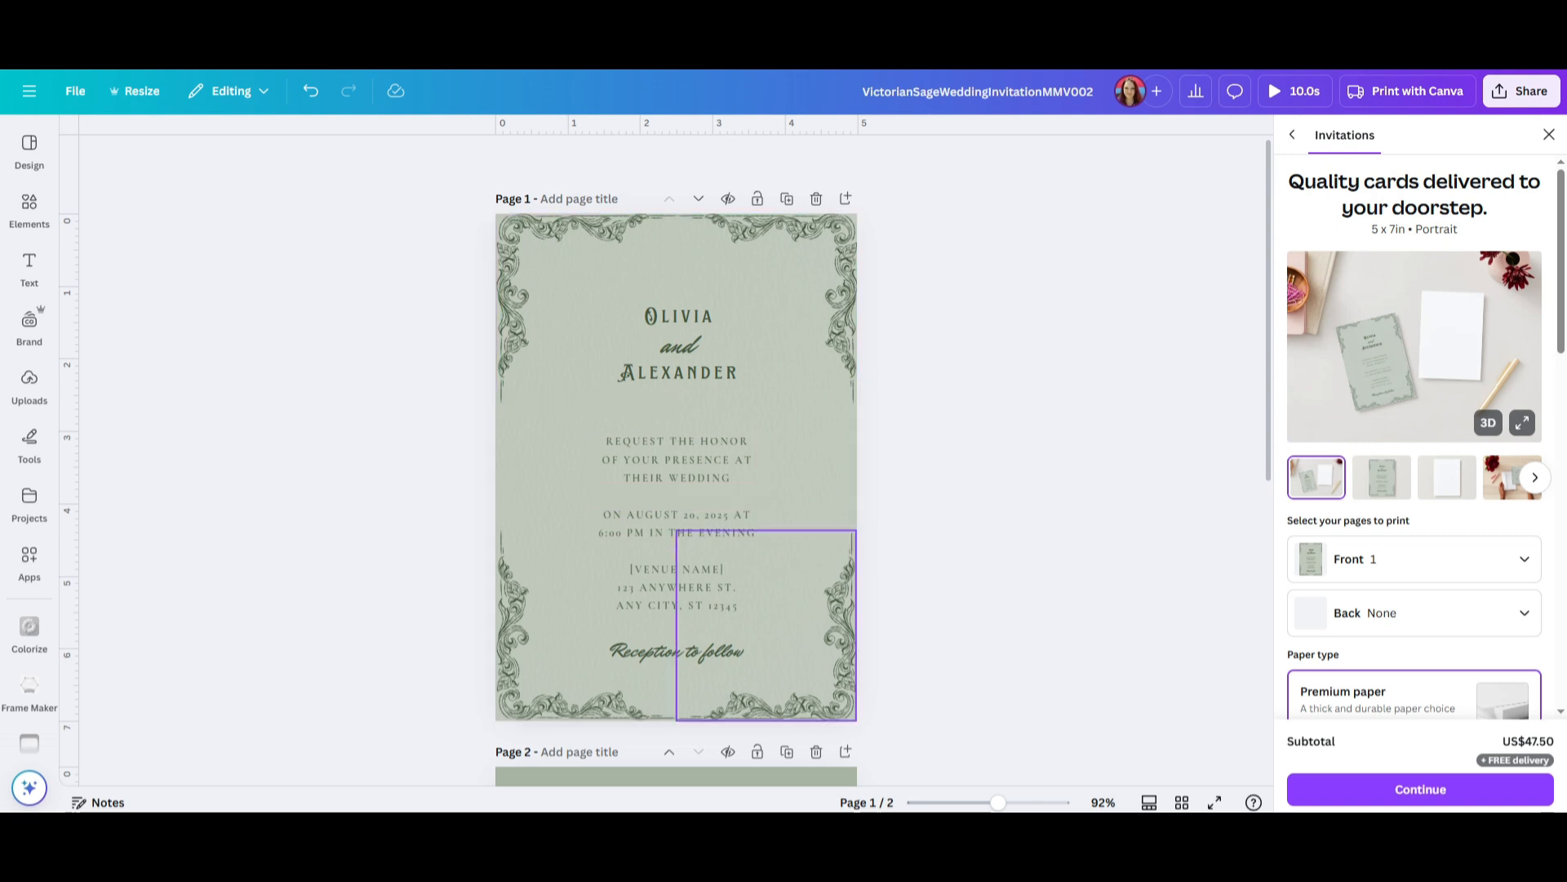
- Try font sizes 28 and 21 on the "Request the honor of your presence" text and undo both size changes
left_click(675, 460)
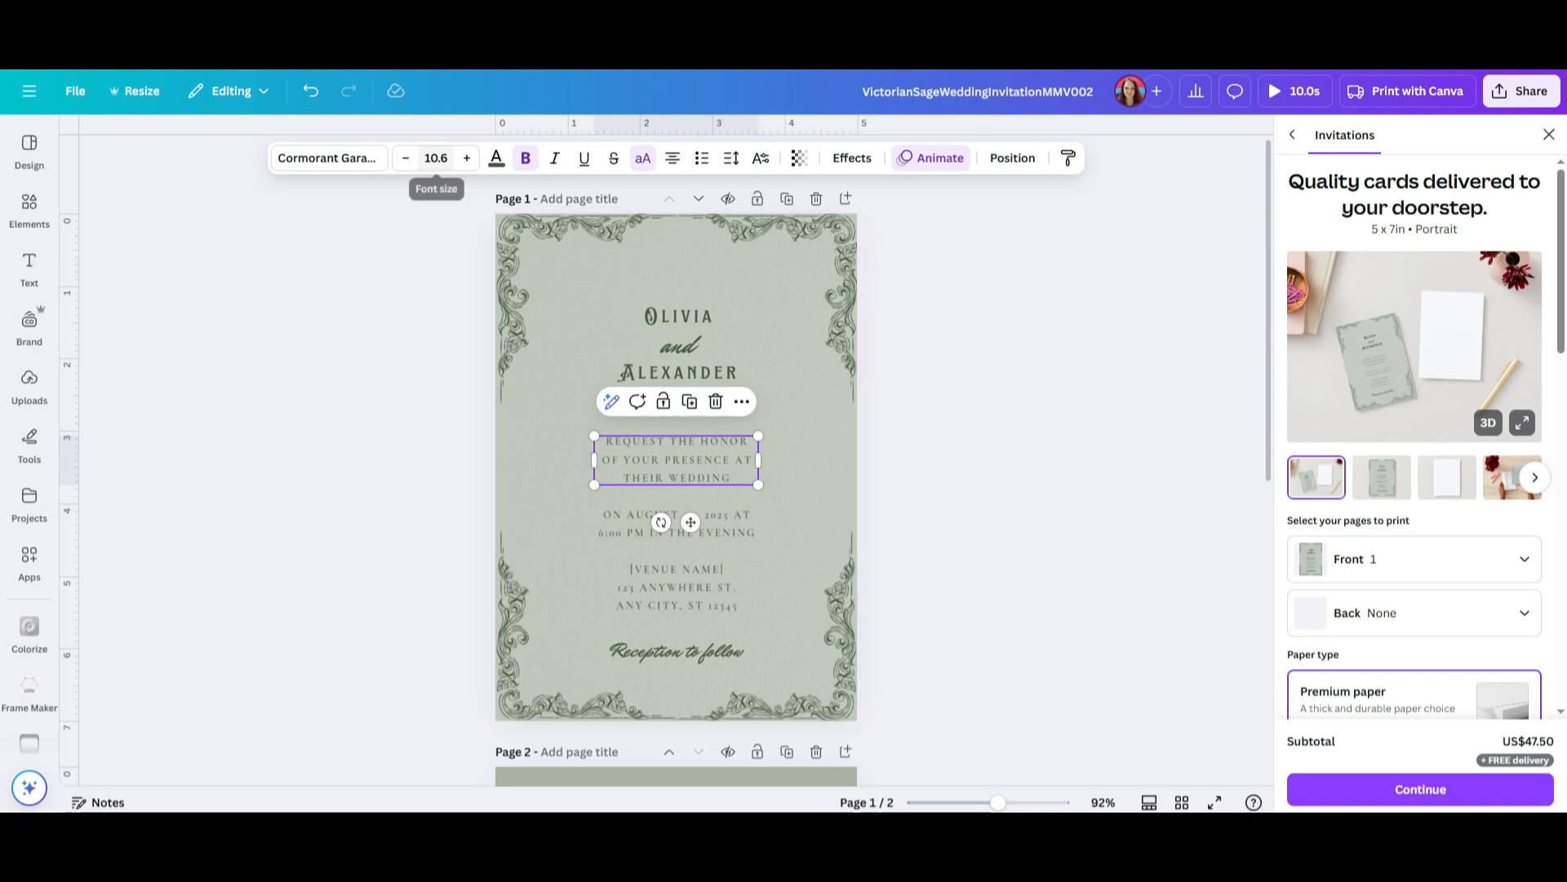
left_click(436, 158)
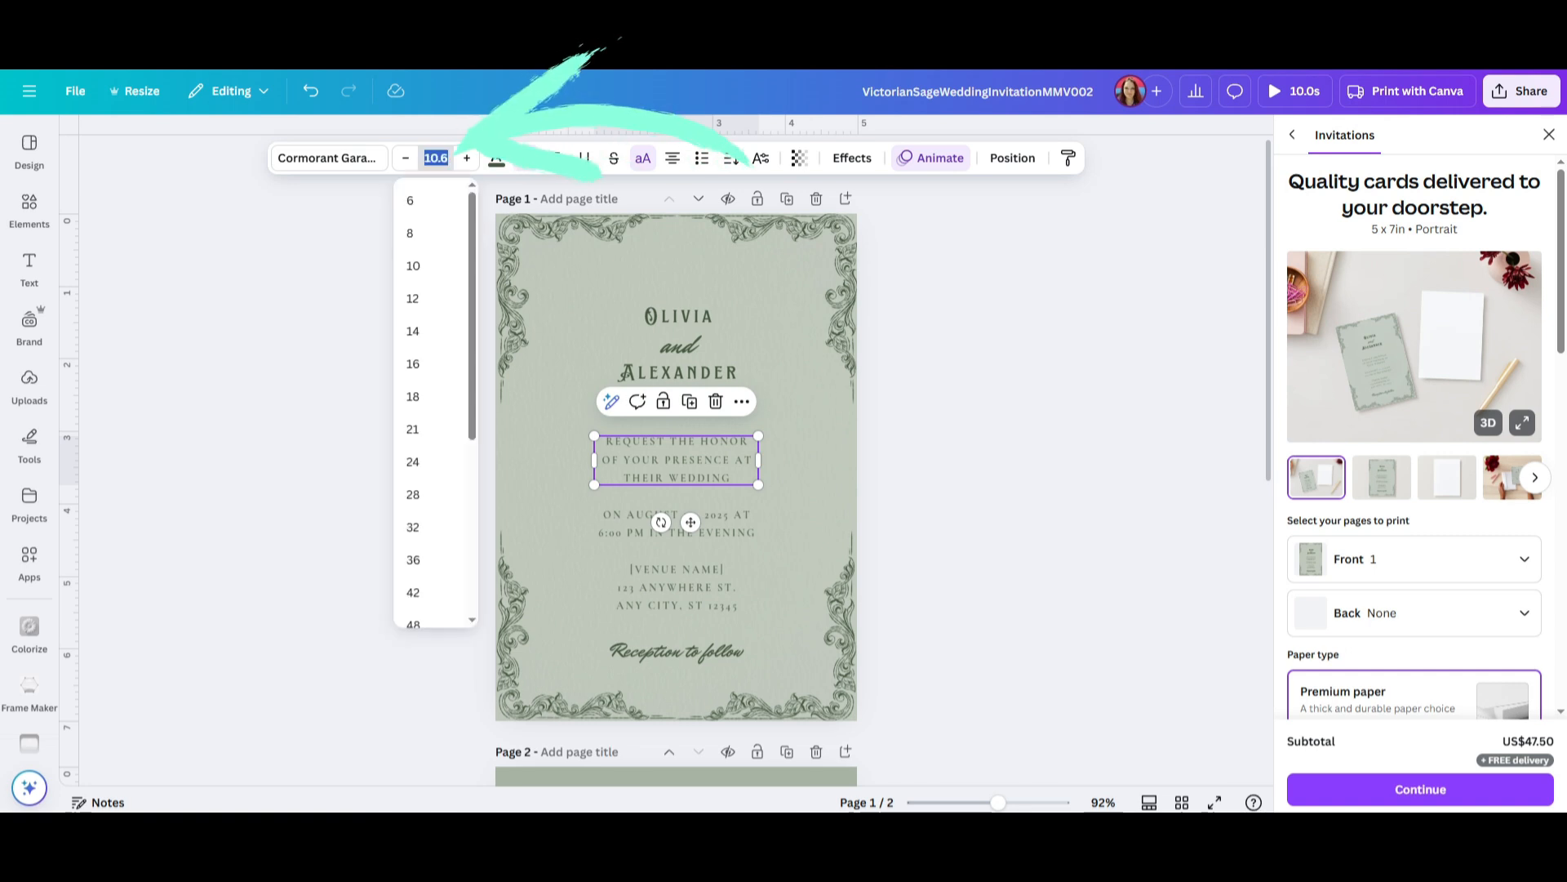
scroll(433, 396, "down", 2)
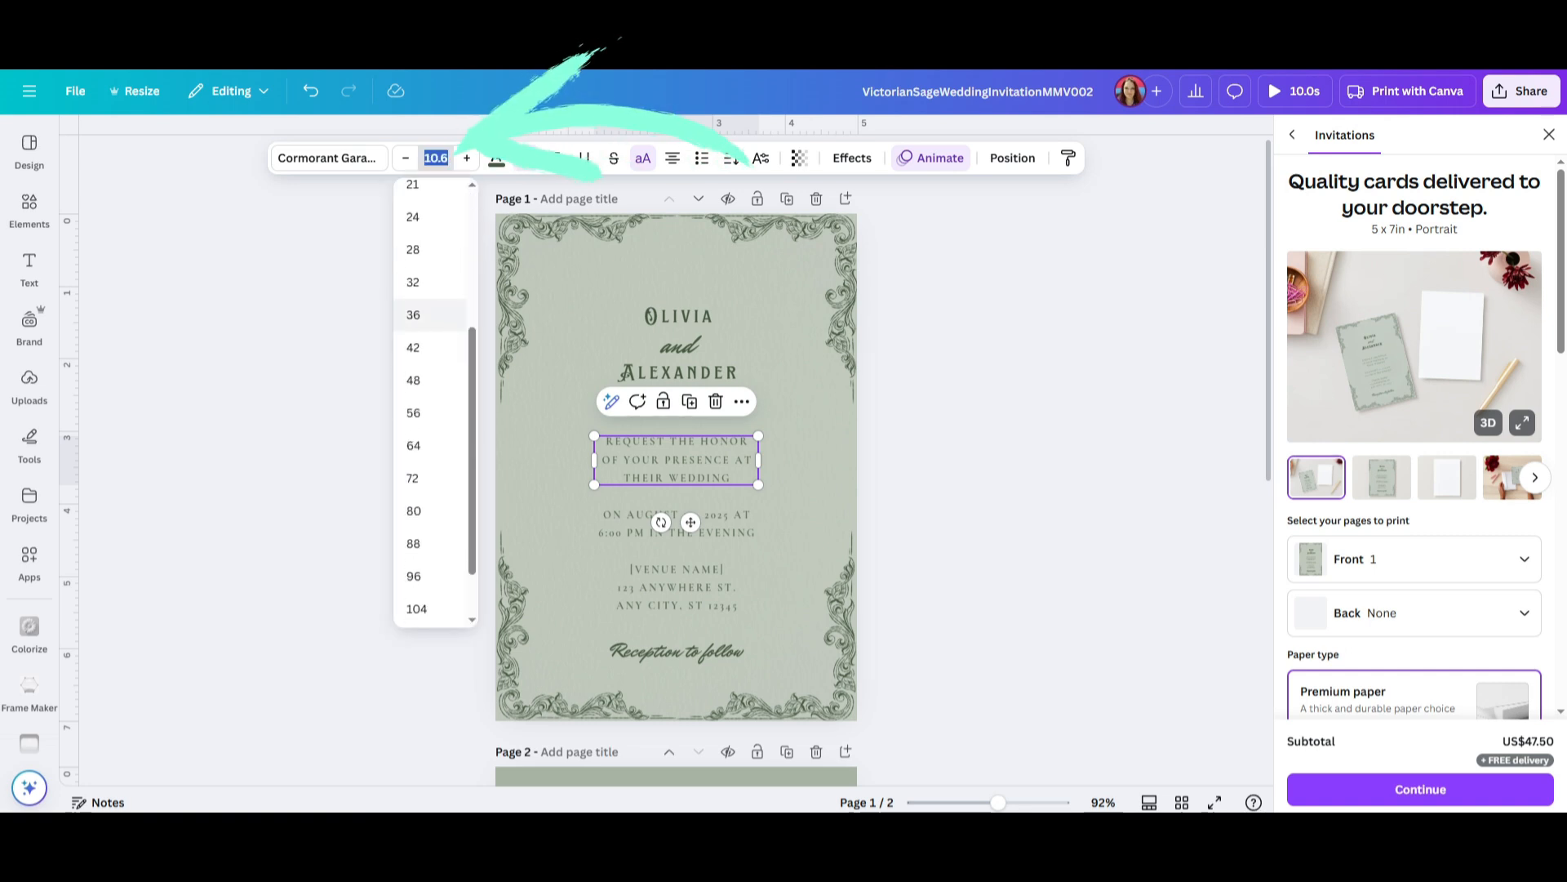
left_click(413, 331)
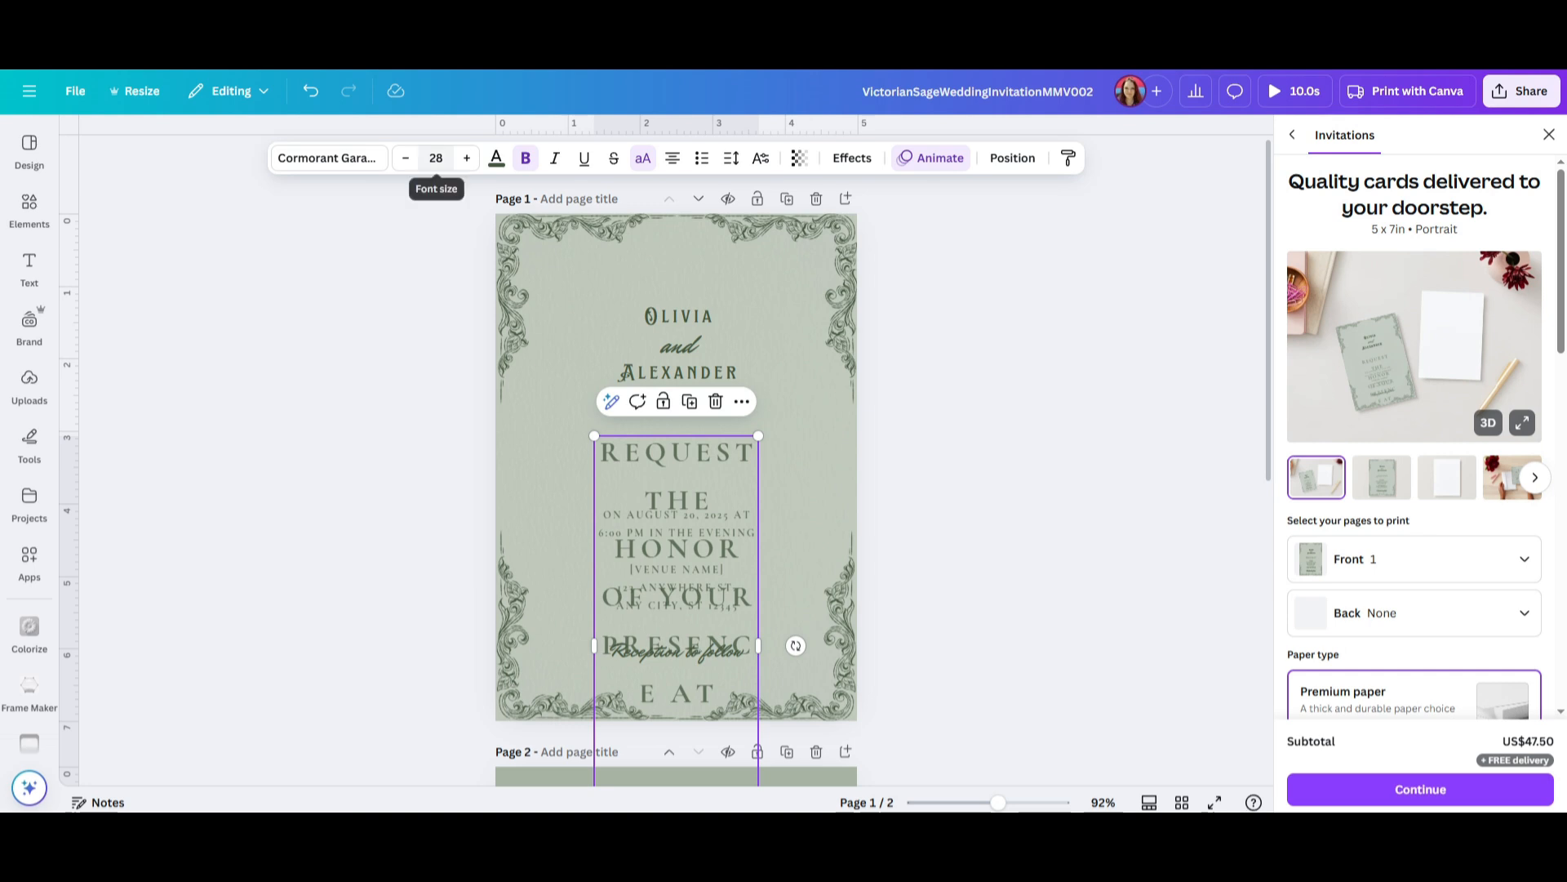
left_click(436, 158)
left_click(413, 337)
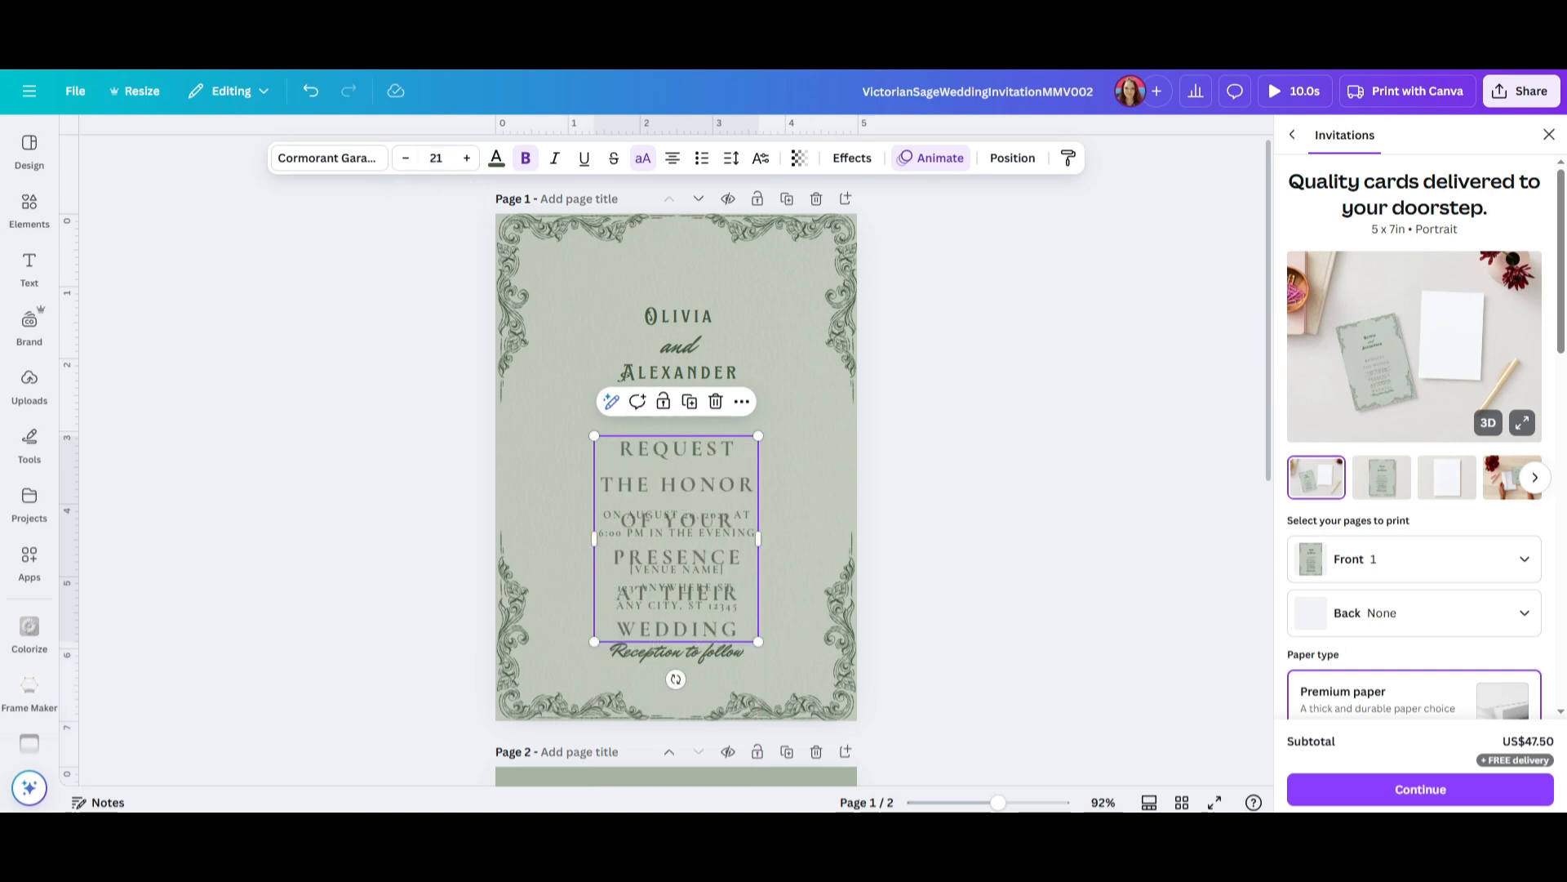
key("ctrl+z")
key("ctrl+z")
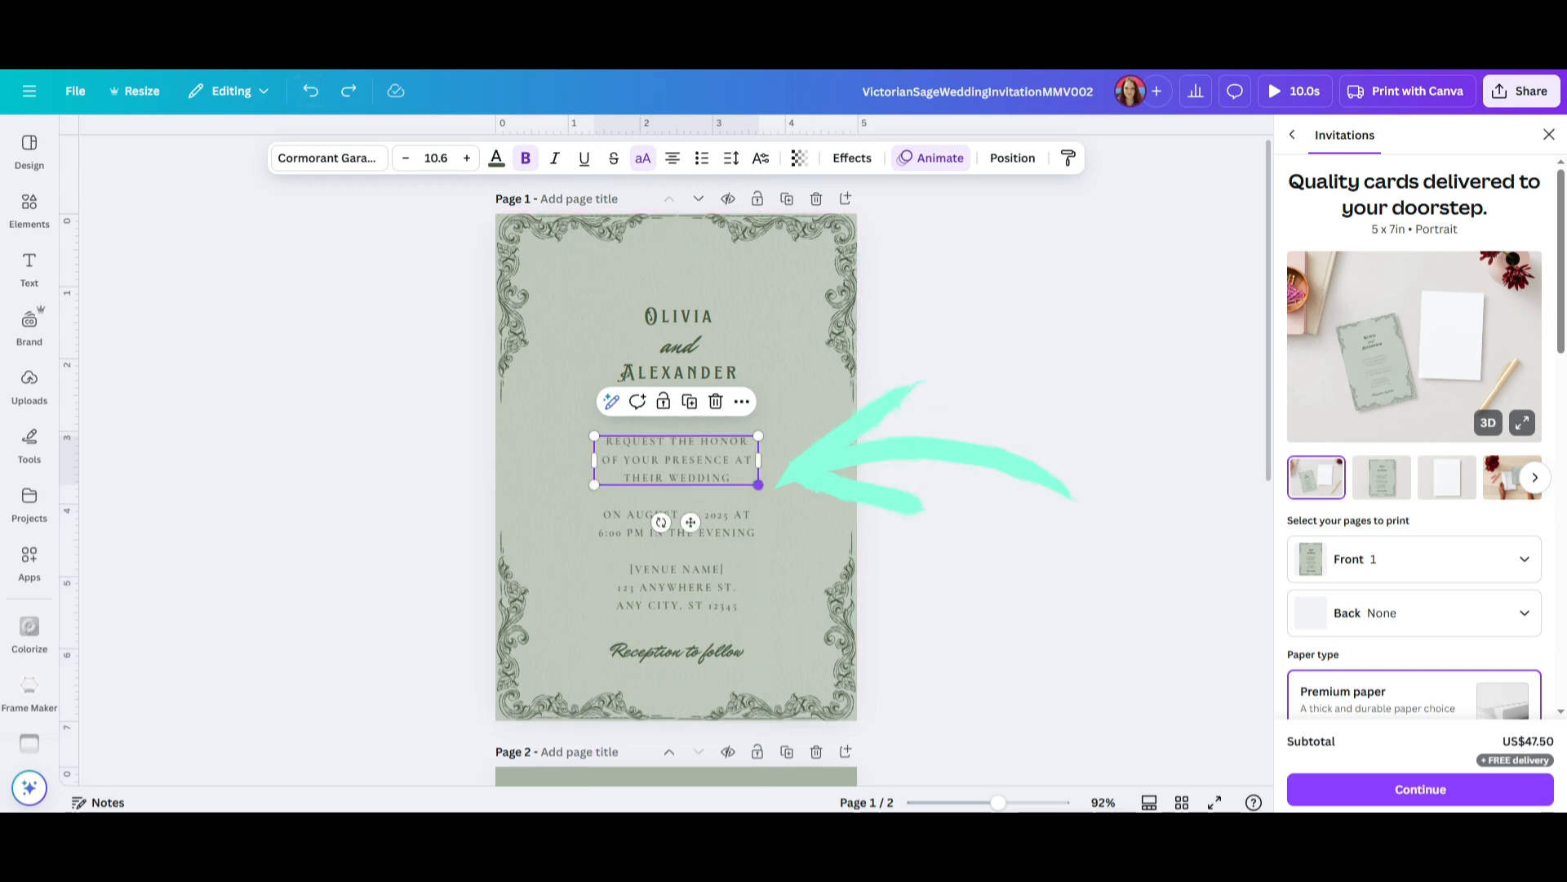
- Scale the "Request the honor of your presence" text up to about size 14.2, move it slightly higher and center it horizontally on the page
left_click_drag(758, 485, 813, 501)
left_click_drag(704, 468, 700, 447)
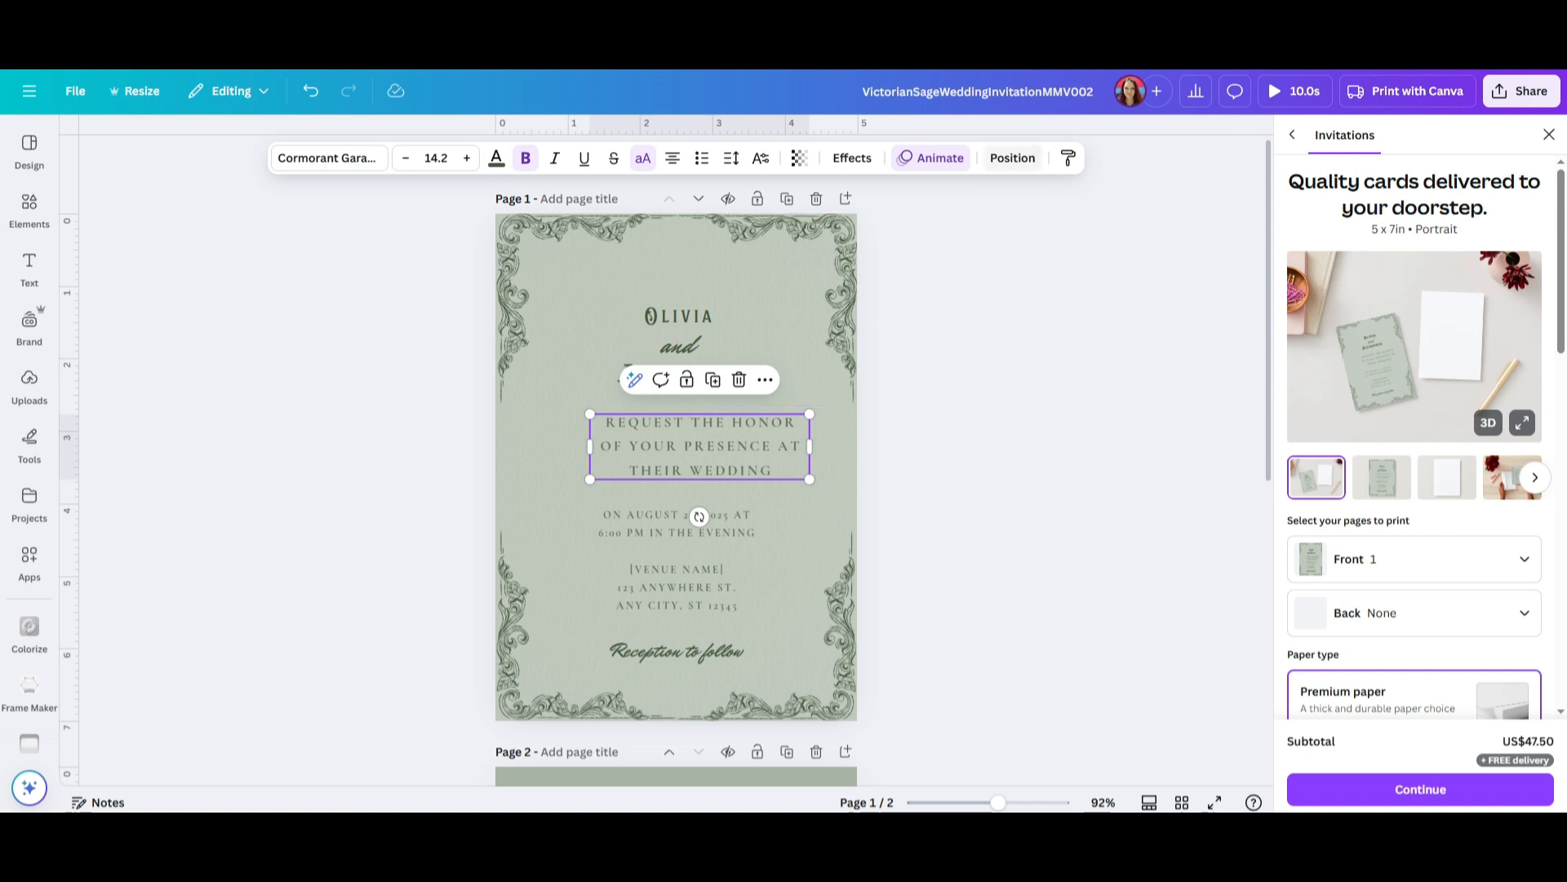
left_click(1013, 158)
left_click(259, 445)
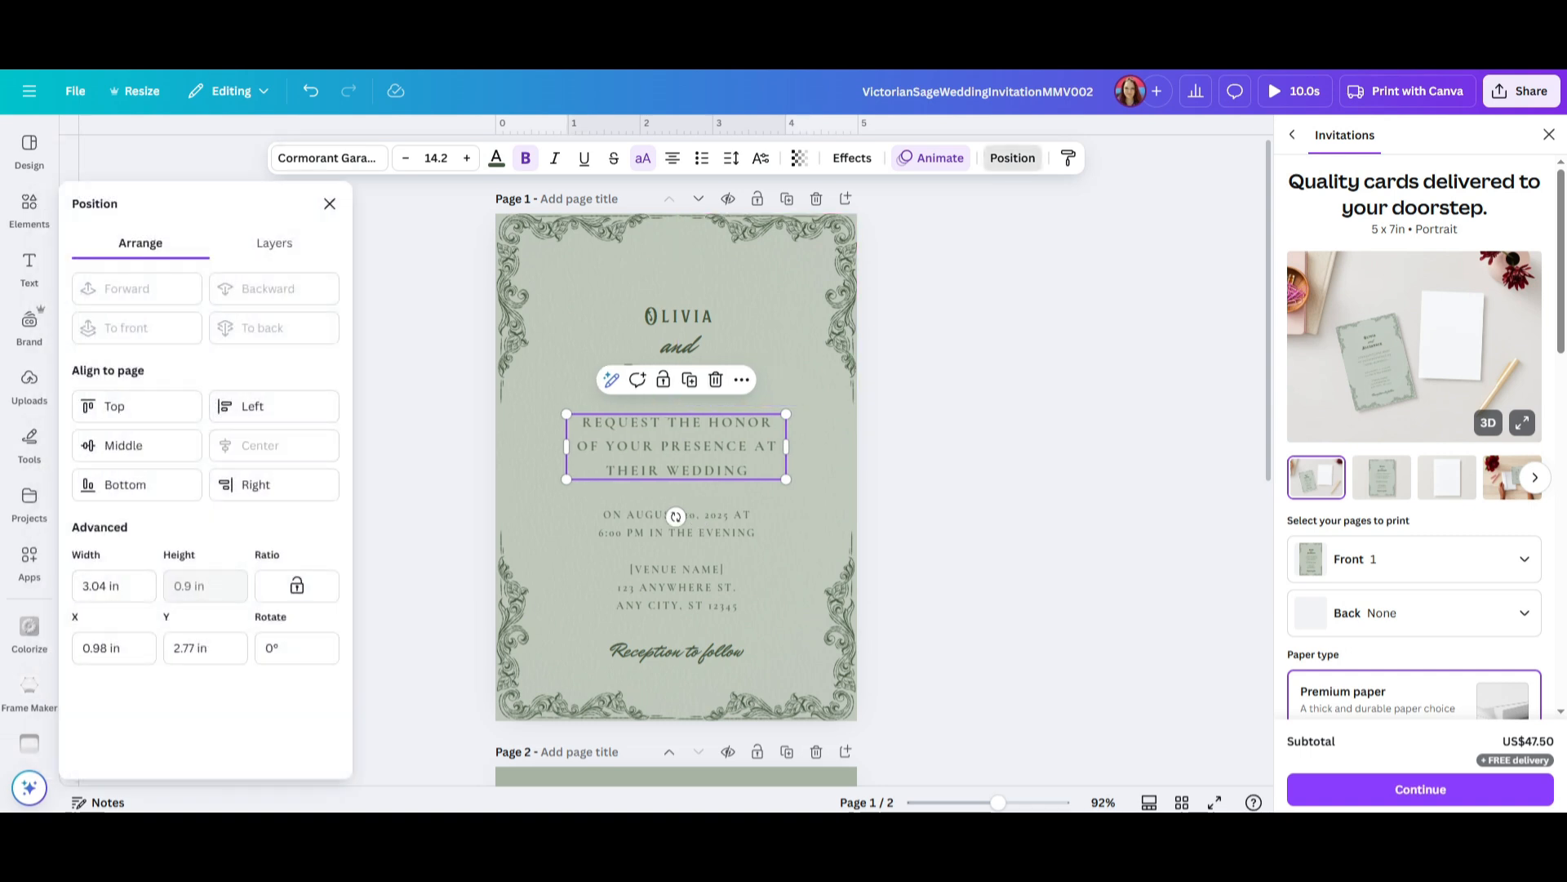
left_click(329, 204)
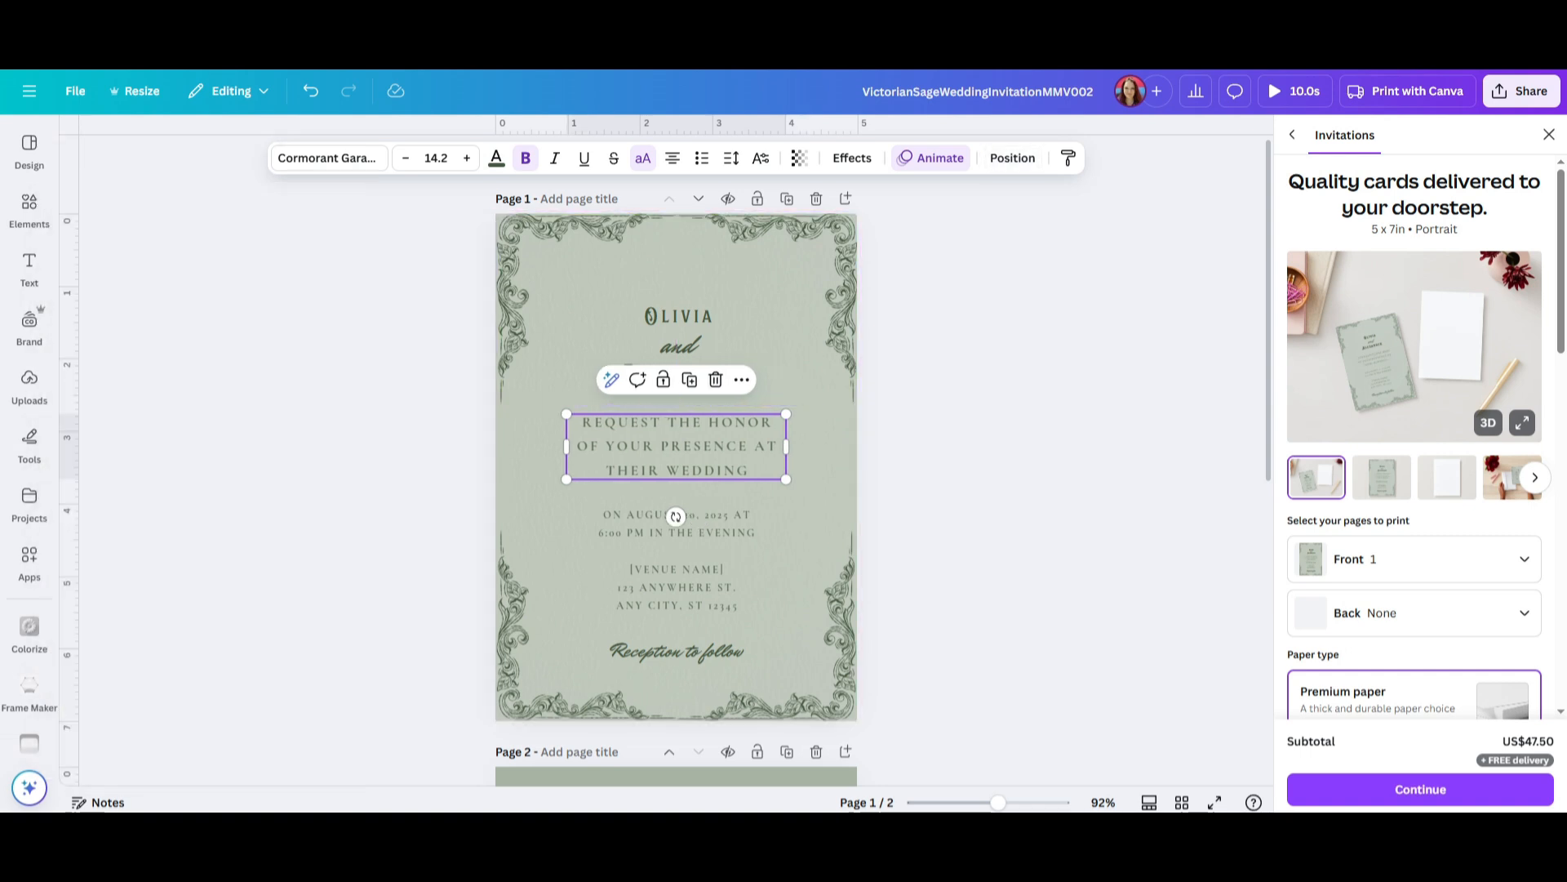
key("Escape")
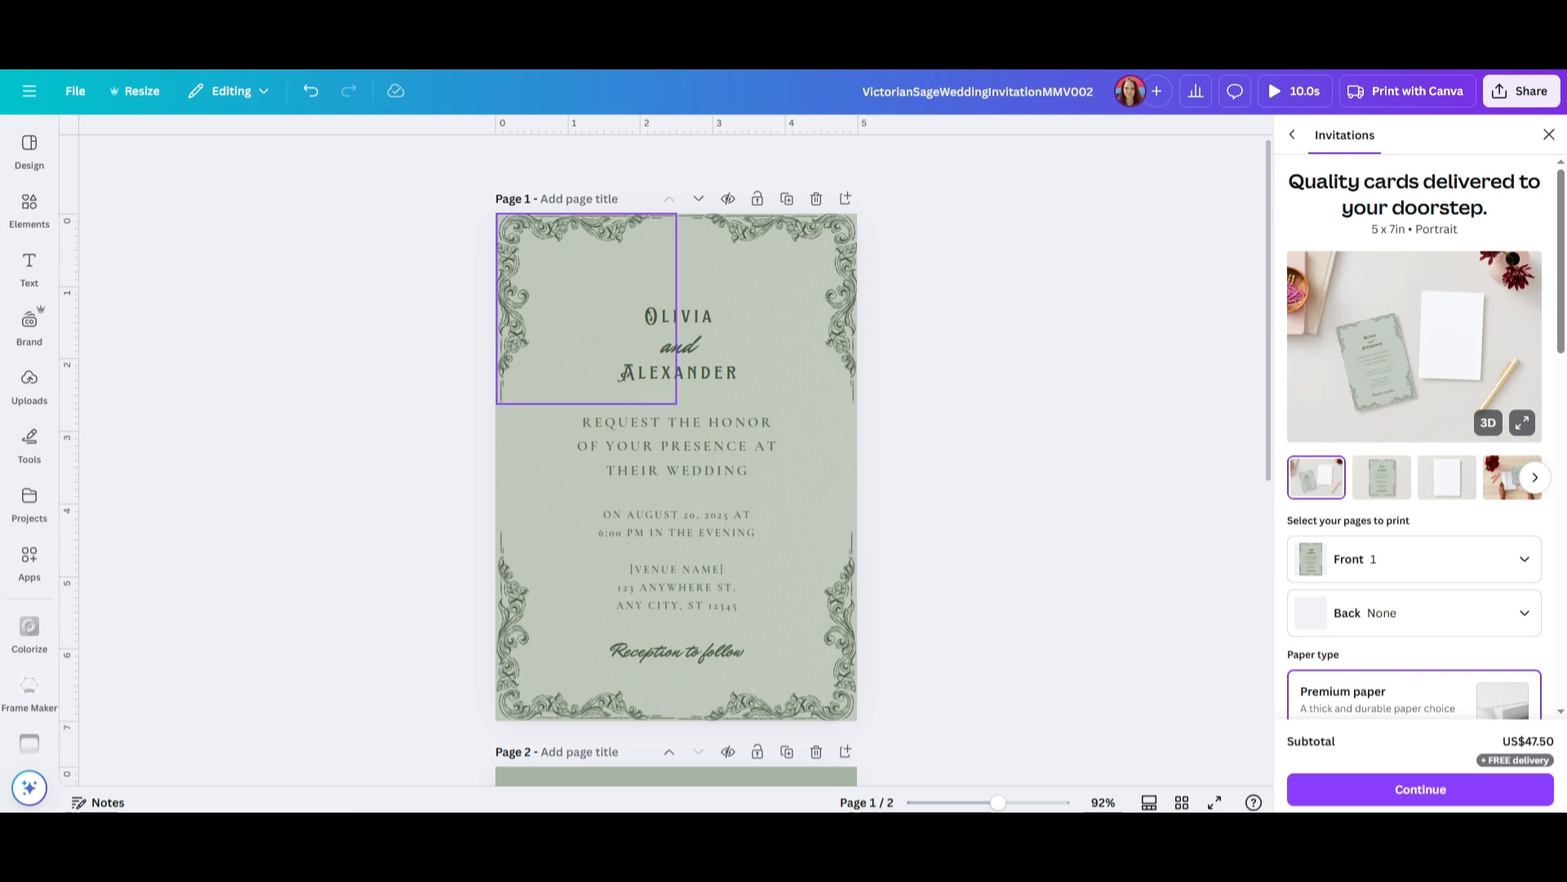
- Undo the text, divider and silhouette edits to restore page 1 to the template's original layout
left_click(678, 316)
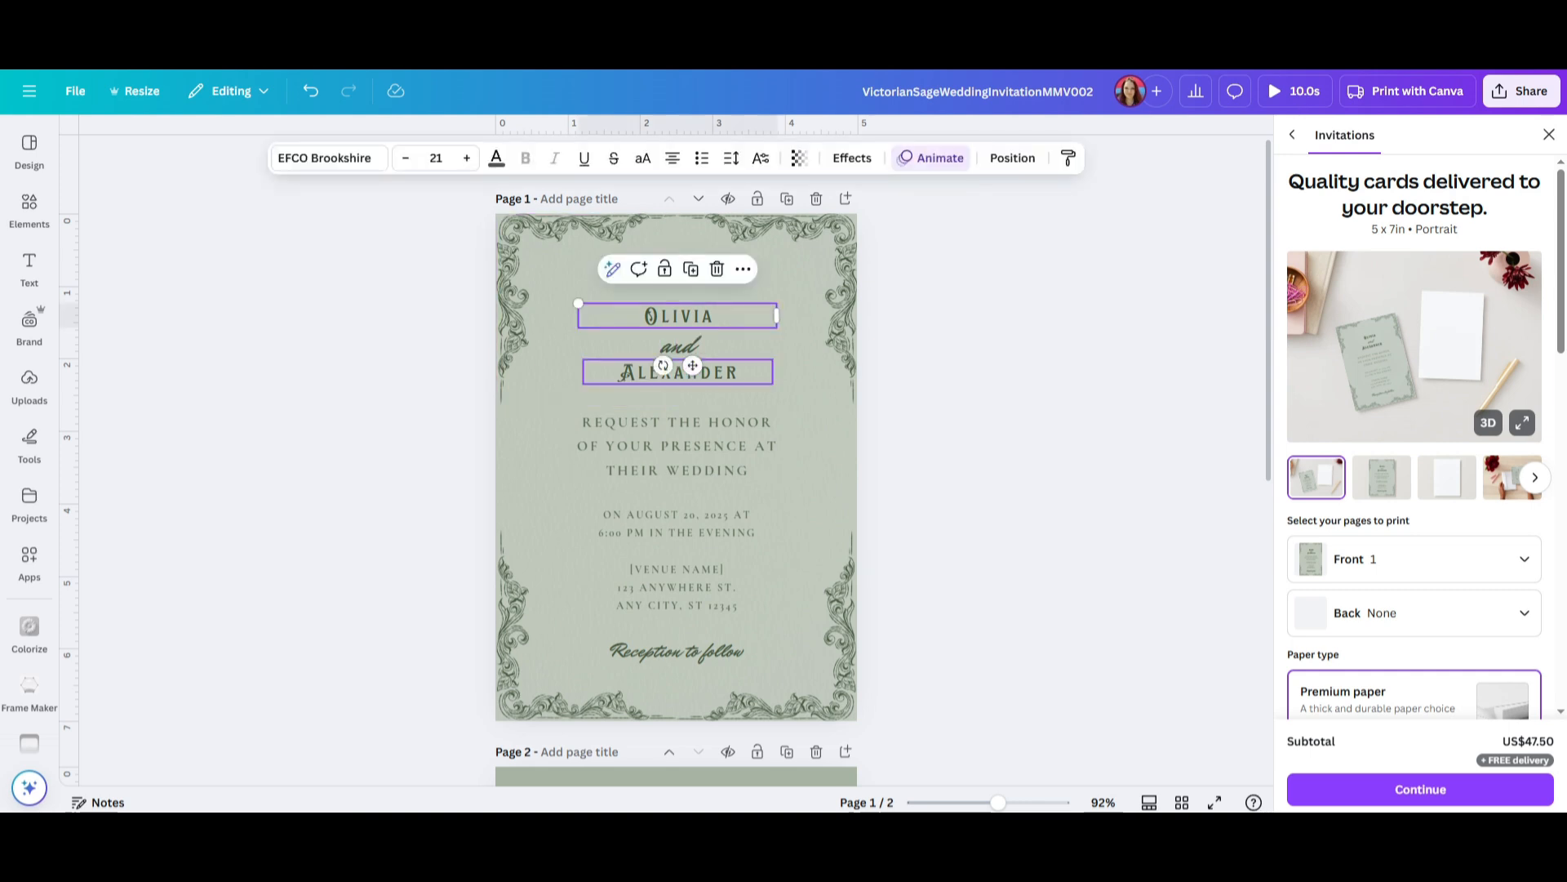
left_click(624, 373)
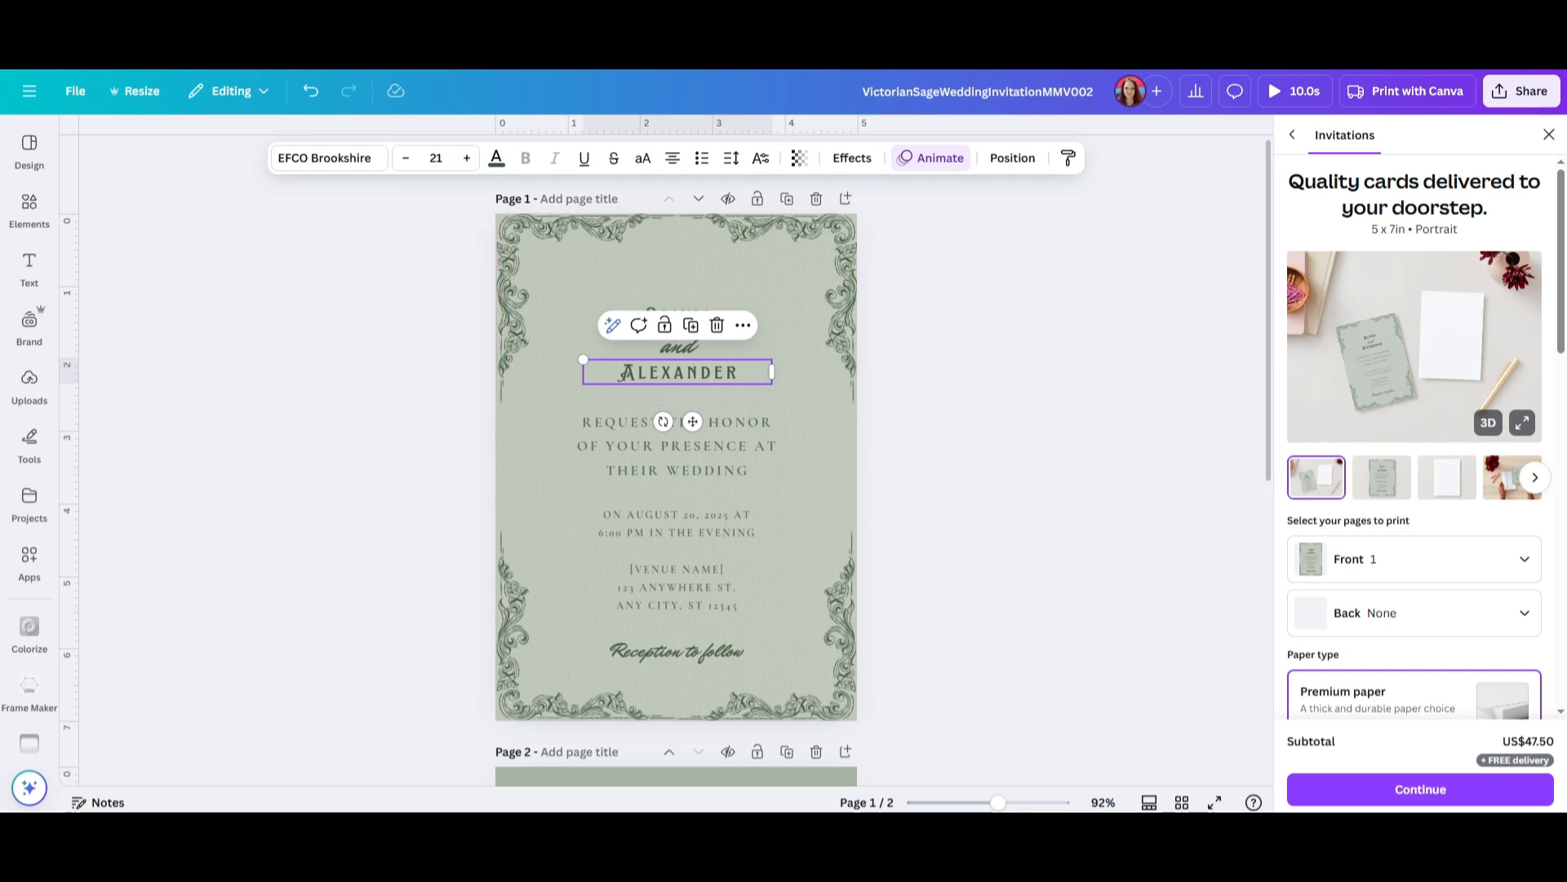
key("ctrl+z")
key("ctrl+z")
key("ctrl+z")
key("ctrl+z")
key("ctrl+z")
key("ctrl+z")
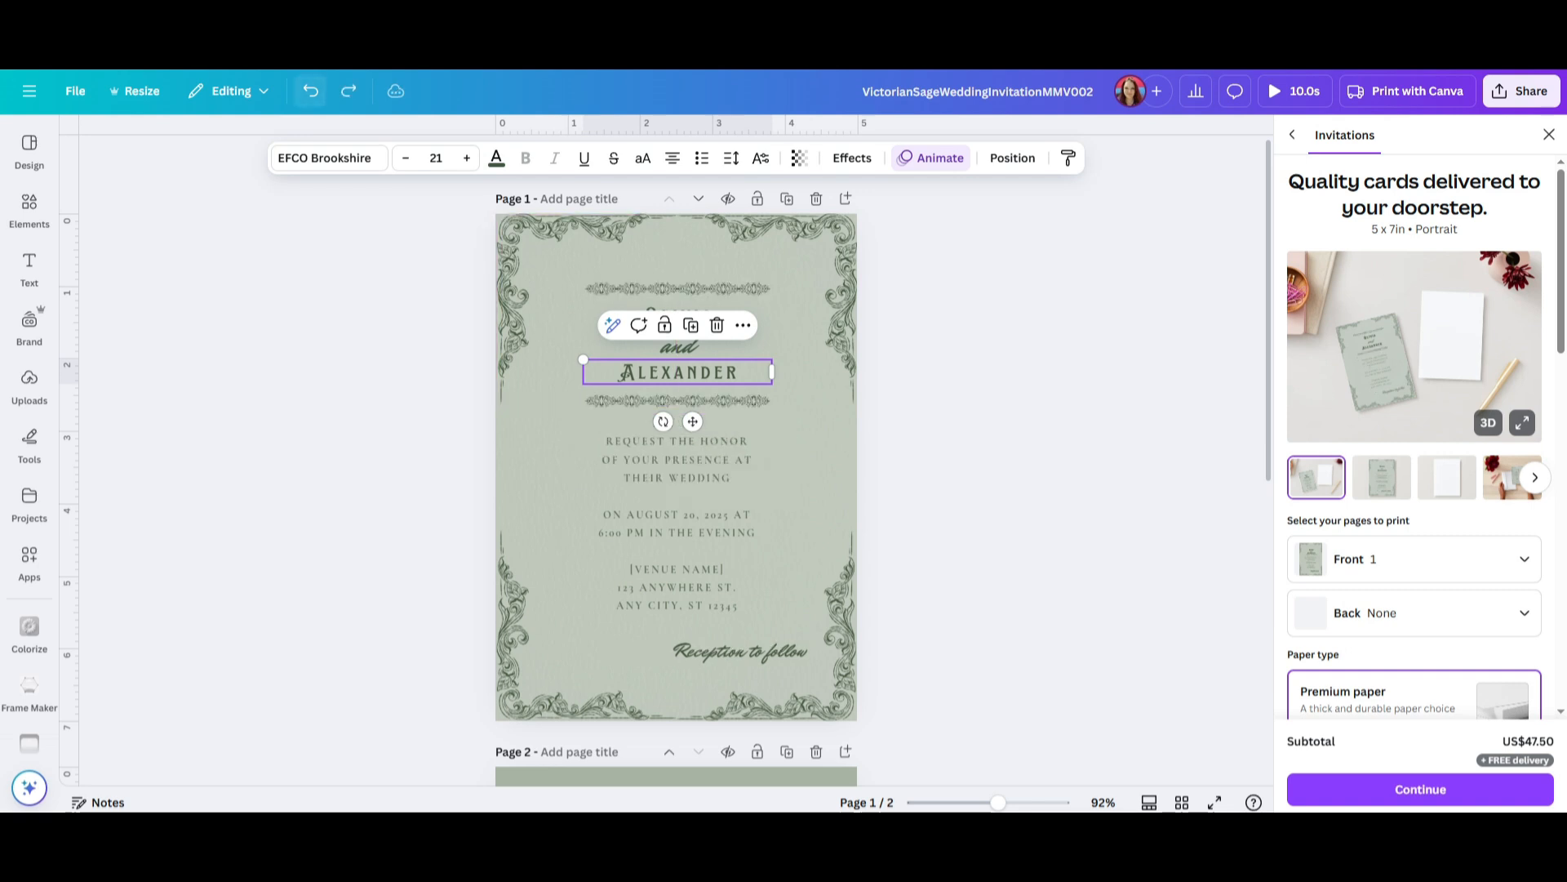
key("ctrl+z")
key("ctrl+z")
key("ctrl+z")
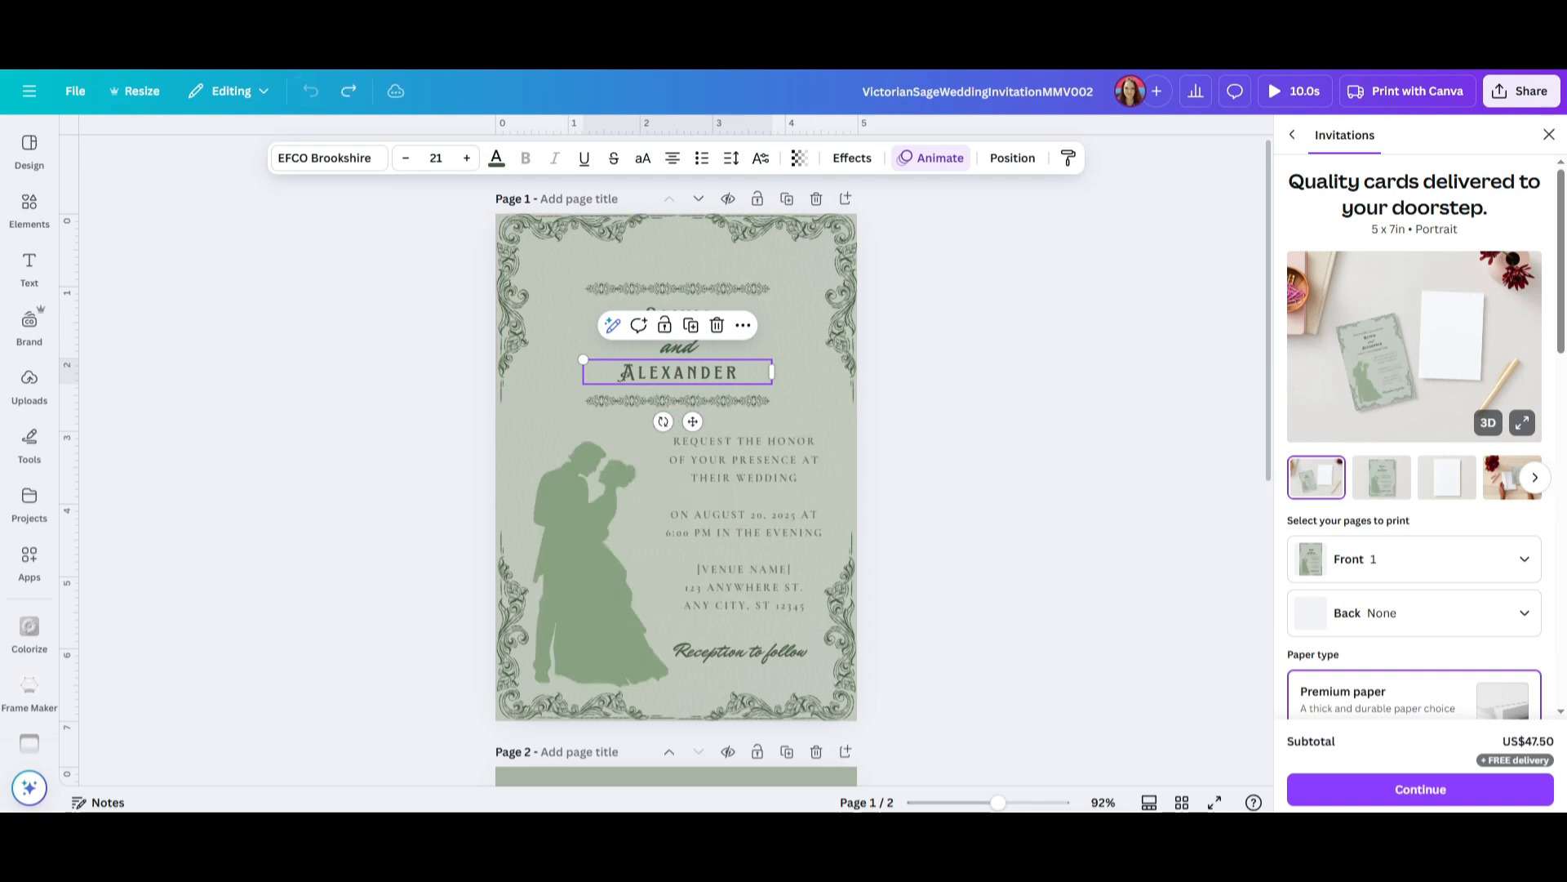
- Shrink the couple silhouette proportionally toward its lower-left corner to a bit over half its height
left_click(600, 563)
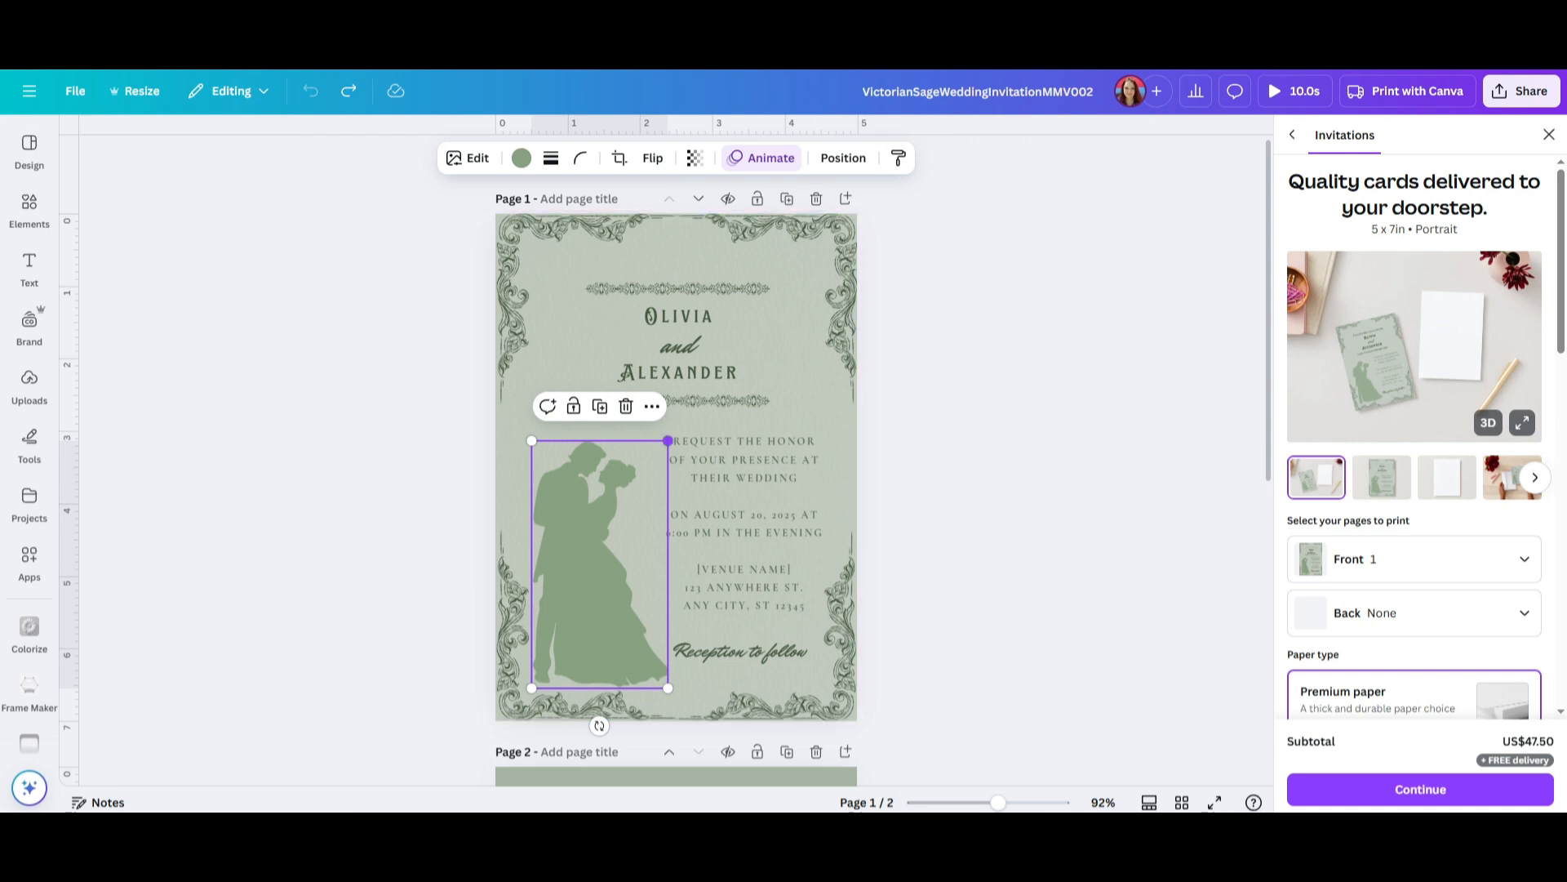
left_click_drag(667, 440, 613, 540)
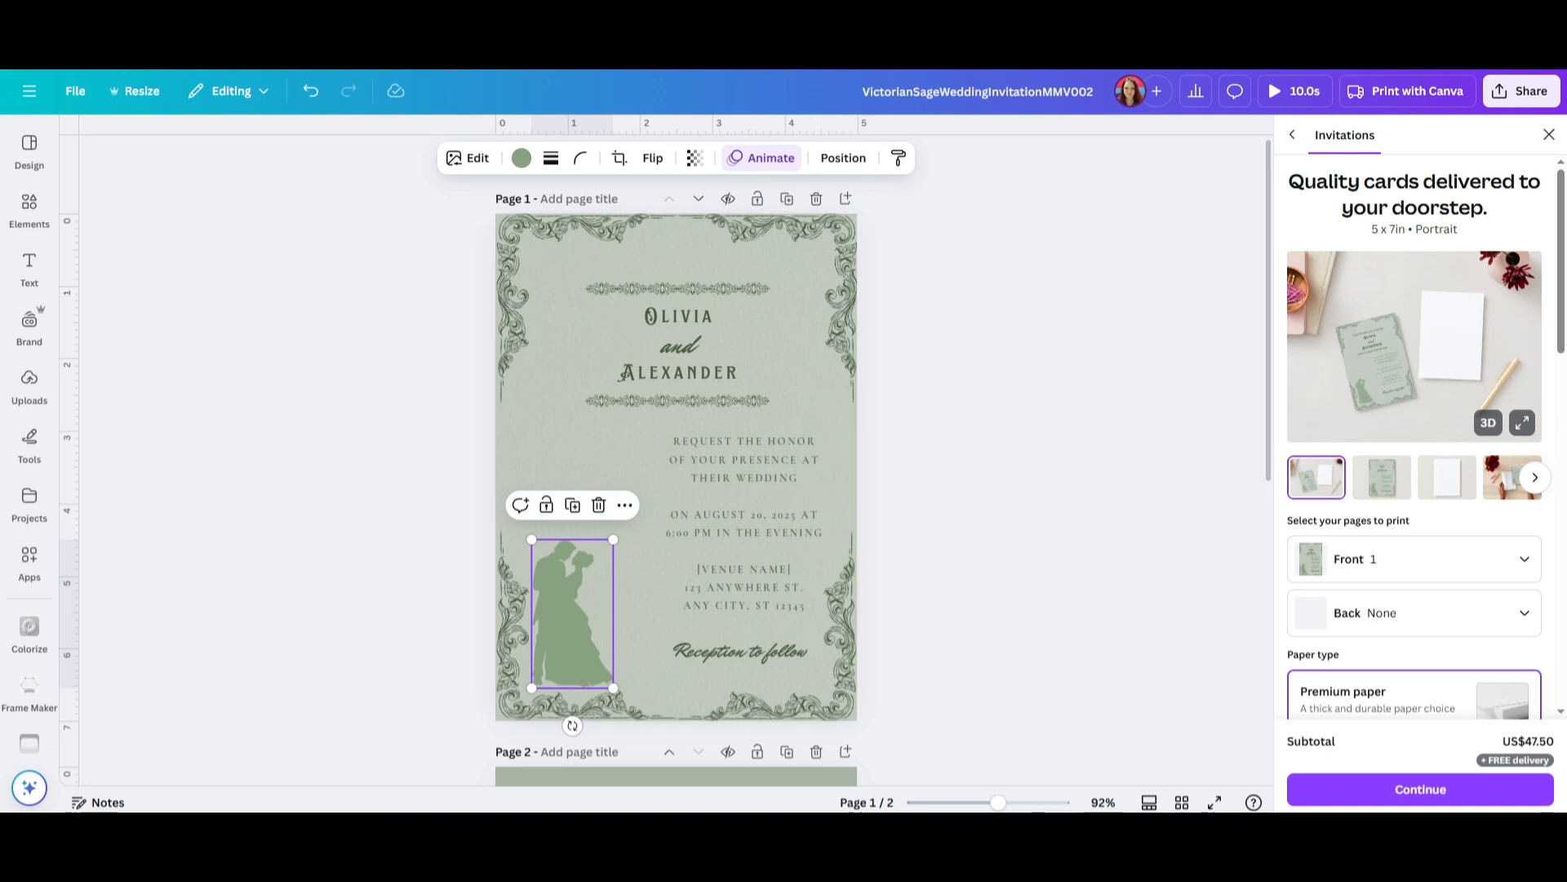
left_click(408, 539)
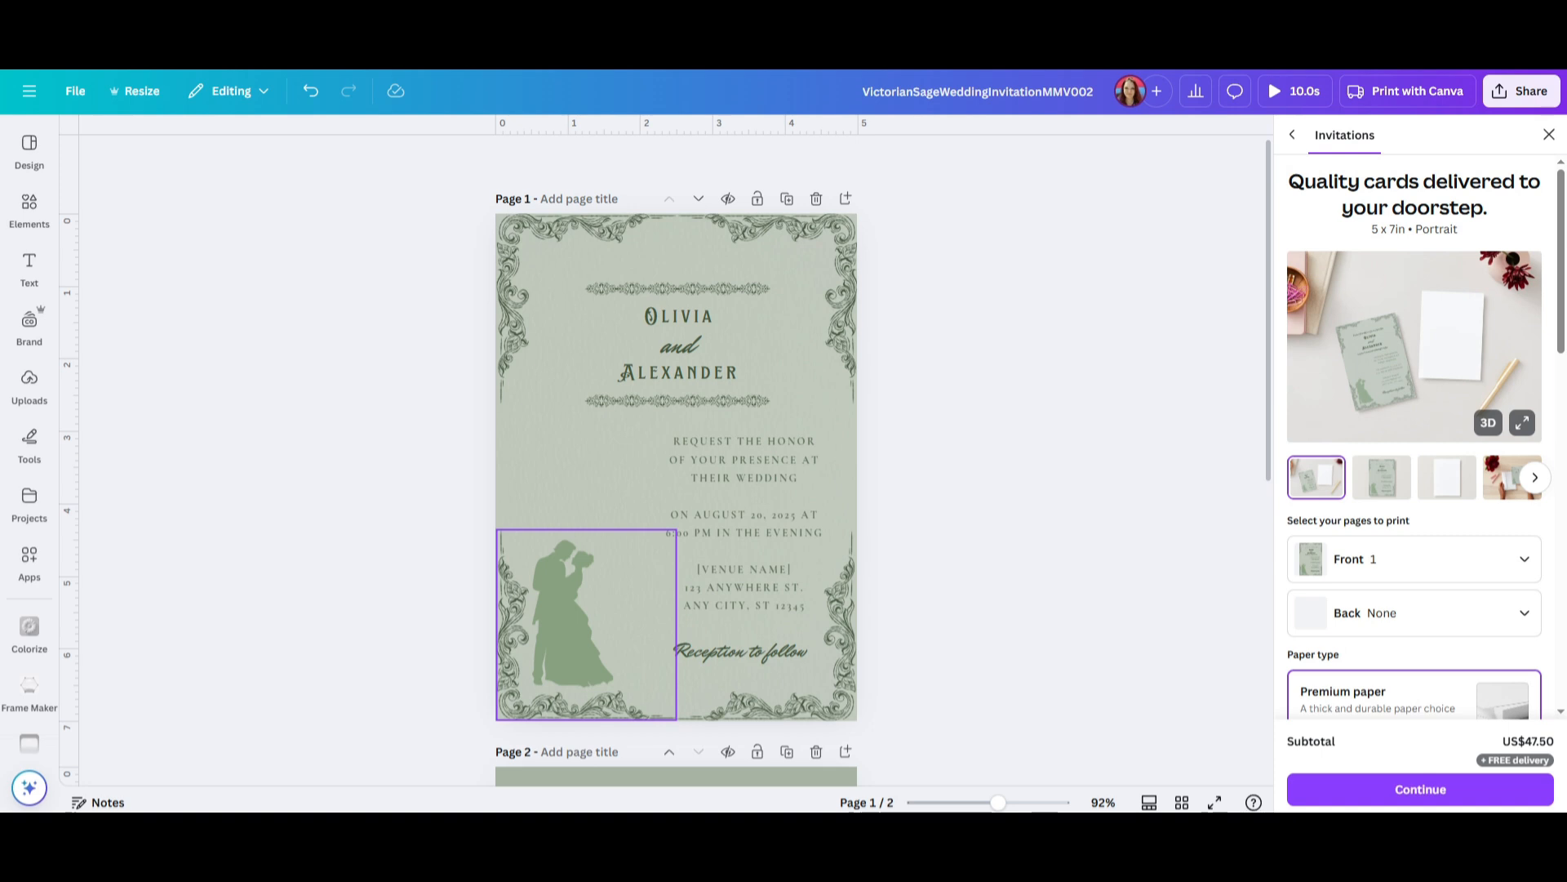
- Center the "Request the honor of your presence" text and the date and time text horizontally on the page
left_click(744, 460)
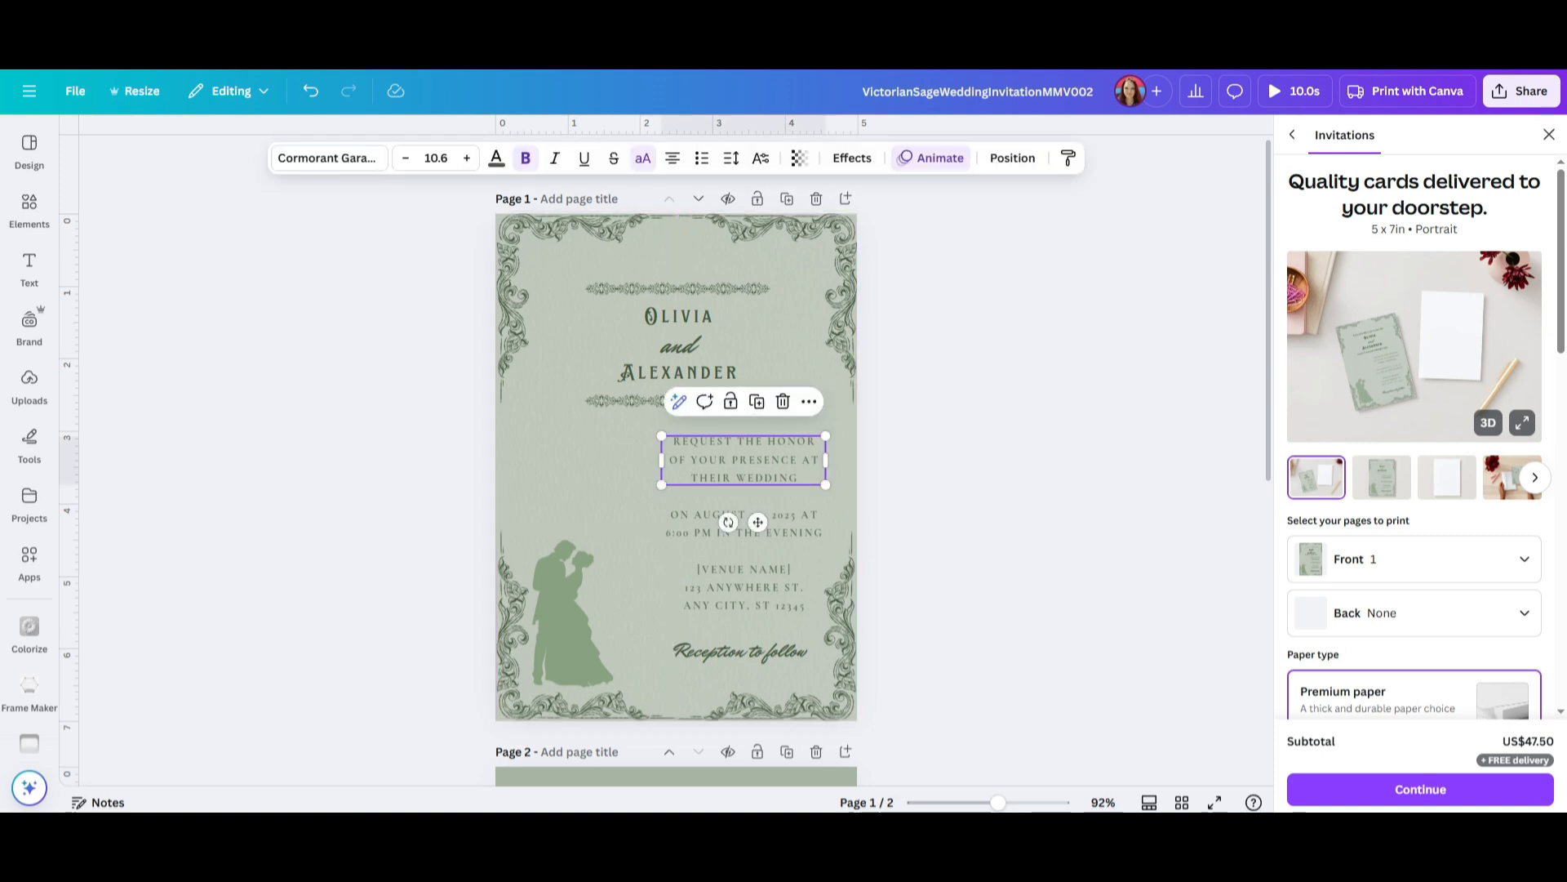
left_click(1012, 157)
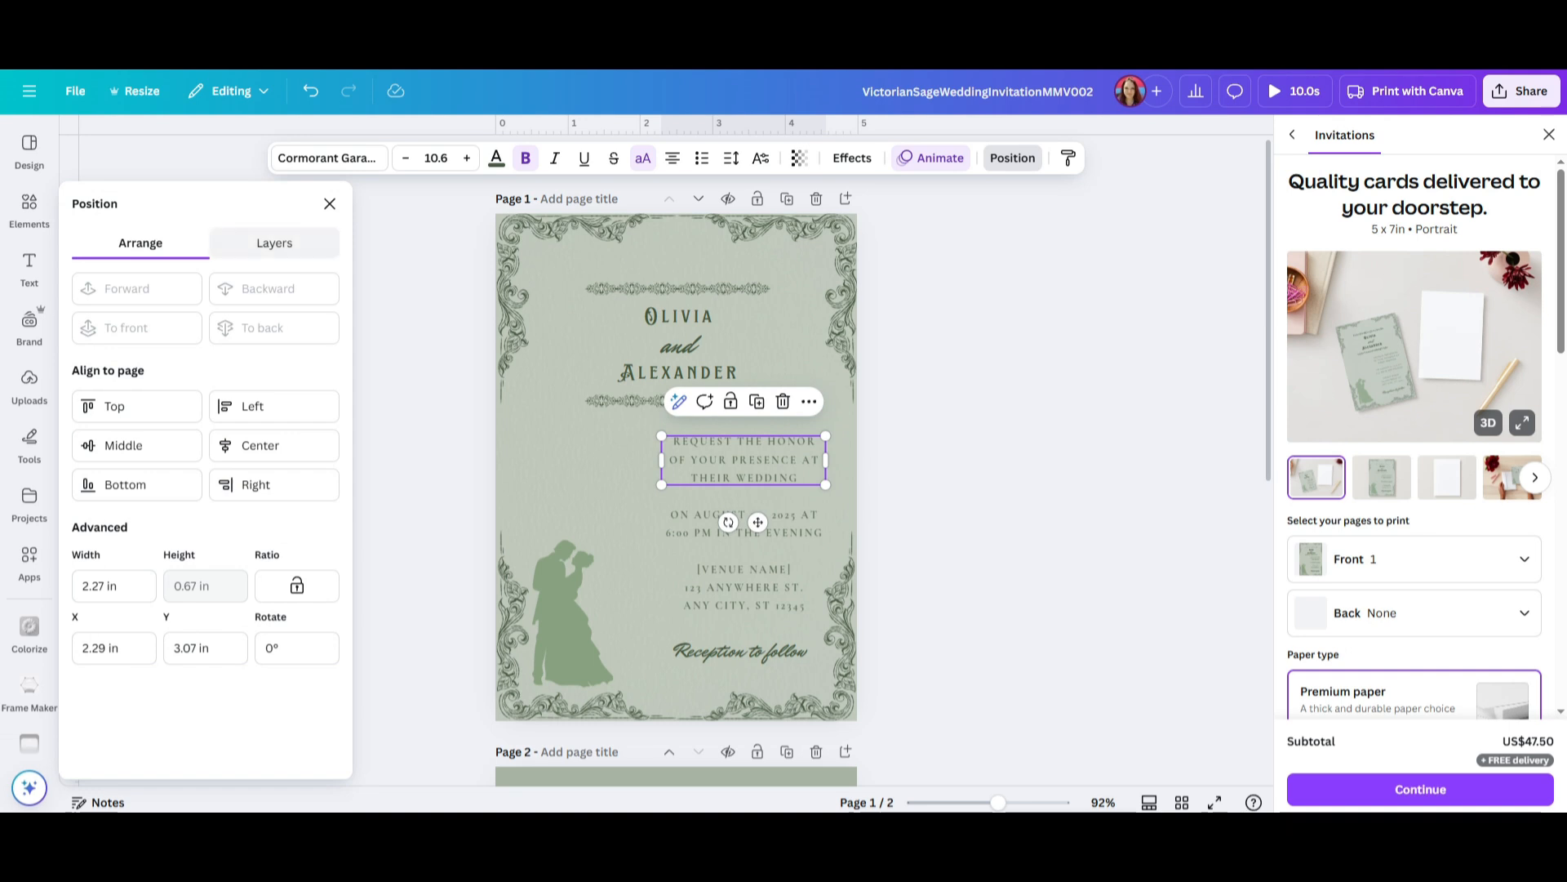
left_click(261, 444)
left_click(690, 521)
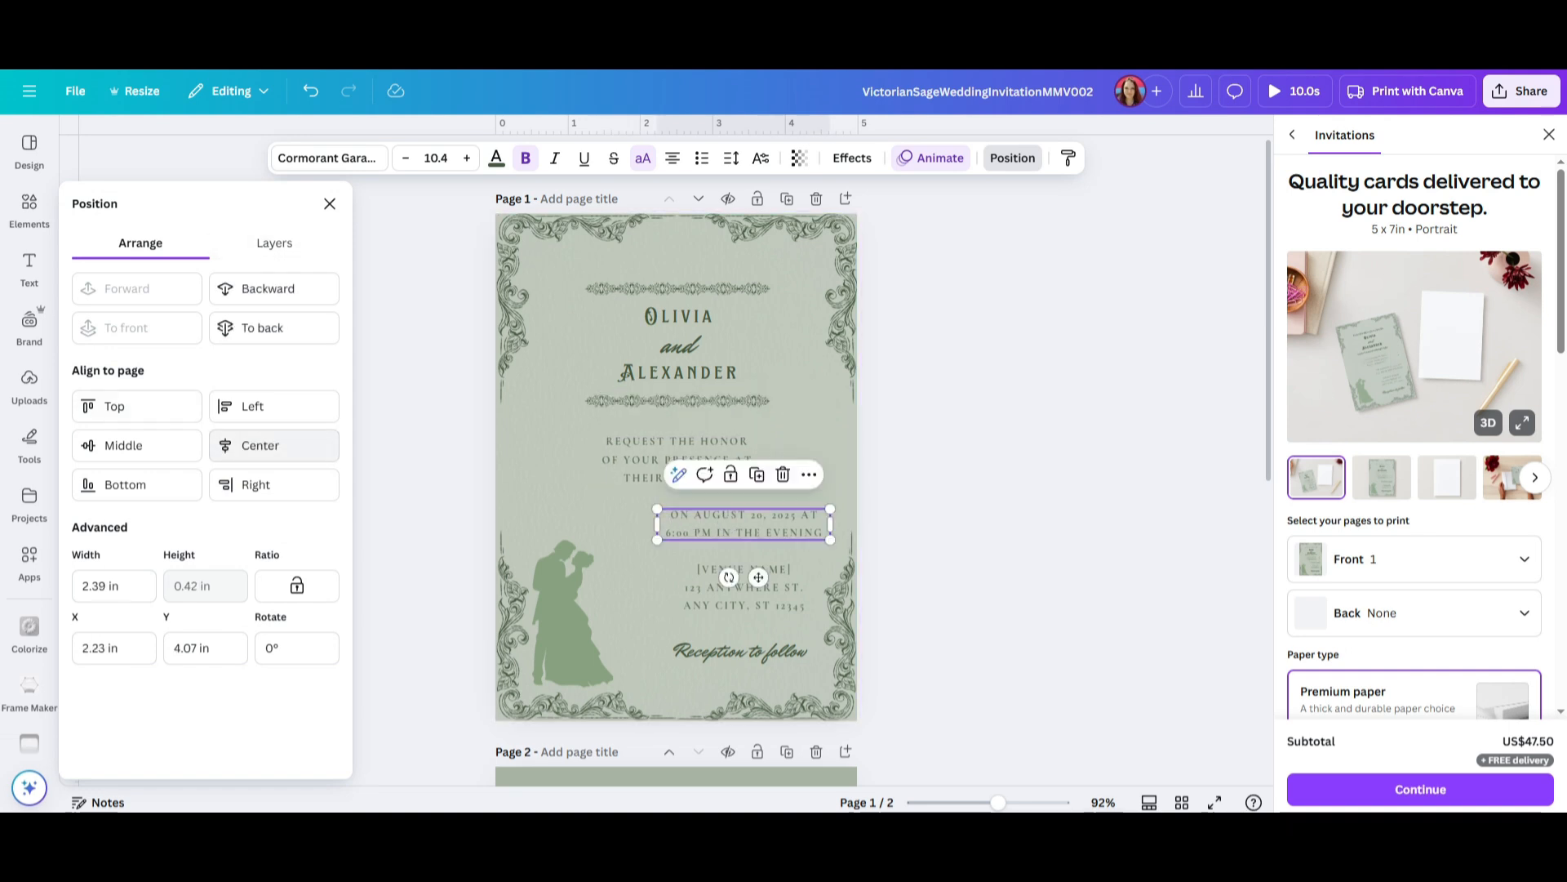
left_click(260, 444)
- Center the venue address block and the "Reception to follow" text horizontally on the page
left_click(745, 587)
left_click(260, 445)
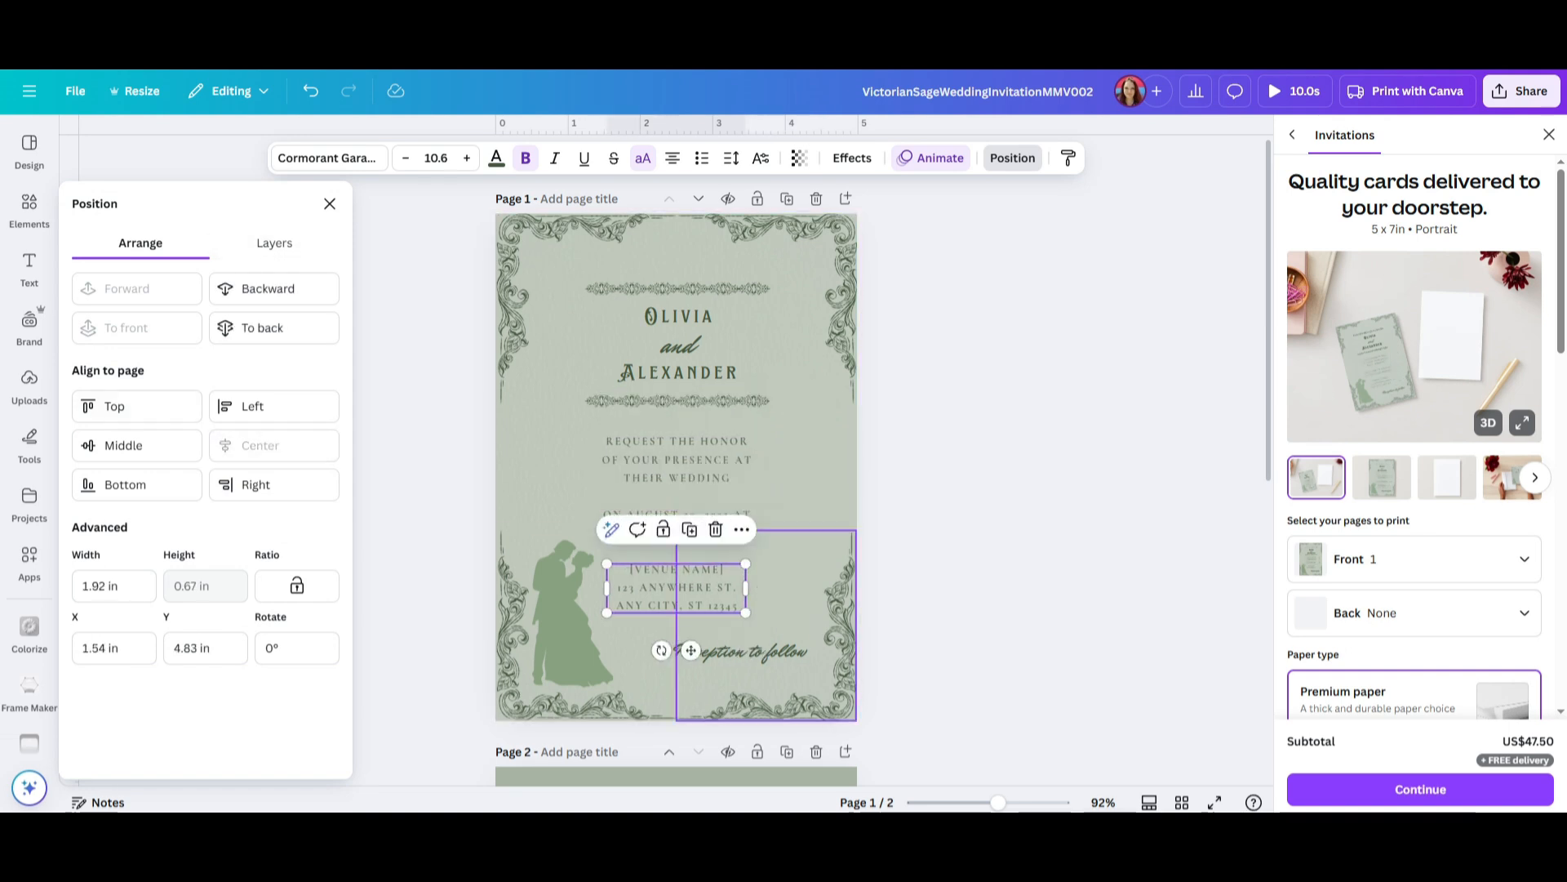
left_click(735, 651)
left_click(734, 651)
left_click(261, 445)
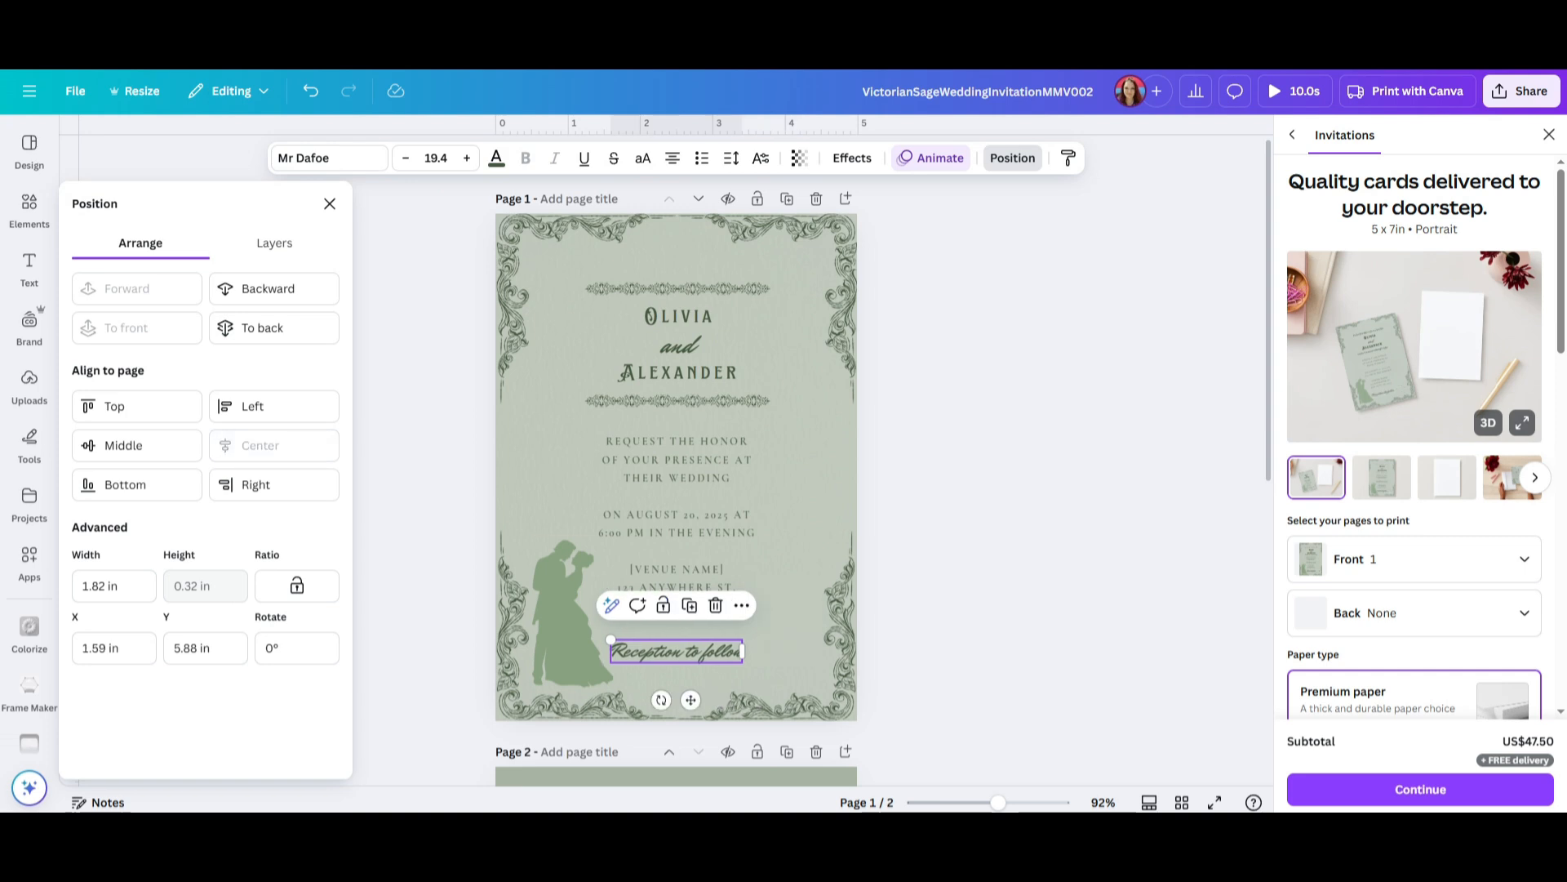
left_click(330, 203)
key("Escape")
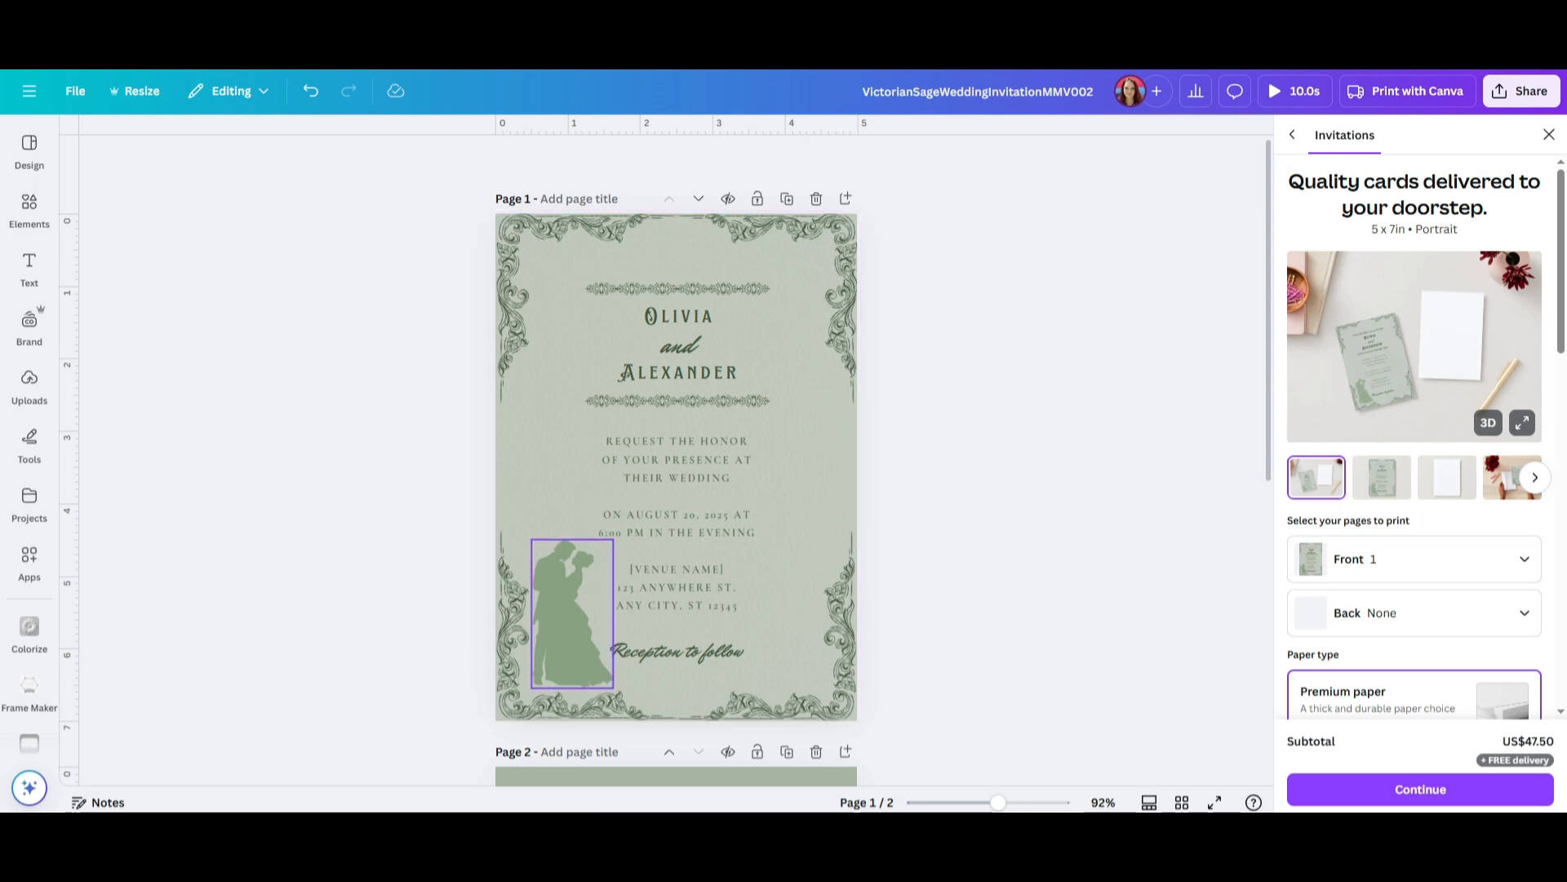
- Recolor the couple silhouette to a custom pink, #C85E88, and move it up beside the "Request the honor of your presence" text
left_click(573, 614)
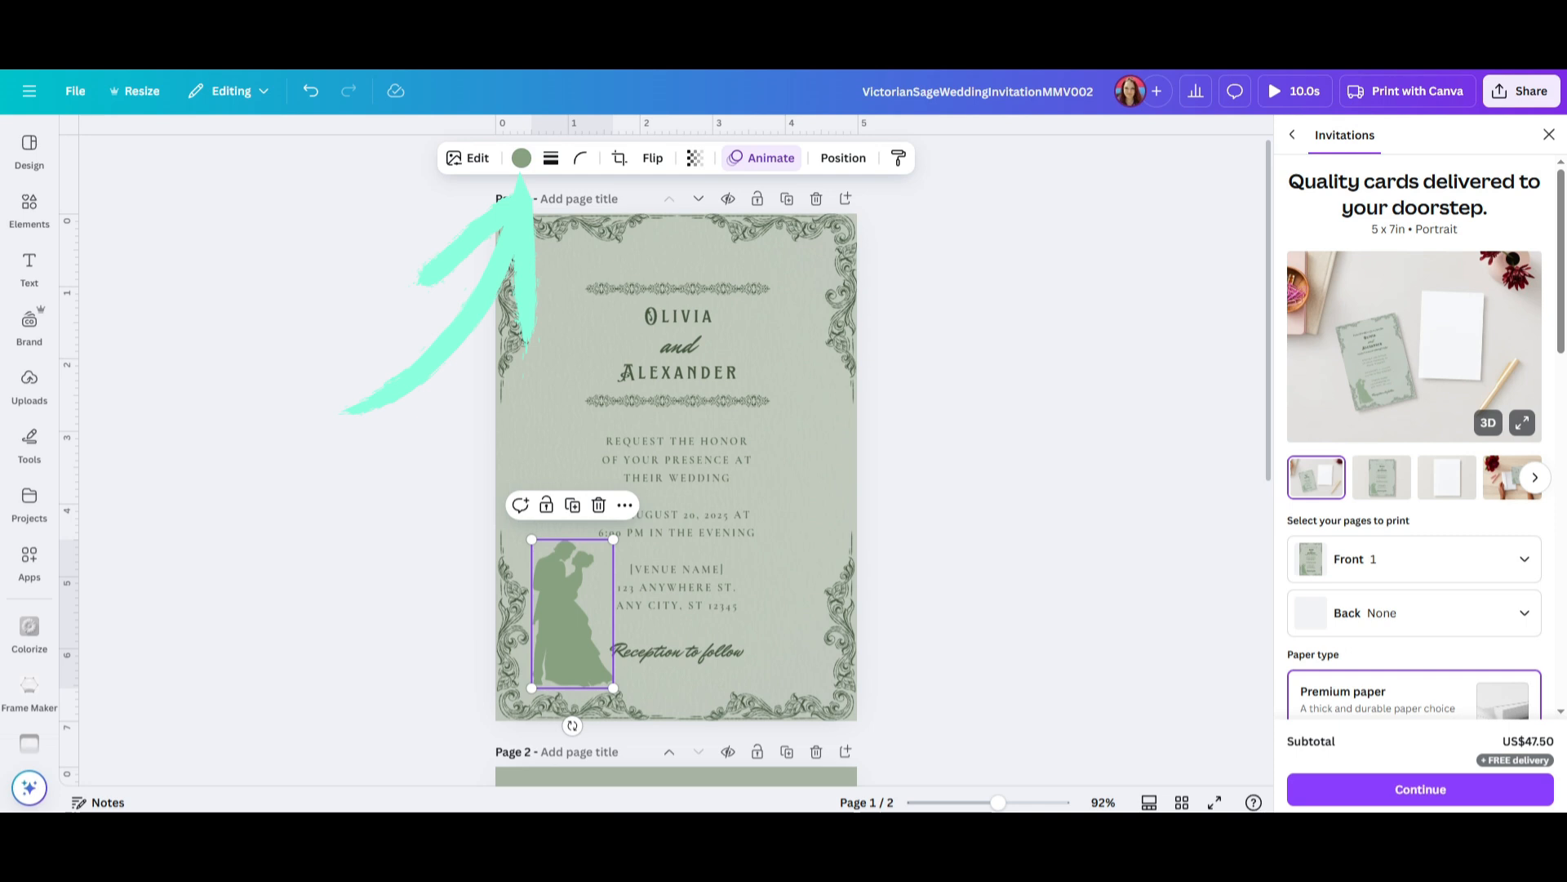
left_click(520, 158)
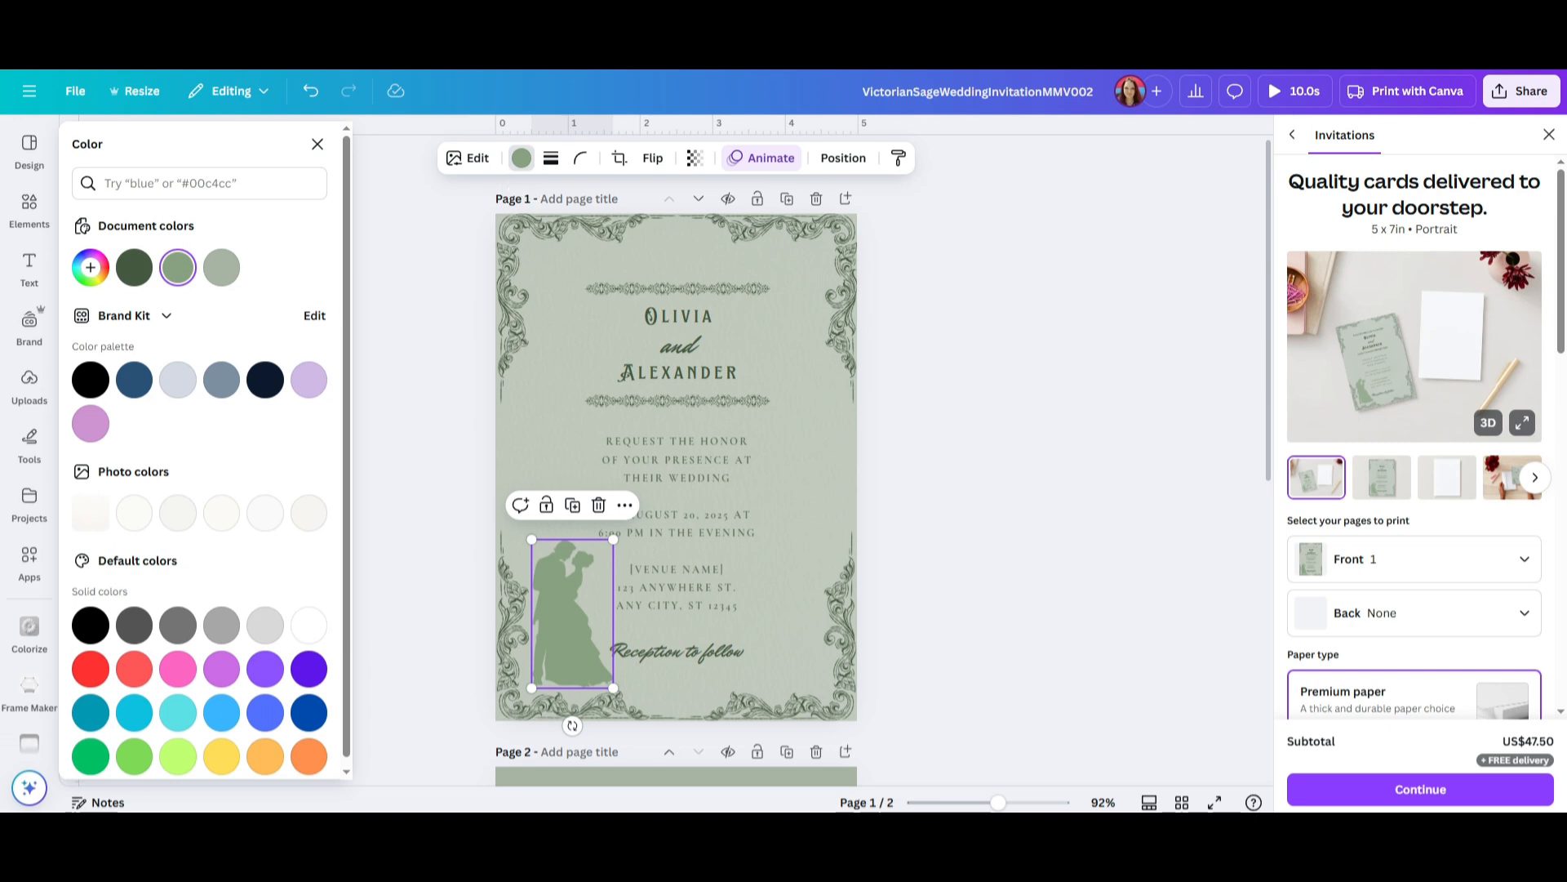
scroll(178, 380, "down", 1)
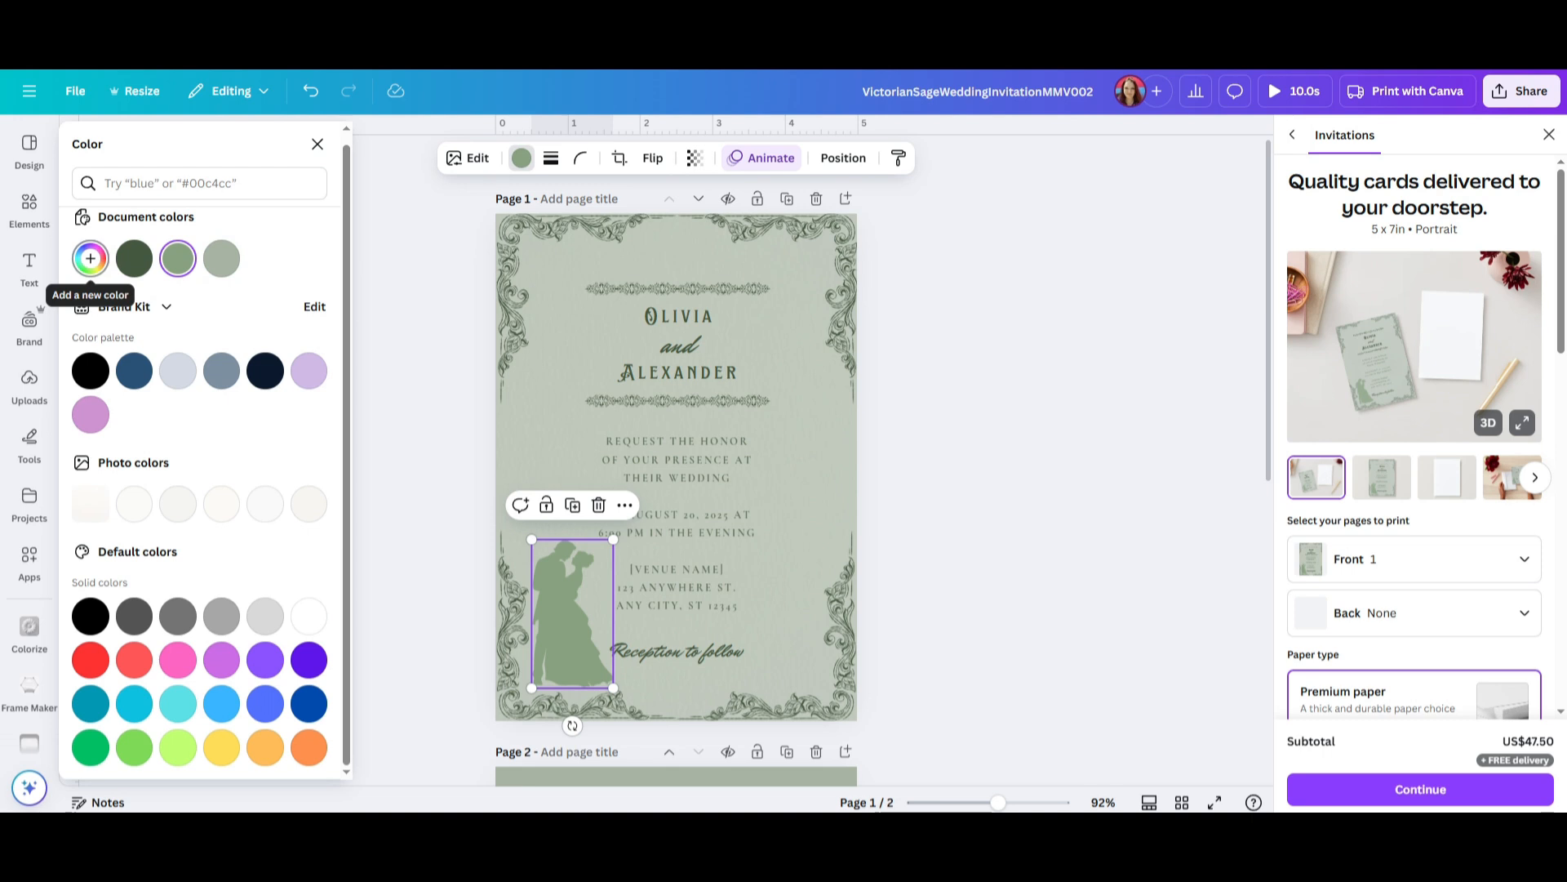
left_click(89, 259)
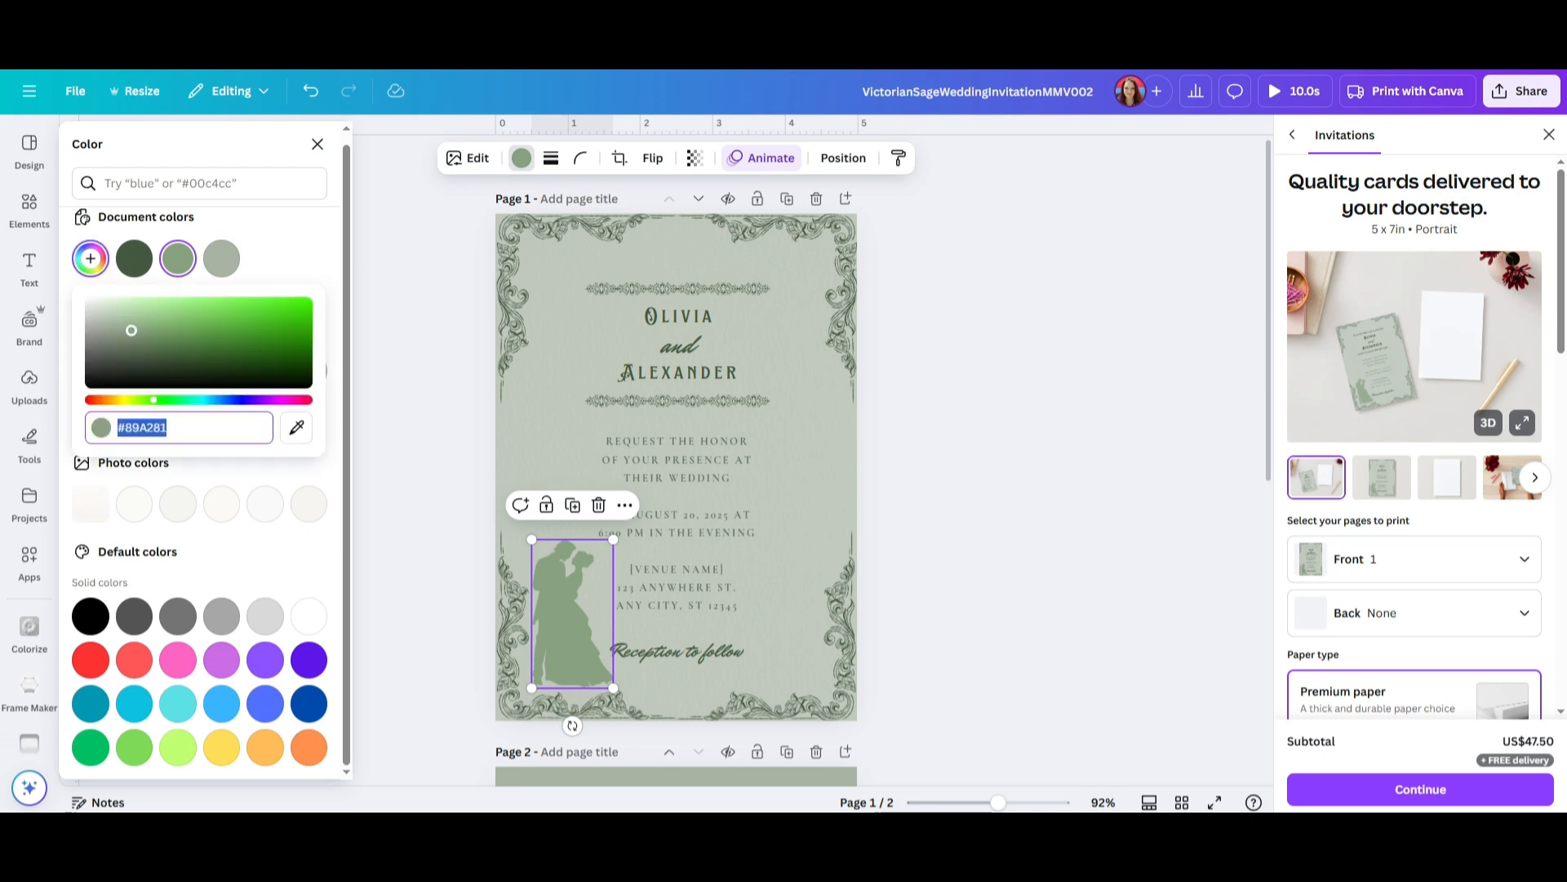
type("#A2819F")
key("Return")
mouse_move(276, 400)
left_mouse_down()
mouse_move(120, 400)
mouse_move(293, 400)
left_mouse_up()
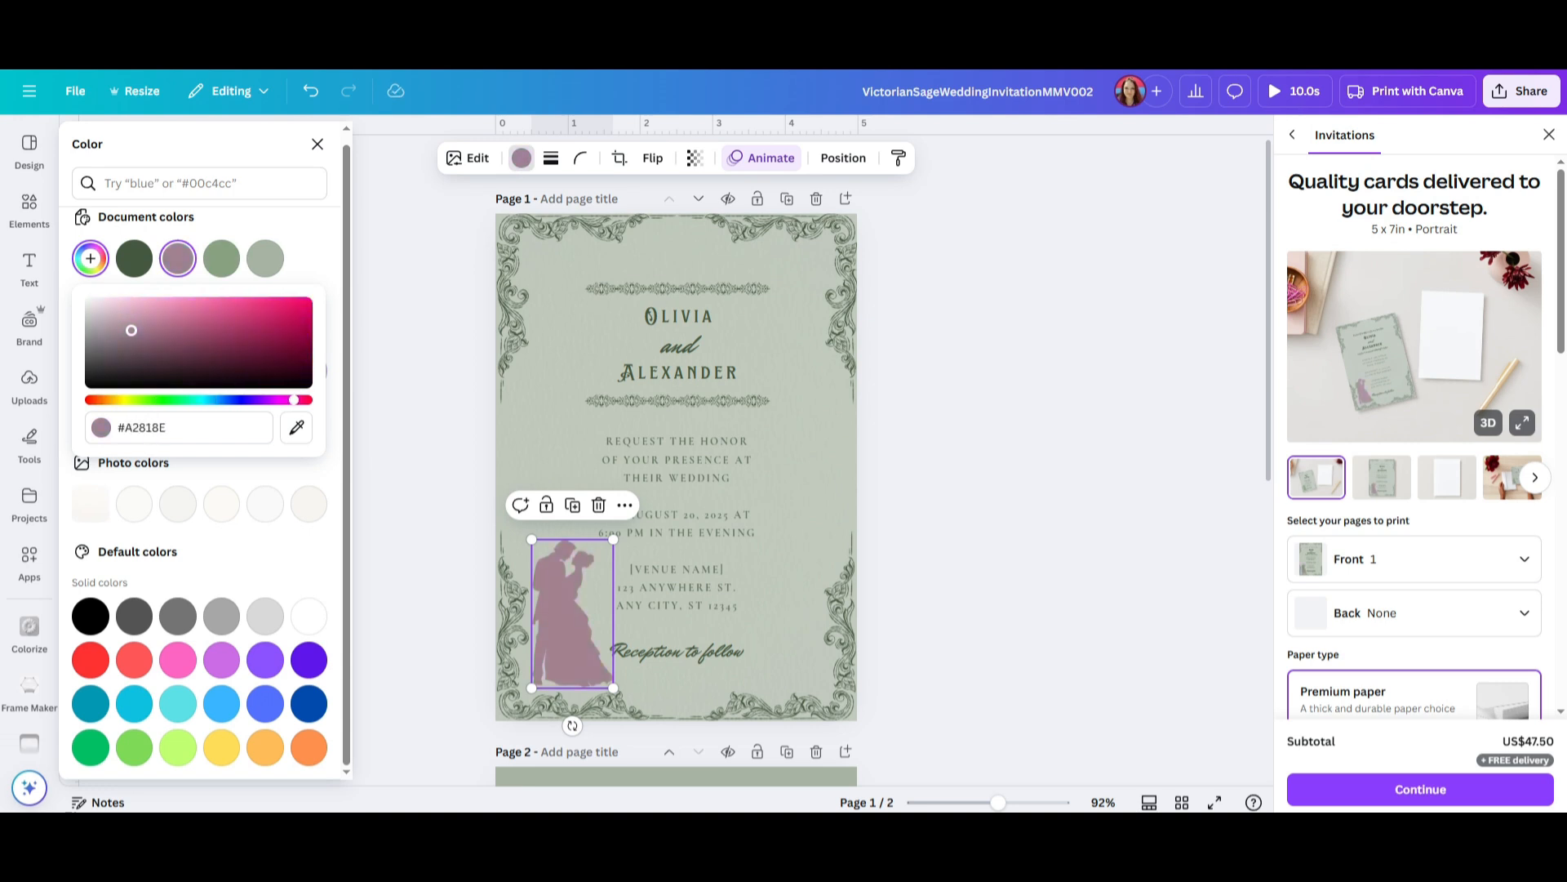
left_click_drag(131, 329, 205, 316)
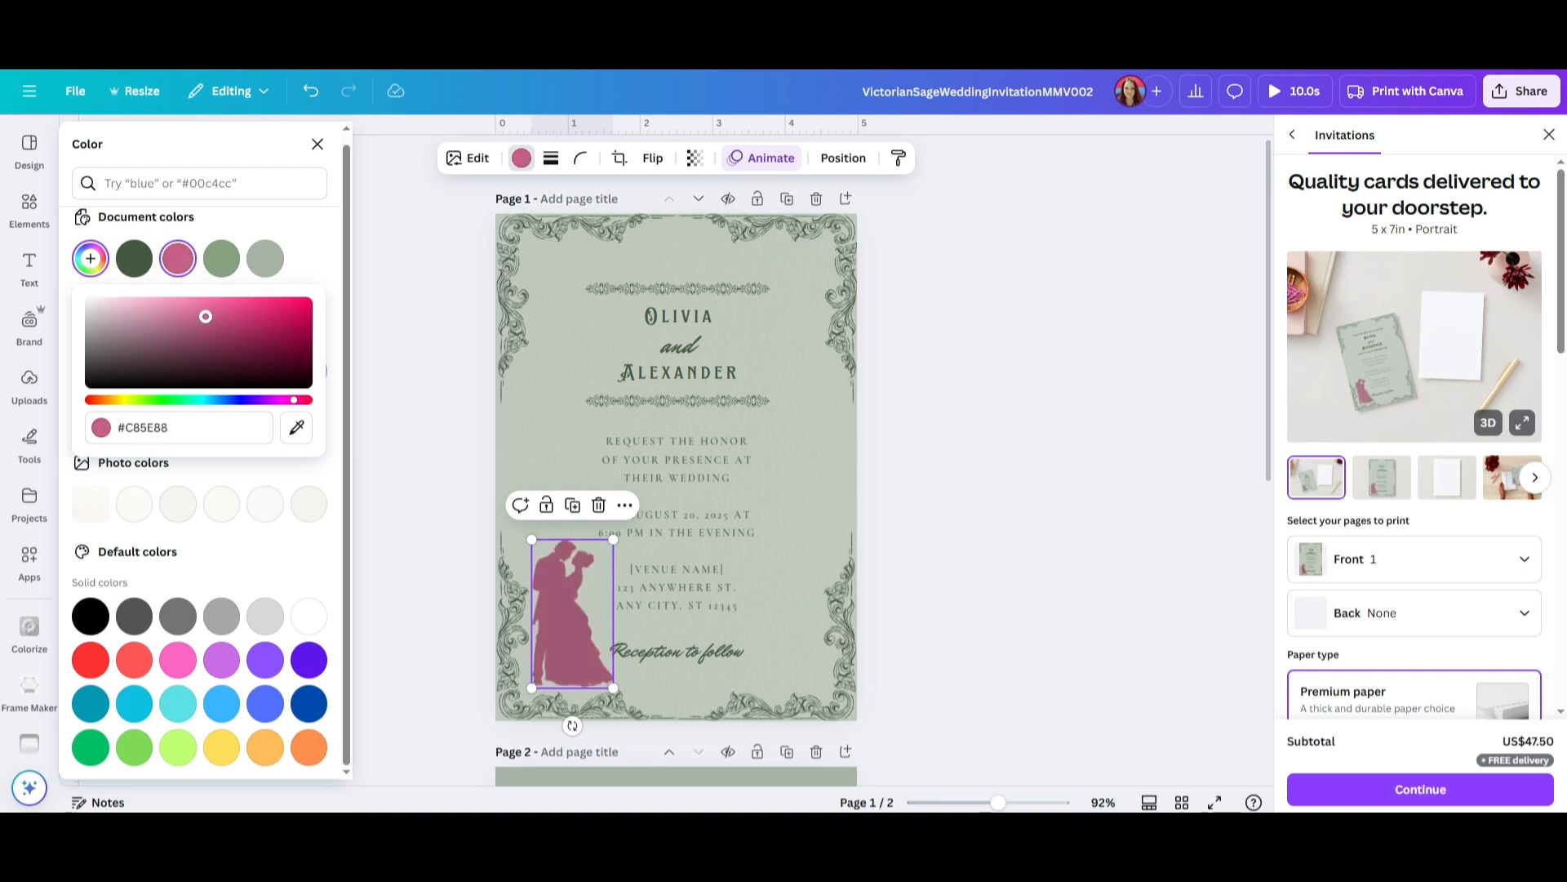
left_click(281, 221)
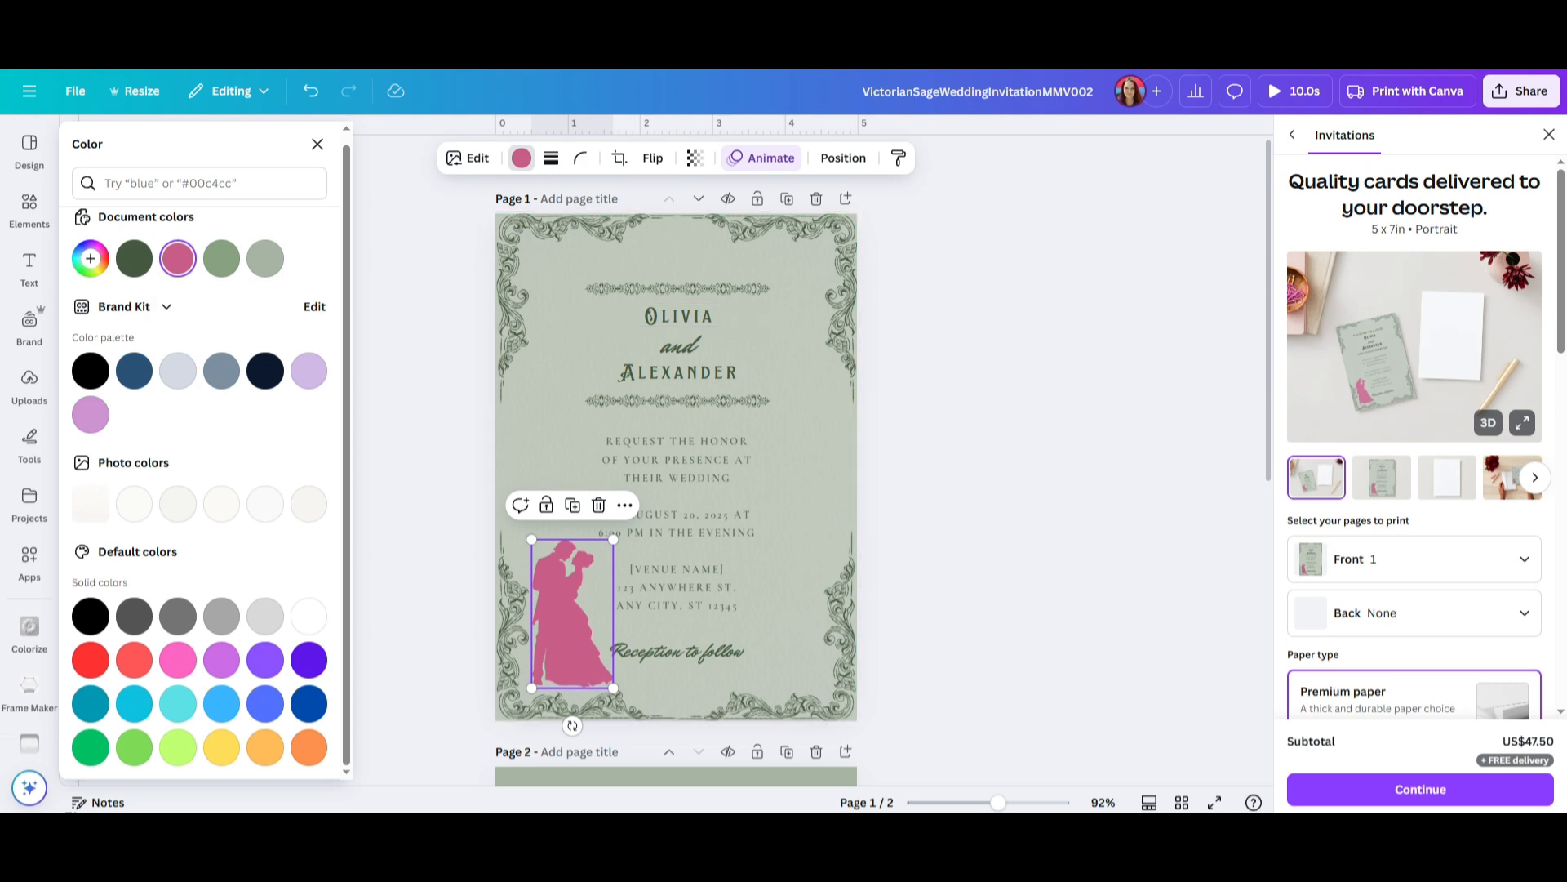
left_click_drag(571, 612, 566, 454)
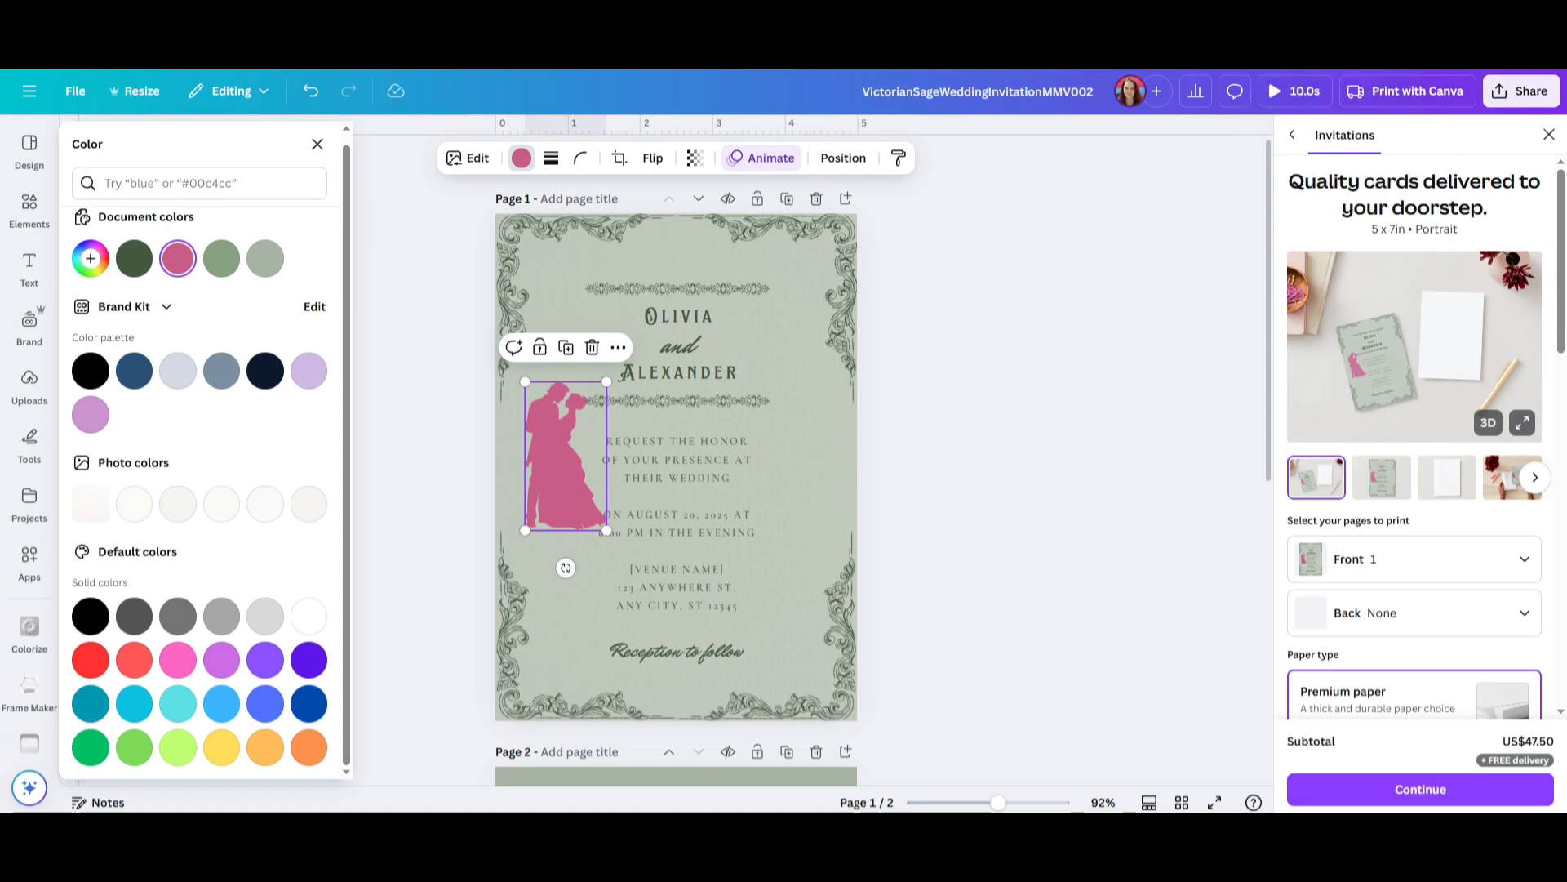
- Switch to the purchase PDF in Adobe Acrobat and examine the shop owner's contact e-mail below the template link
key("alt+Tab")
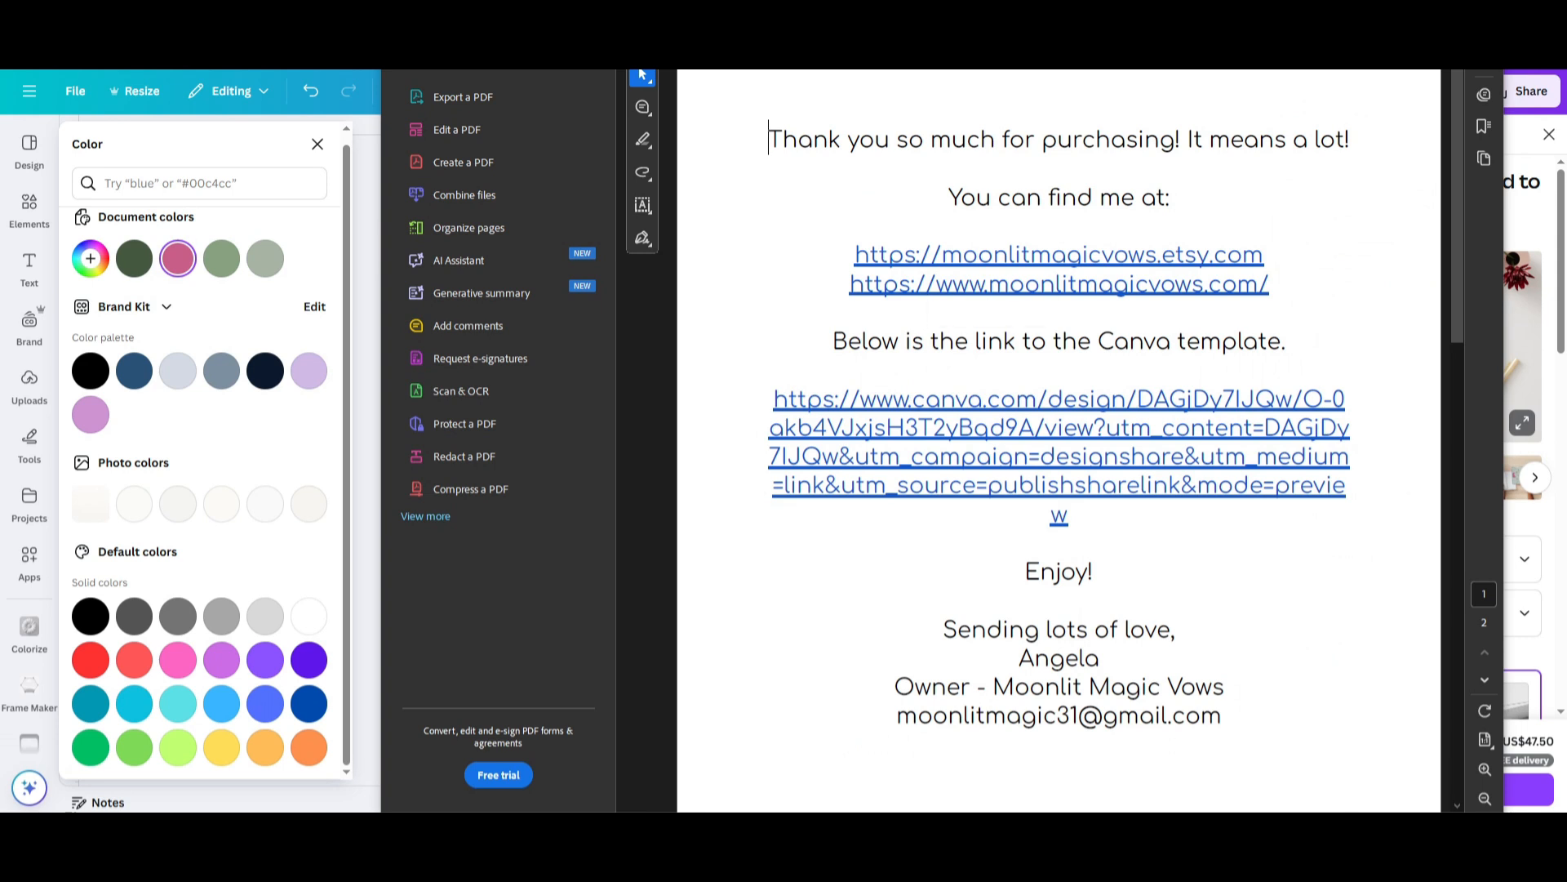
scroll(1059, 441, "down", 1)
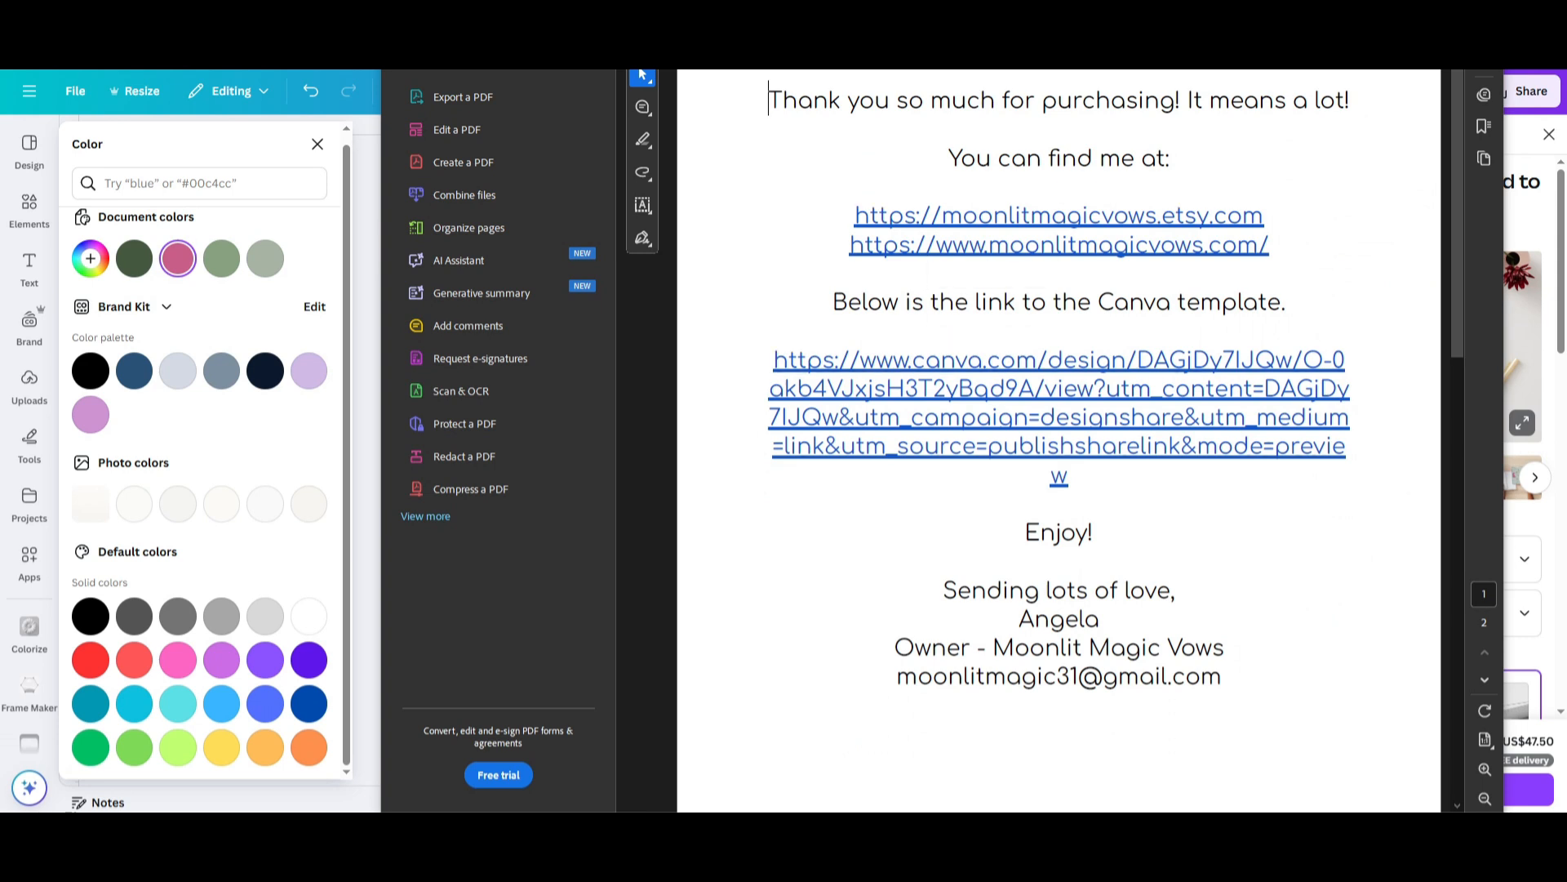
double_click(1216, 647)
left_click_drag(1222, 677, 896, 676)
left_click(1225, 677)
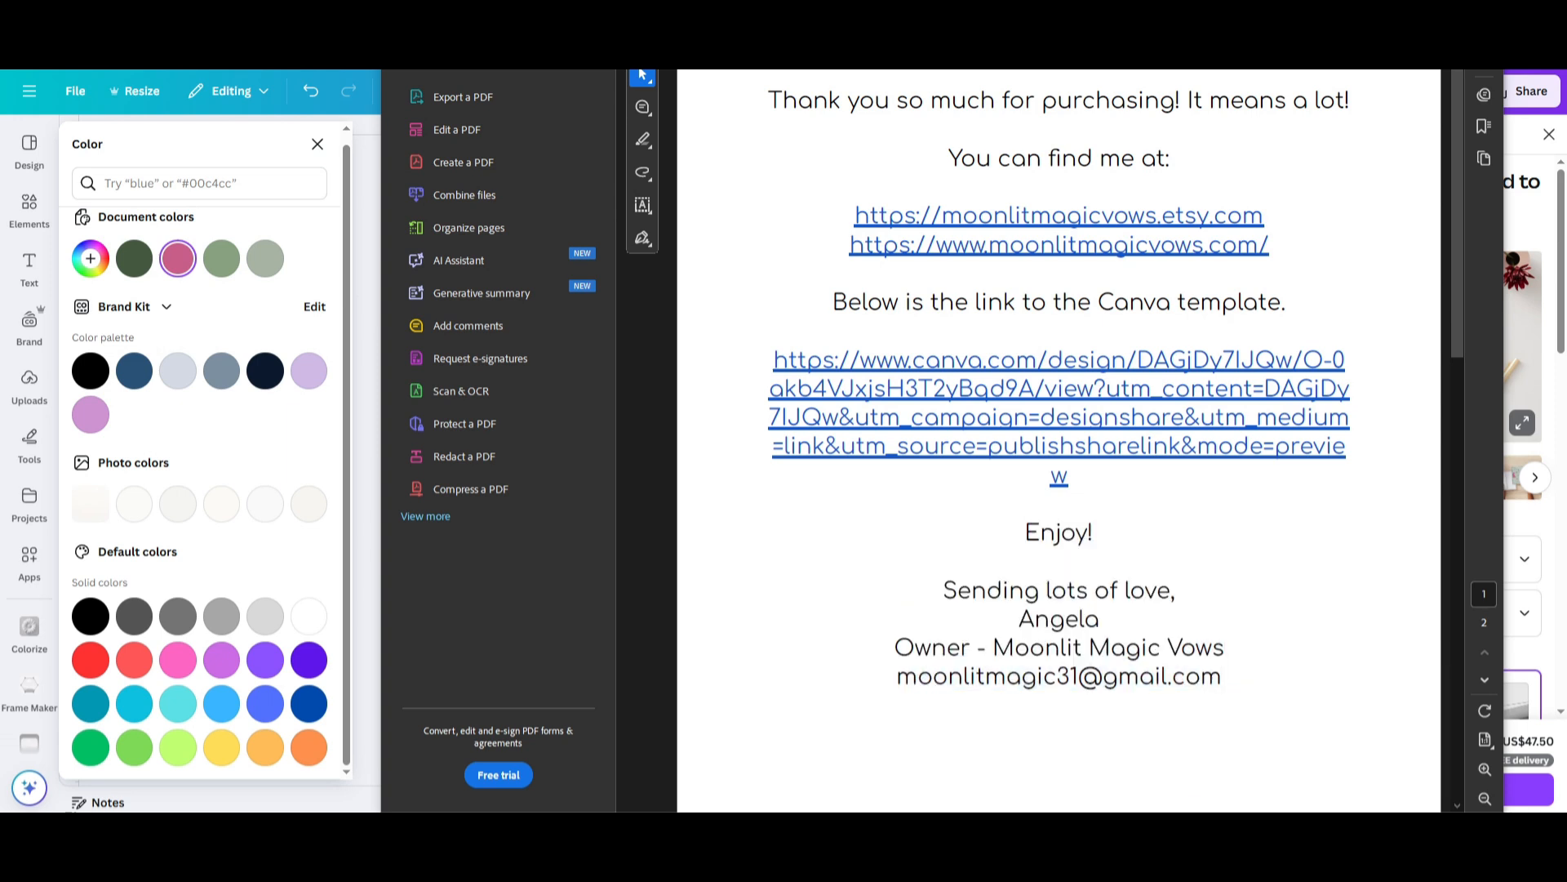